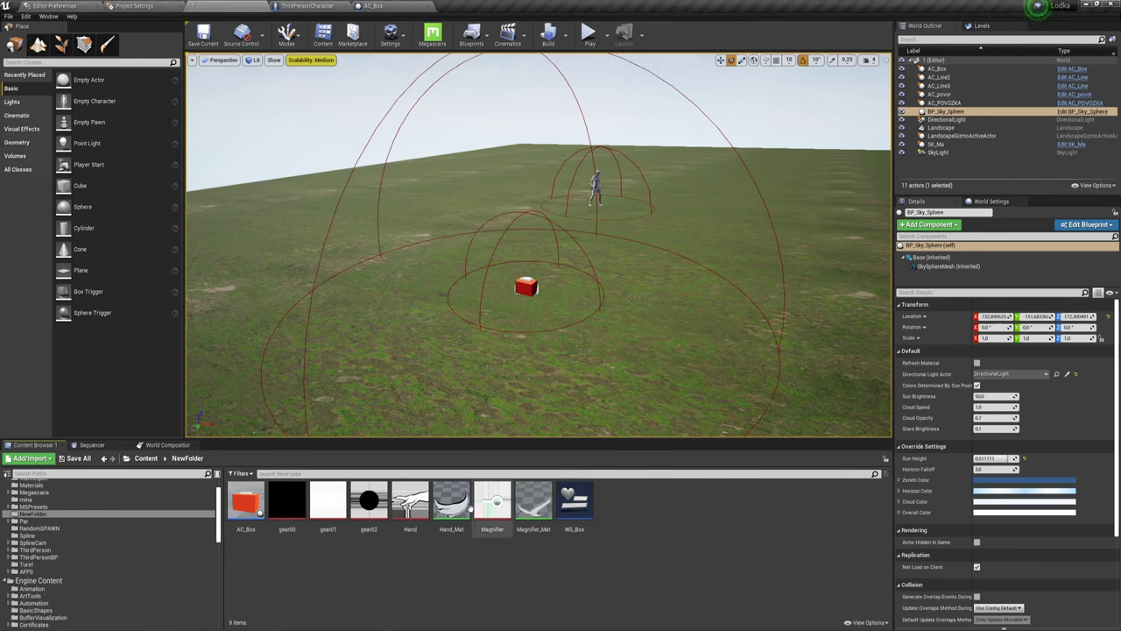
Go up from NewFolder to the top-level Content folder in the Content Browser
{"action": "left_click", "coordinate": [144, 458]}
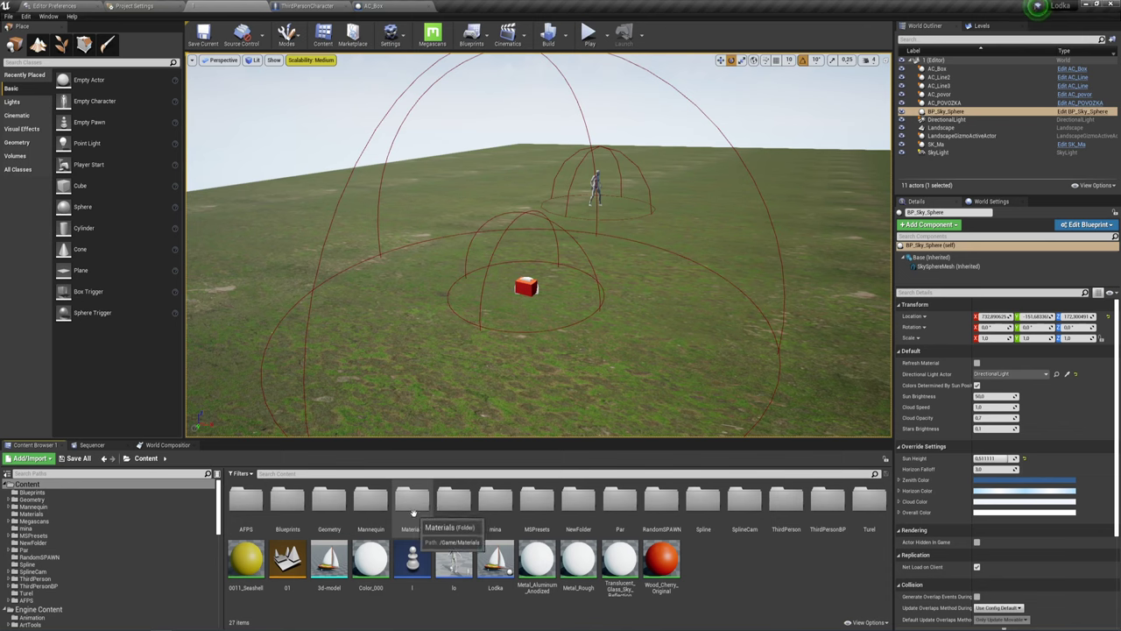
Open the Materials folder to show PP_Outliner_M, PP_Outliner_Inst and the other materials
{"action": "double_click", "coordinate": [413, 511]}
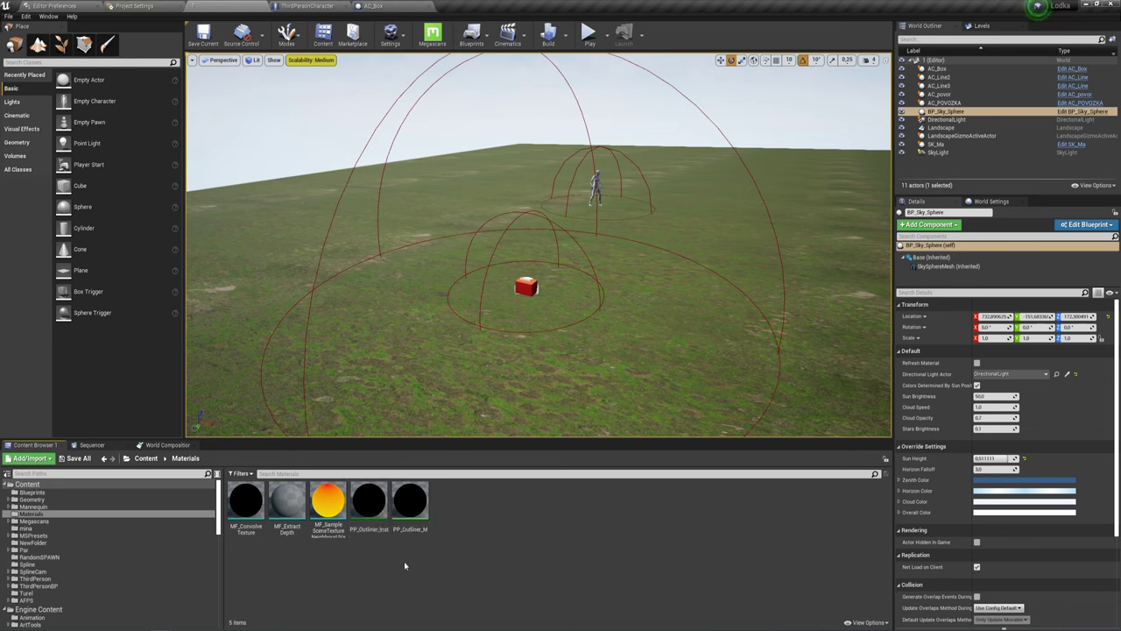
{"action": "left_click", "coordinate": [411, 500]}
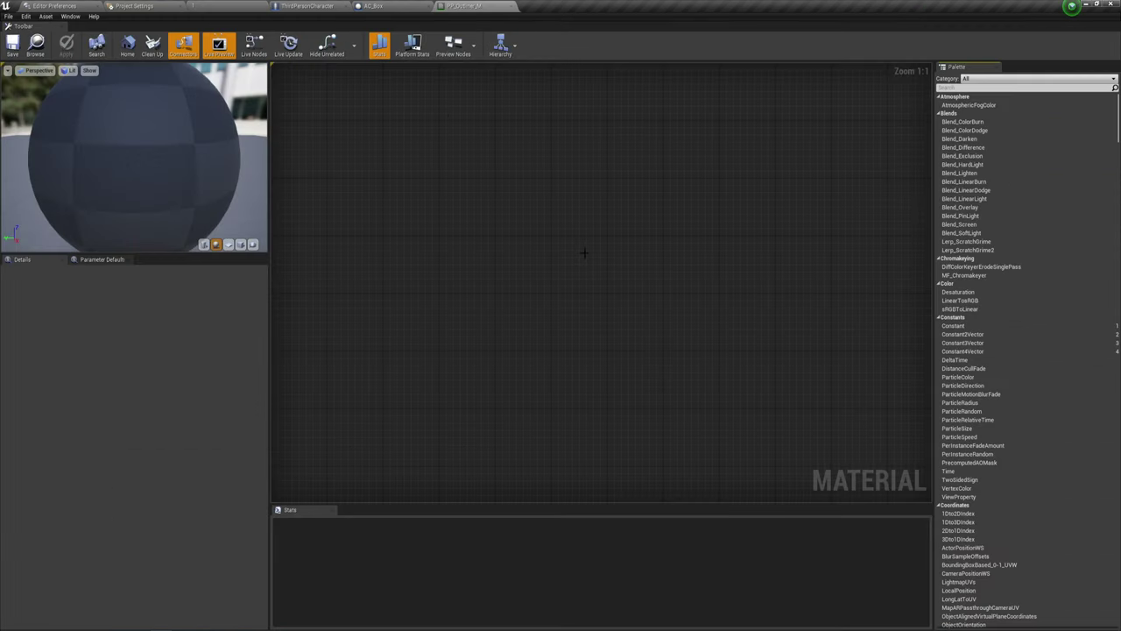
{"action": "right_click_drag", "start_coordinate": [517, 287], "coordinate": [751, 313]}
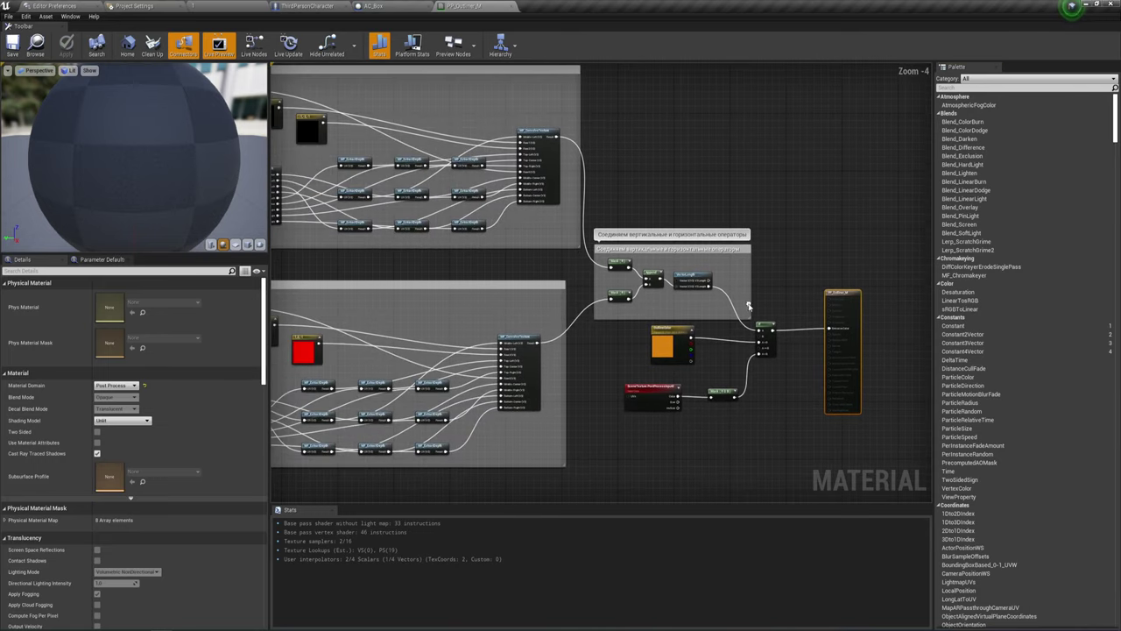
{"action": "scroll", "coordinate": [608, 254], "scroll_direction": "down", "scroll_amount": 2}
{"action": "scroll", "coordinate": [596, 267], "scroll_direction": "up", "scroll_amount": 1}
{"action": "scroll", "coordinate": [600, 274], "scroll_direction": "up", "scroll_amount": 1}
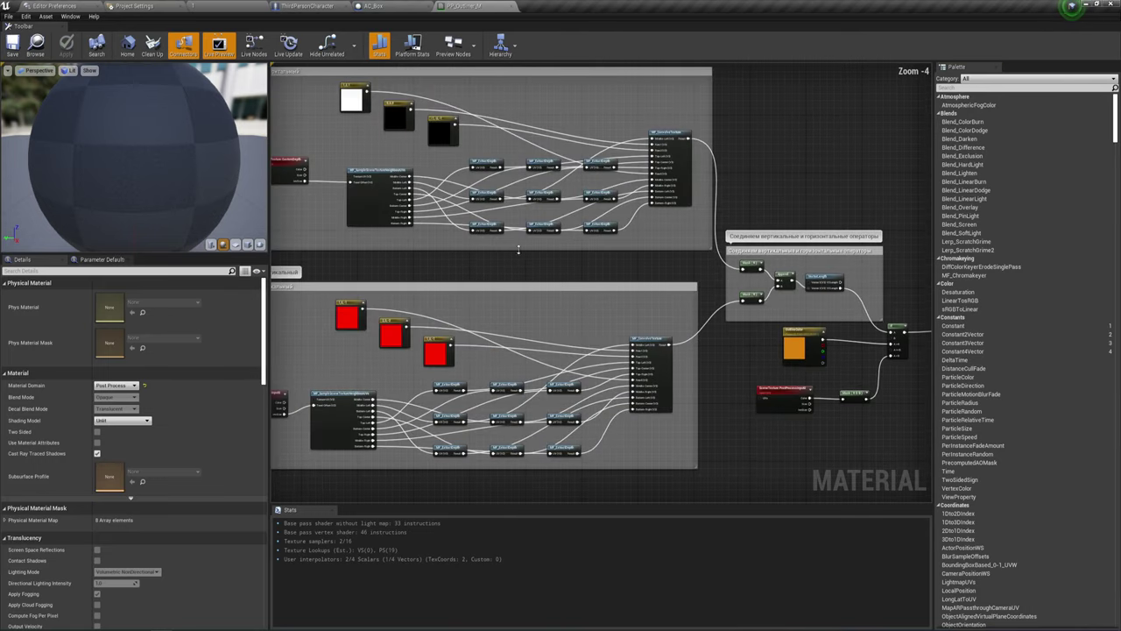
{"action": "right_click_drag", "start_coordinate": [600, 274], "coordinate": [682, 354]}
{"action": "scroll", "coordinate": [557, 307], "scroll_direction": "up", "scroll_amount": 2}
{"action": "mouse_move", "coordinate": [498, 268]}
{"action": "right_mouse_down"}
{"action": "mouse_move", "coordinate": [581, 333]}
{"action": "mouse_move", "coordinate": [584, 218]}
{"action": "mouse_move", "coordinate": [429, 59]}
{"action": "right_mouse_up"}
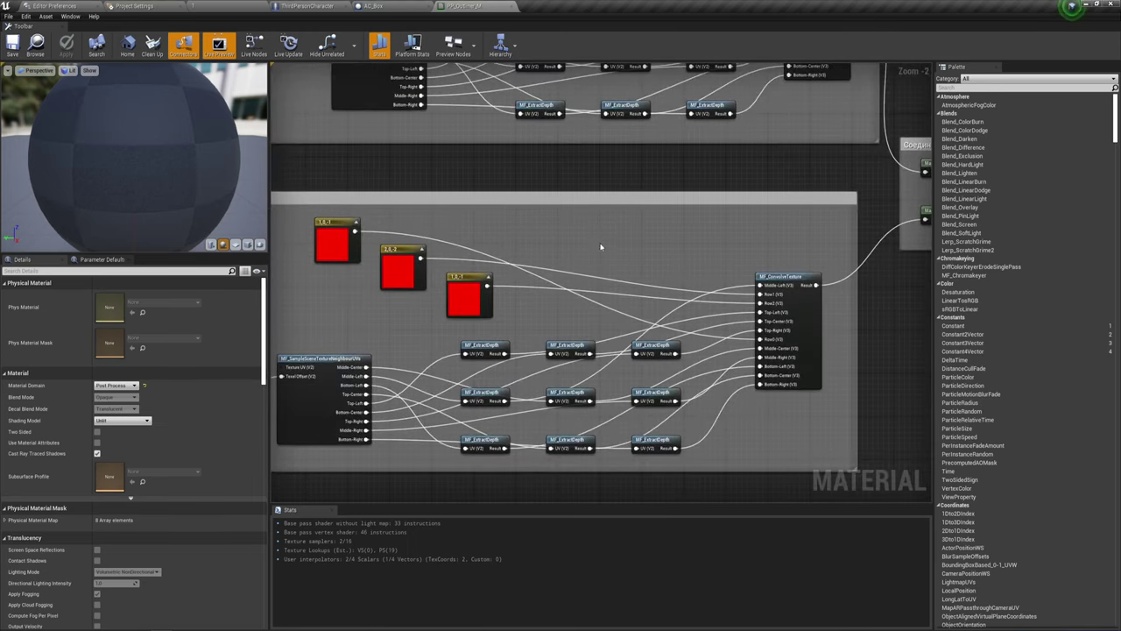
{"action": "scroll", "coordinate": [616, 260], "scroll_direction": "down", "scroll_amount": 2}
{"action": "mouse_move", "coordinate": [739, 247]}
{"action": "right_mouse_down"}
{"action": "mouse_move", "coordinate": [627, 233]}
{"action": "mouse_move", "coordinate": [479, 294]}
{"action": "right_mouse_up"}
{"action": "scroll", "coordinate": [560, 289], "scroll_direction": "up", "scroll_amount": 3}
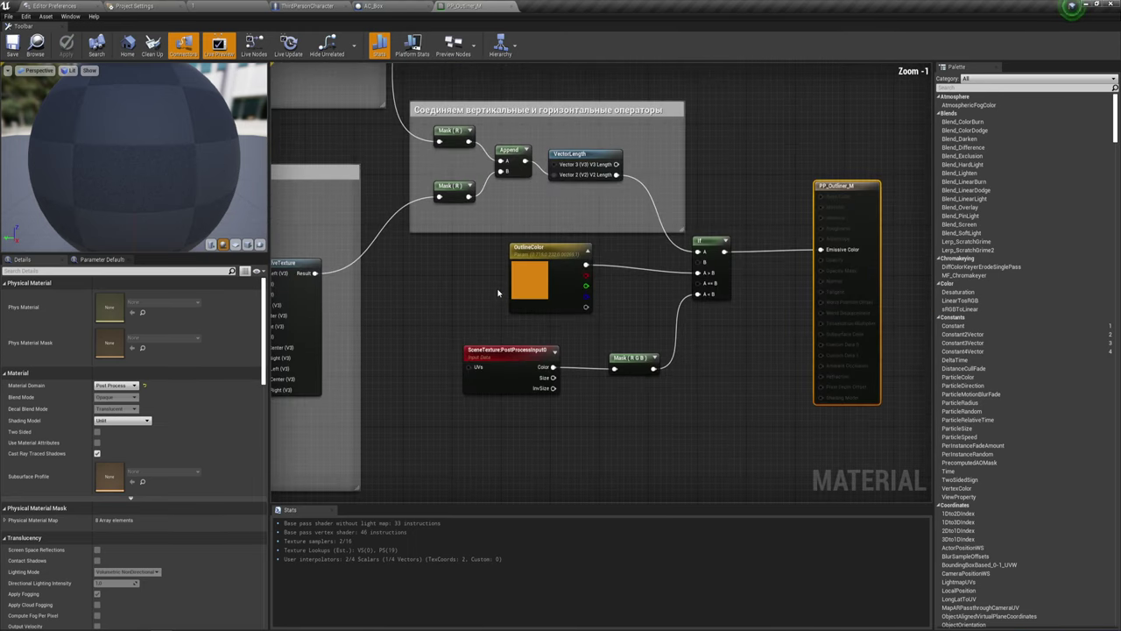
{"action": "right_click_drag", "start_coordinate": [594, 291], "coordinate": [569, 287]}
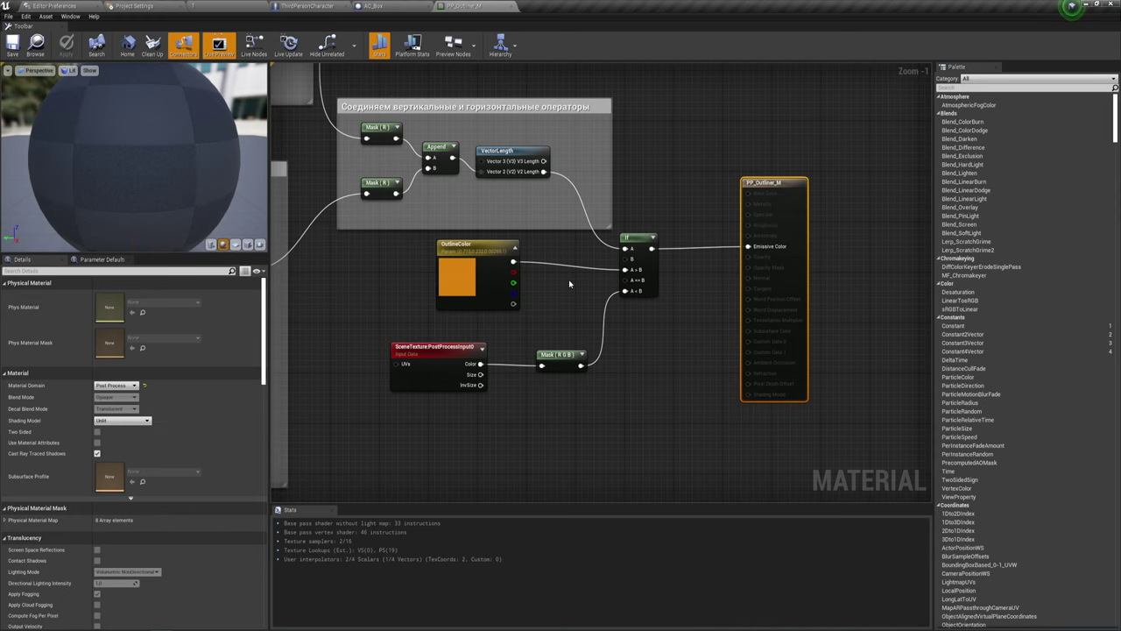
{"action": "left_click", "coordinate": [512, 7]}
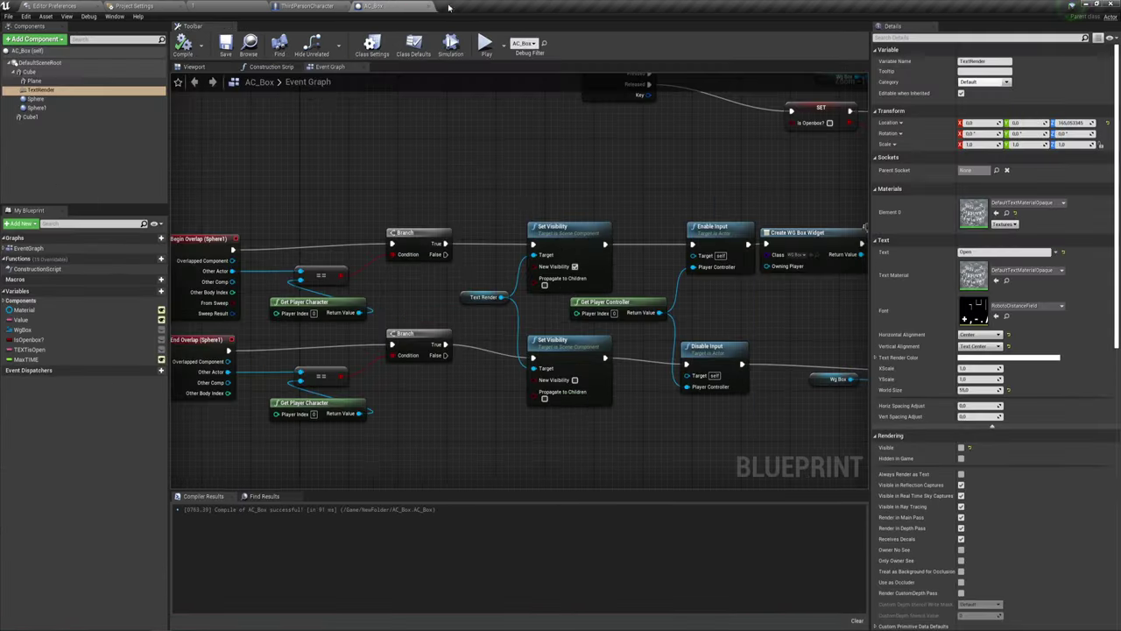
{"action": "left_click", "coordinate": [243, 9]}
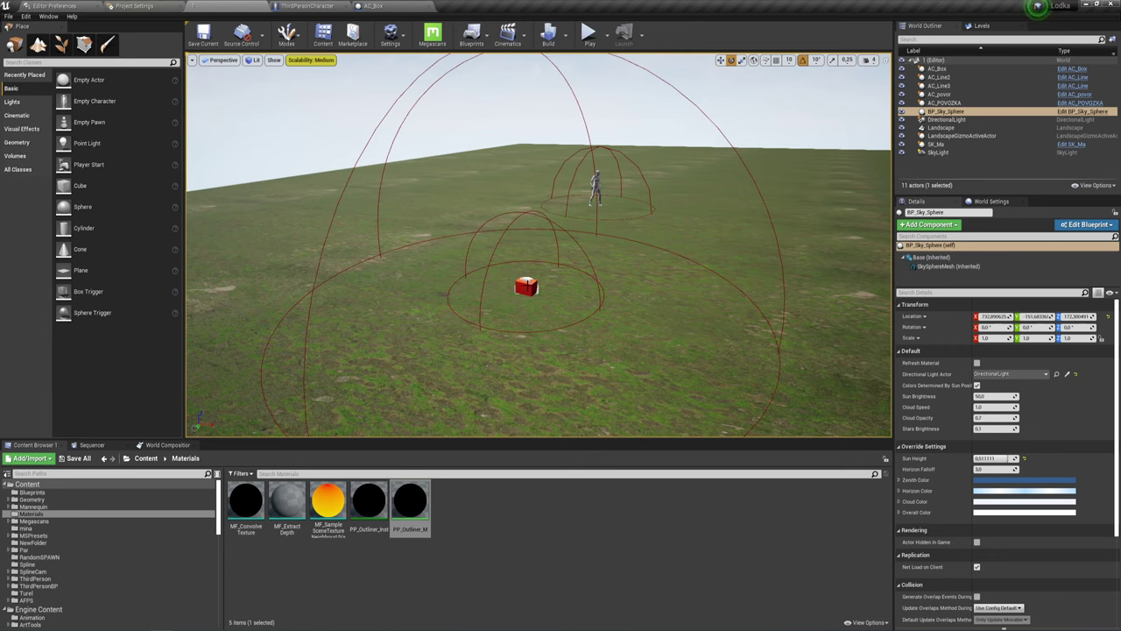
Place a Post Process Volume from the 'pos' actor search and raise it above the ground
{"action": "left_click", "coordinate": [124, 62]}
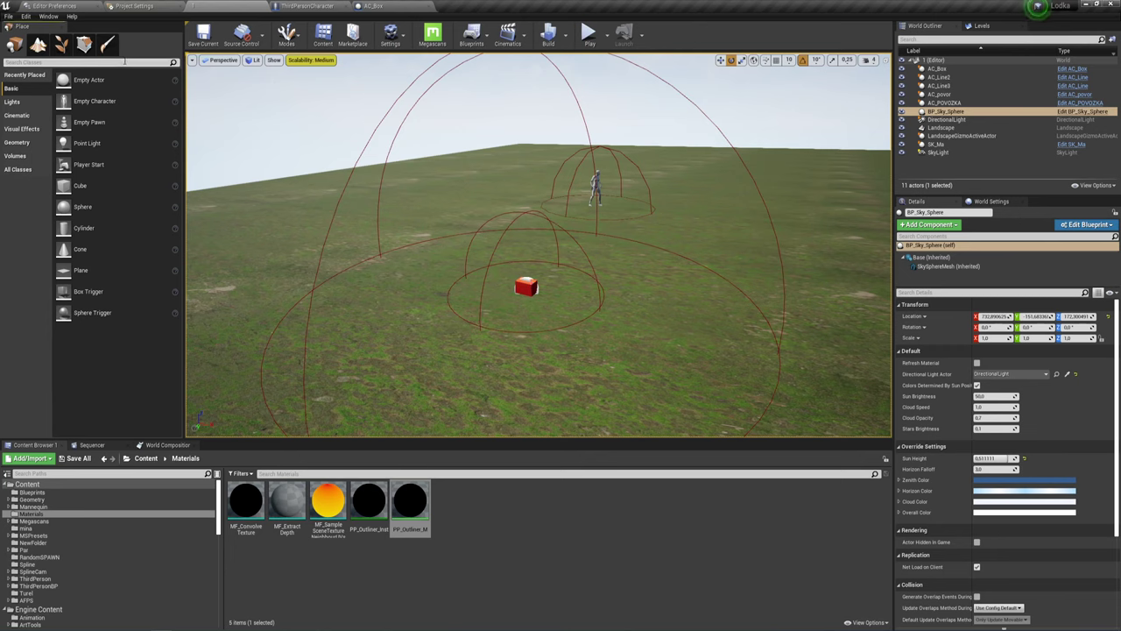
{"action": "type", "text": "po"}
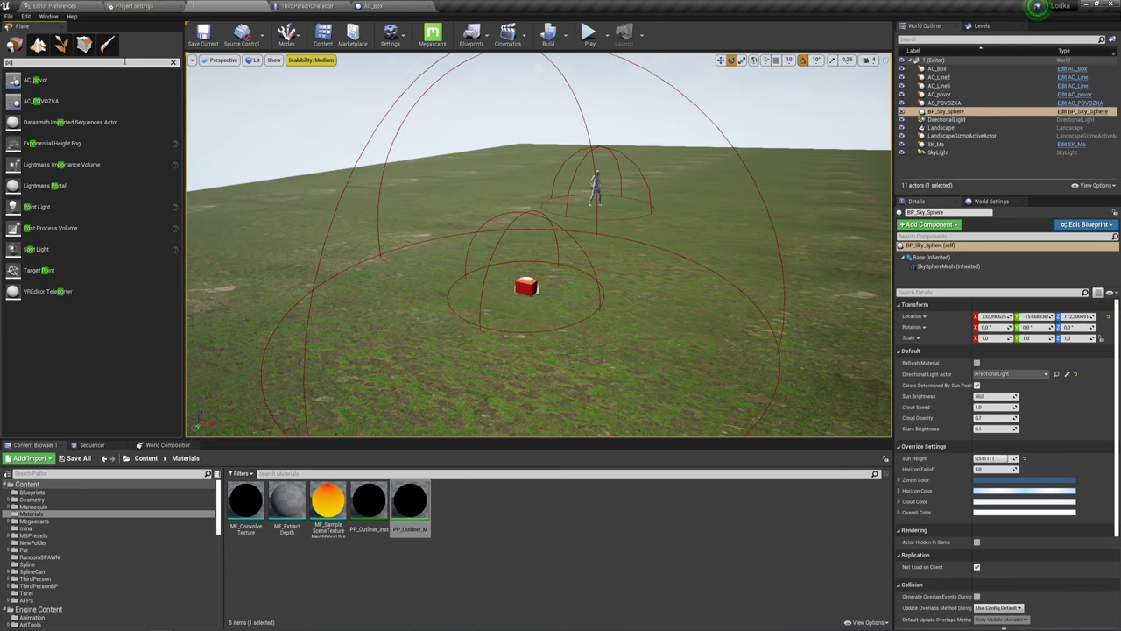
{"action": "type", "text": "st"}
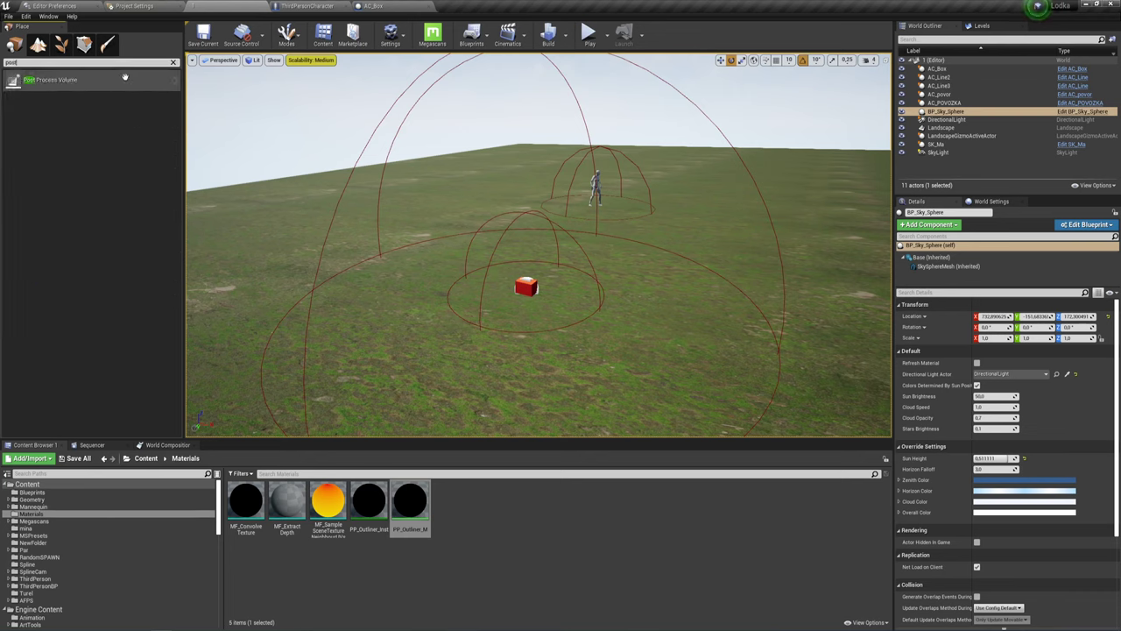
{"action": "left_click_drag", "start_coordinate": [125, 79], "coordinate": [628, 216]}
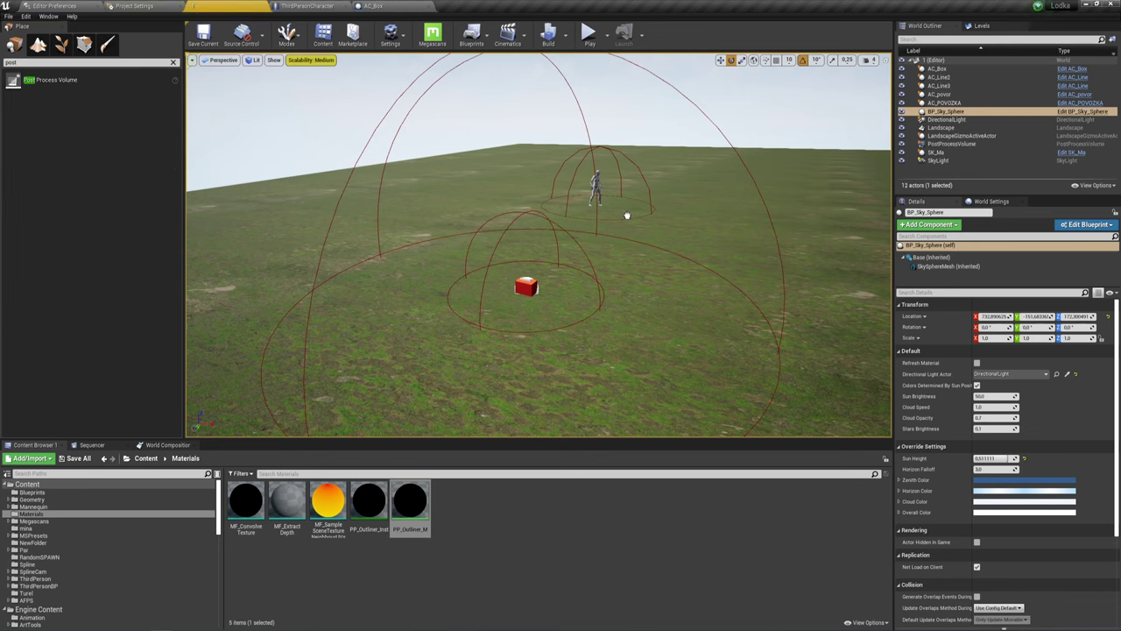
{"action": "left_click", "coordinate": [793, 231]}
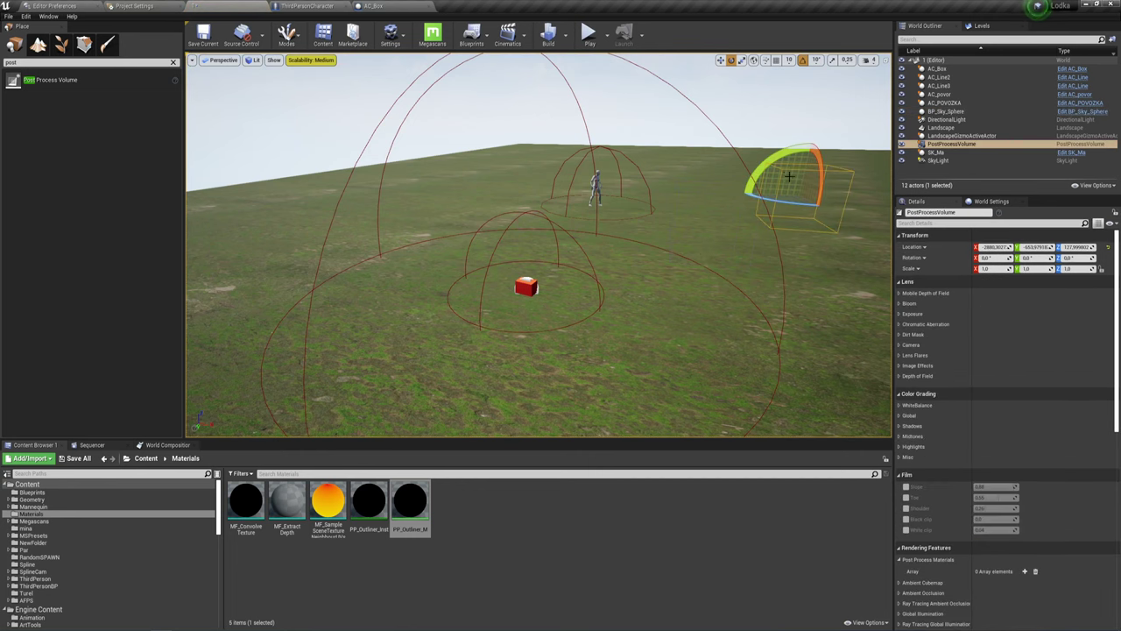
{"action": "right_click_drag", "start_coordinate": [789, 178], "coordinate": [715, 205]}
{"action": "key", "text": "w"}
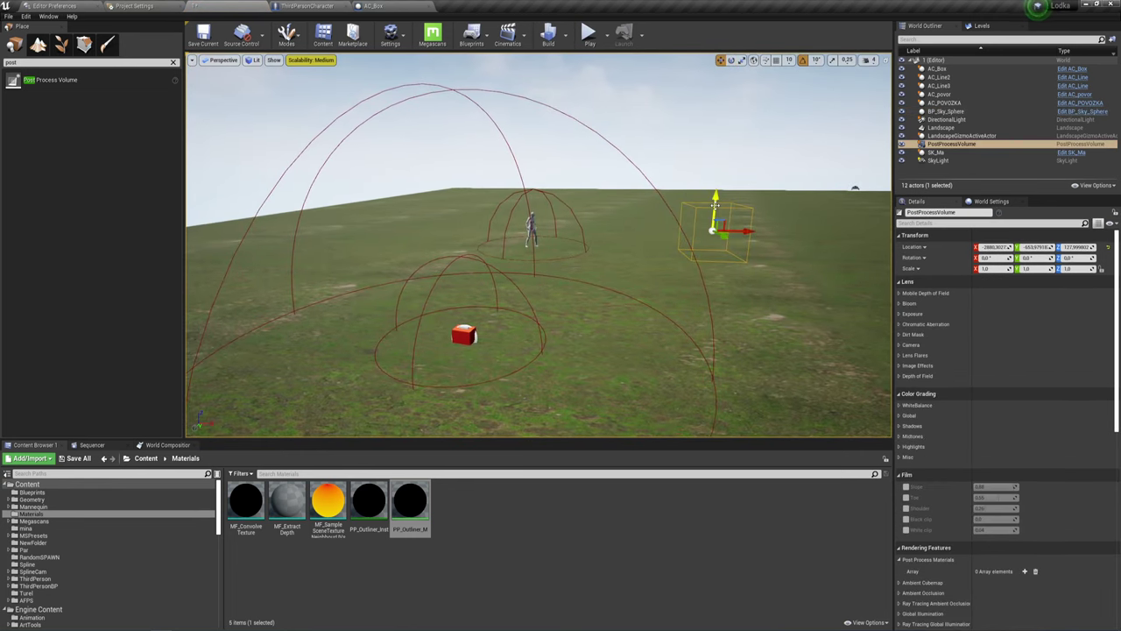
{"action": "left_click_drag", "start_coordinate": [715, 205], "coordinate": [720, 147]}
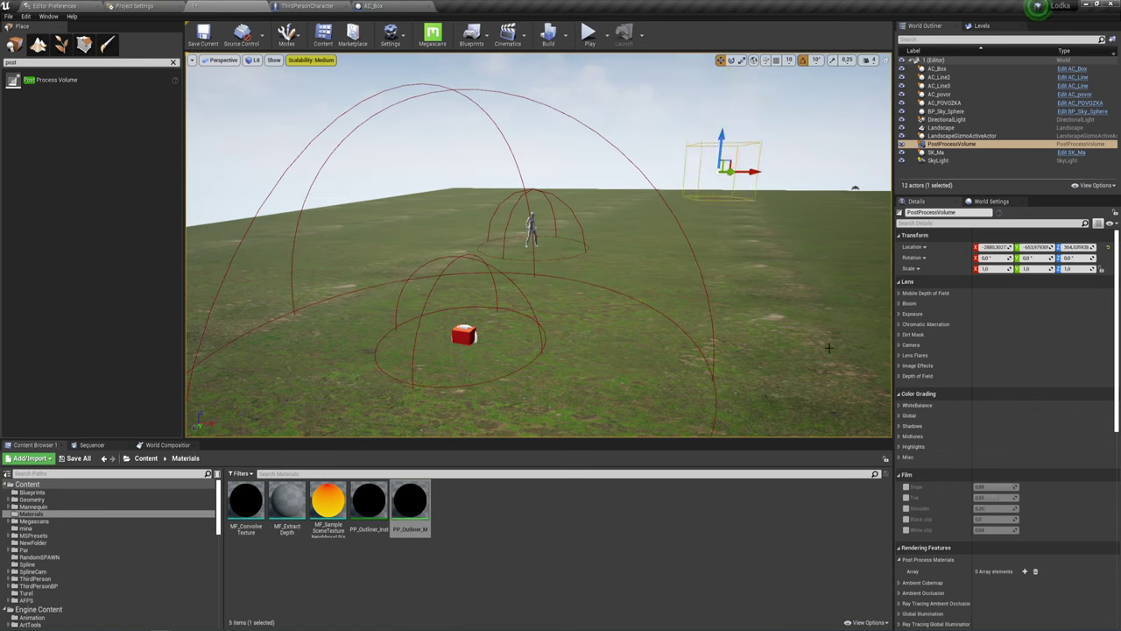
Filter the volume's Details for 'un' to find the Unbound setting
{"action": "left_click", "coordinate": [949, 222]}
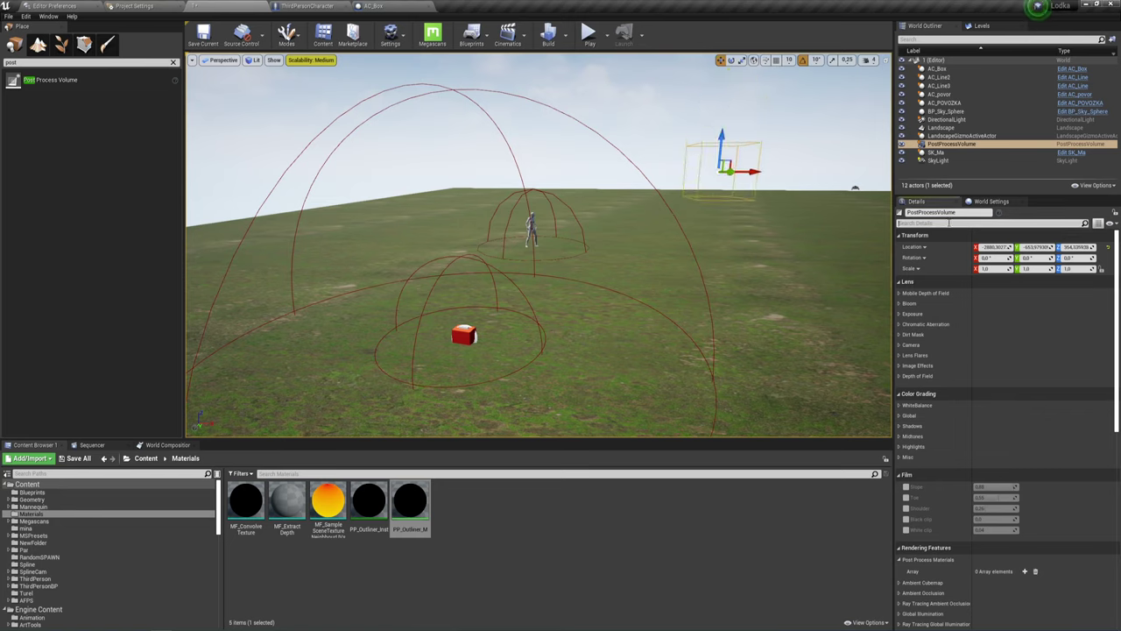
{"action": "type", "text": "f"}
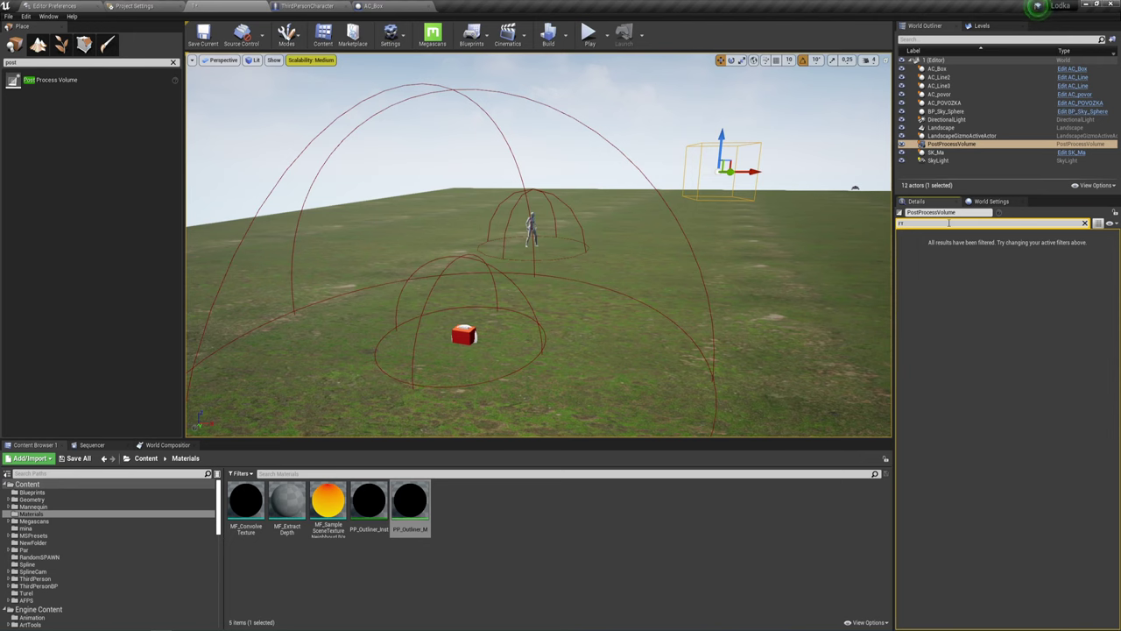
{"action": "key", "text": "BackSpace"}
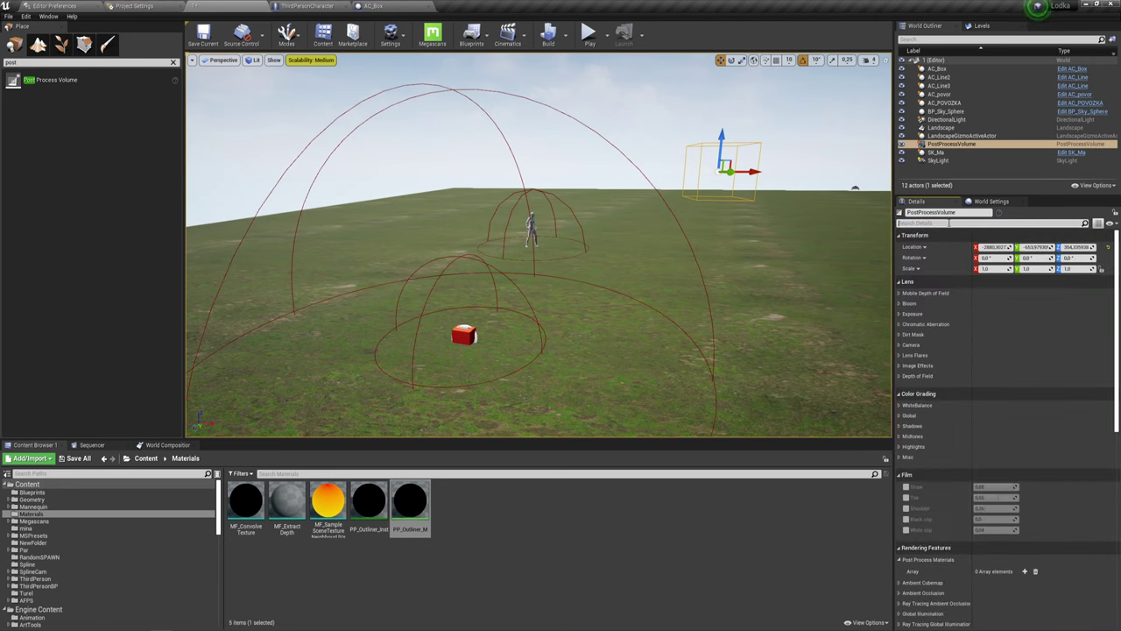
{"action": "type", "text": "un"}
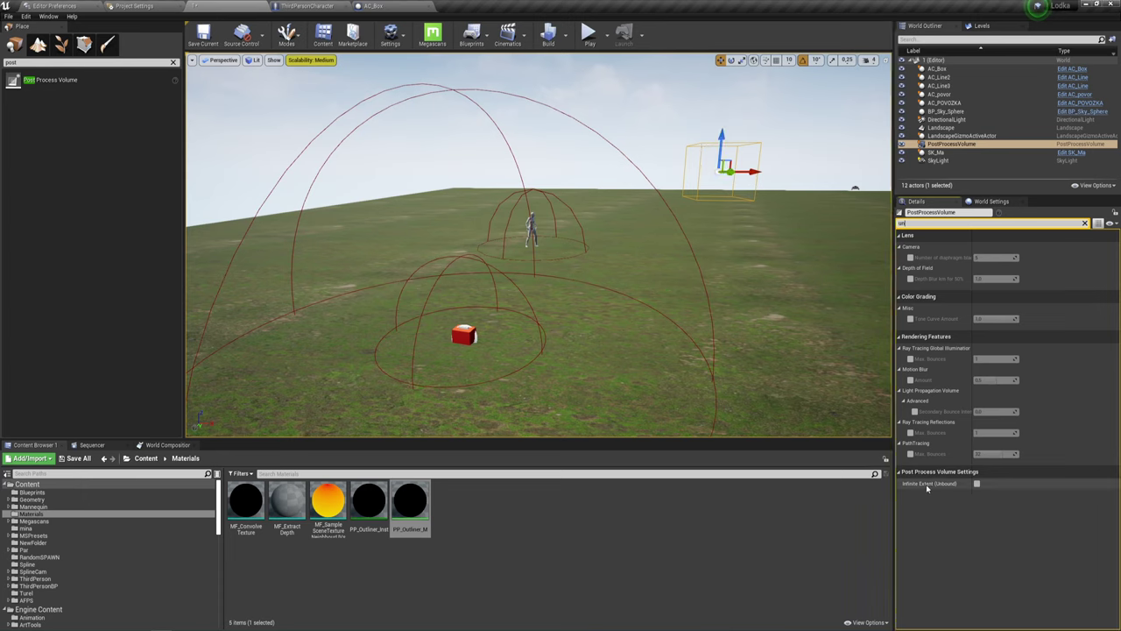
Turn on Infinite Extent (Unbound) for the volume and lift it further up
{"action": "left_click", "coordinate": [977, 483]}
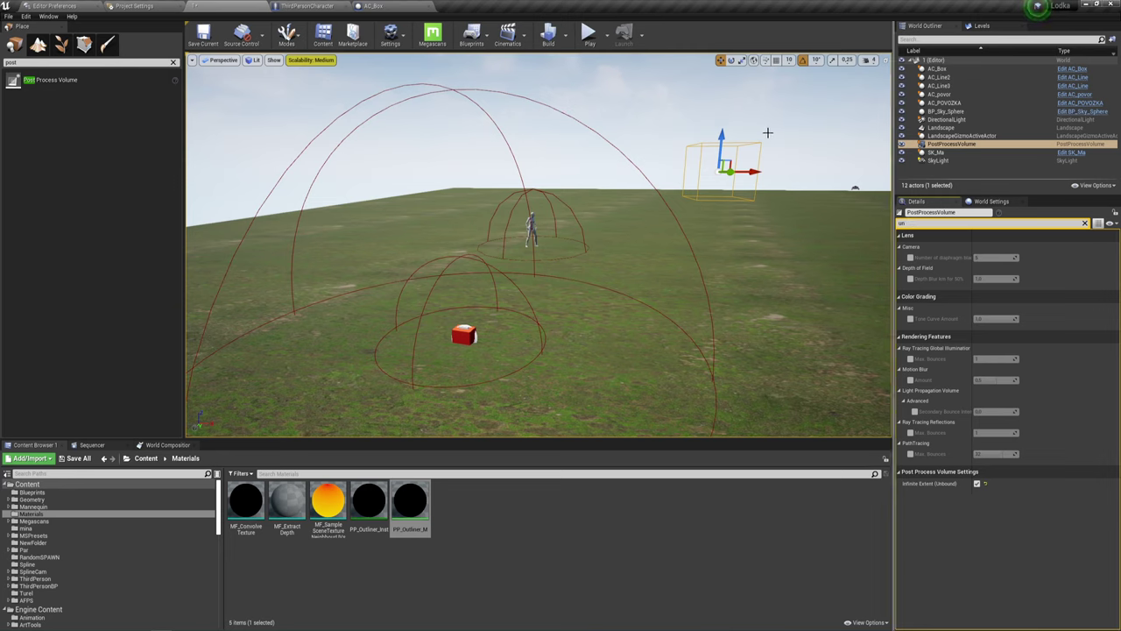
{"action": "left_click", "coordinate": [1085, 224]}
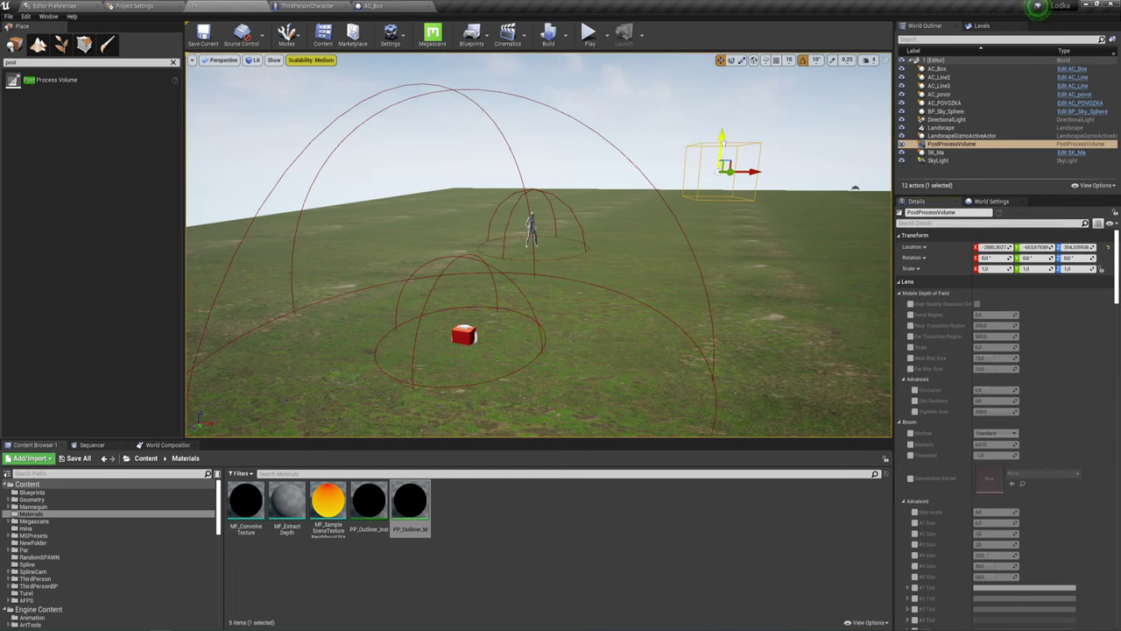
{"action": "left_click_drag", "start_coordinate": [722, 142], "coordinate": [731, 55]}
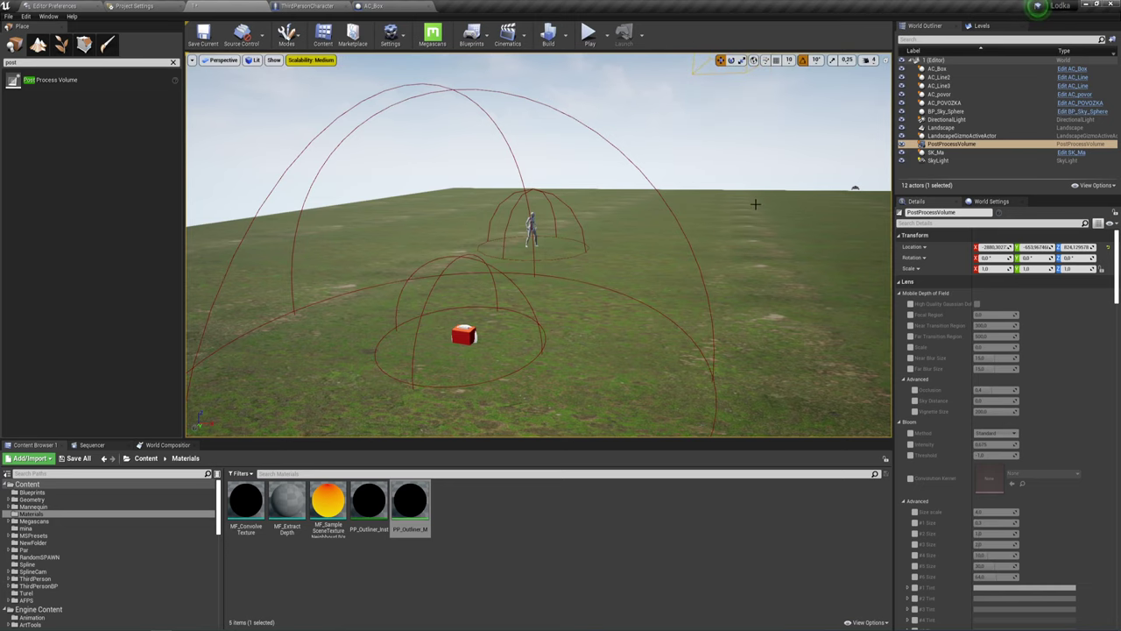
{"action": "right_click_drag", "start_coordinate": [754, 203], "coordinate": [682, 254]}
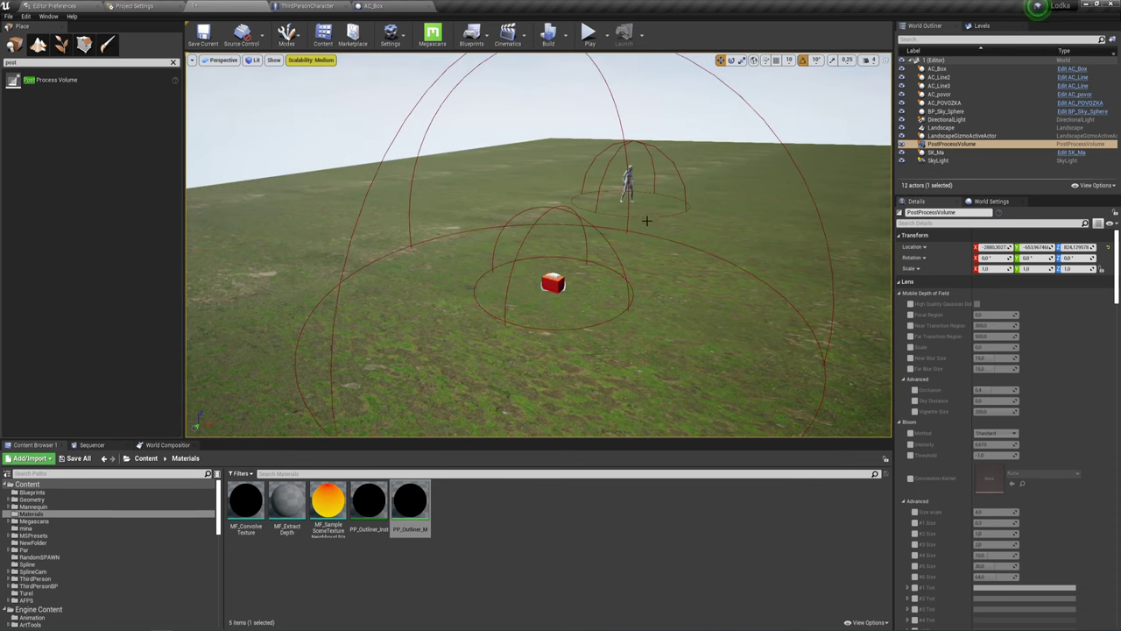
{"action": "mouse_move", "coordinate": [647, 221]}
{"action": "right_mouse_down"}
{"action": "mouse_move", "coordinate": [613, 227]}
{"action": "mouse_move", "coordinate": [648, 222]}
{"action": "right_mouse_up"}
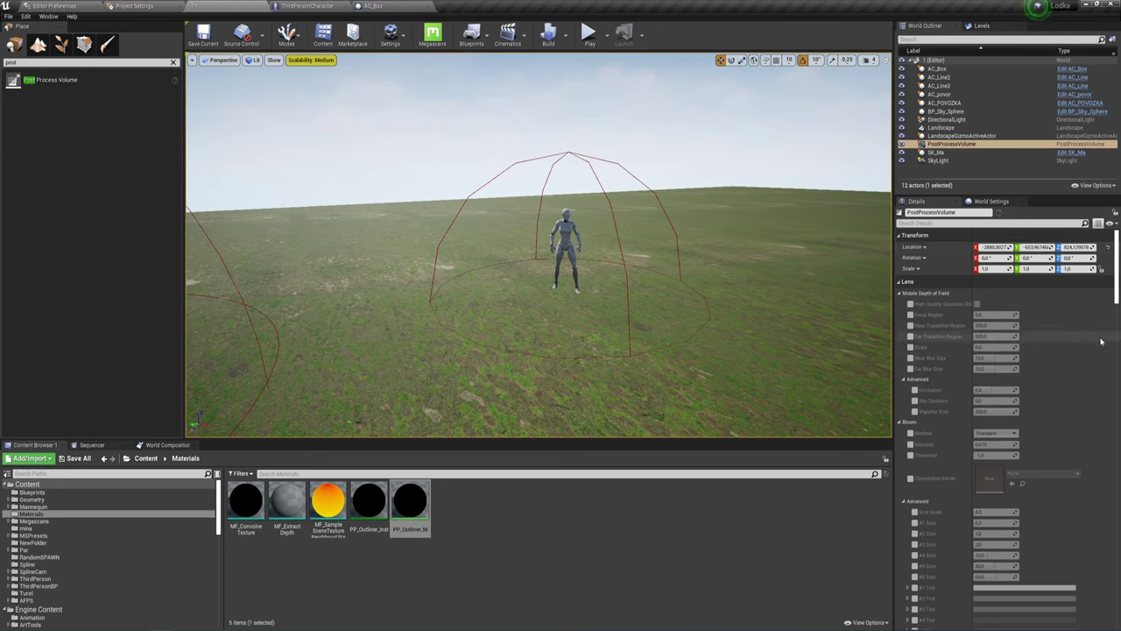
Scroll through the volume's Details and collapse the Color Grading section
{"action": "scroll", "coordinate": [946, 236], "scroll_direction": "down", "scroll_amount": 1}
{"action": "scroll", "coordinate": [956, 239], "scroll_direction": "down", "scroll_amount": 1}
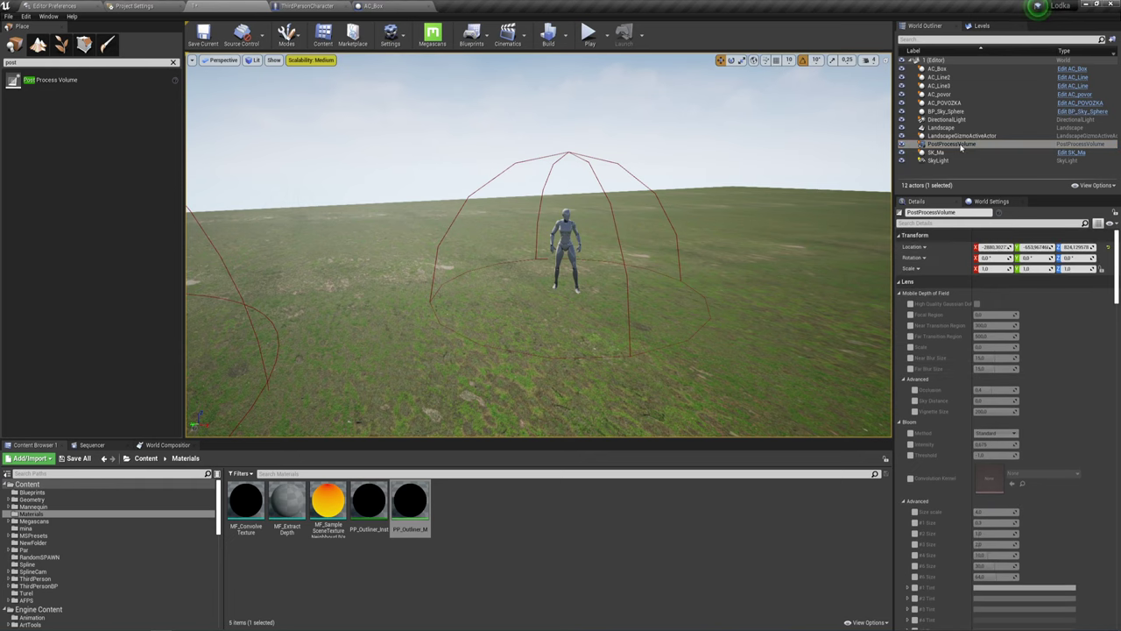
{"action": "scroll", "coordinate": [983, 370], "scroll_direction": "down", "scroll_amount": 2}
{"action": "scroll", "coordinate": [983, 370], "scroll_direction": "down", "scroll_amount": 4}
{"action": "scroll", "coordinate": [982, 378], "scroll_direction": "down", "scroll_amount": 3}
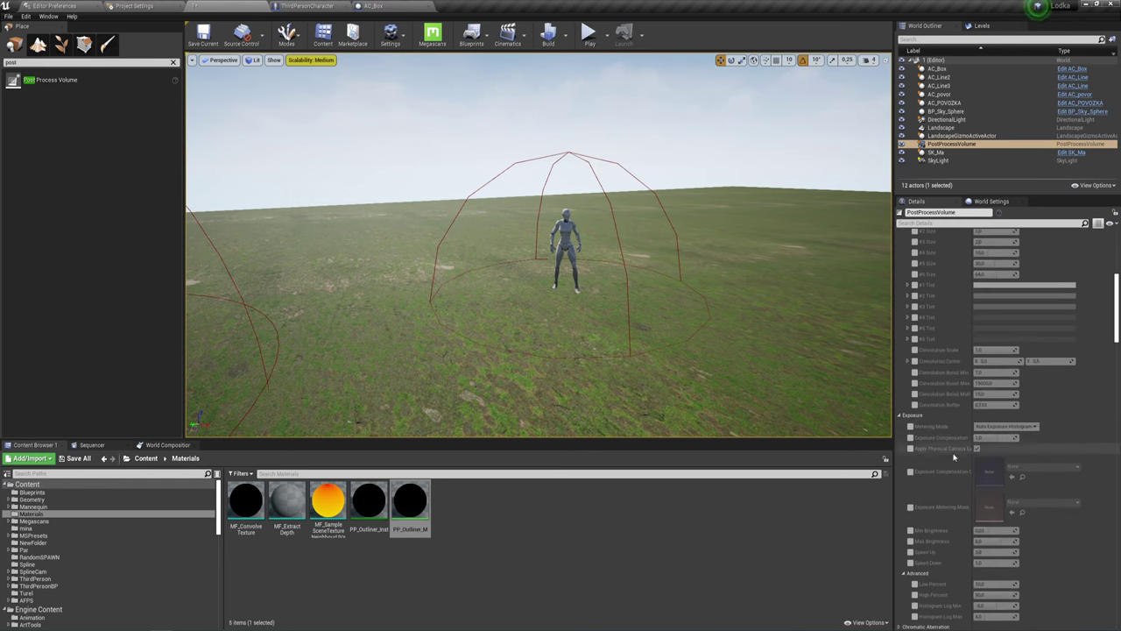
{"action": "scroll", "coordinate": [979, 381], "scroll_direction": "down", "scroll_amount": 4}
{"action": "scroll", "coordinate": [972, 385], "scroll_direction": "down", "scroll_amount": 3}
{"action": "scroll", "coordinate": [964, 389], "scroll_direction": "down", "scroll_amount": 3}
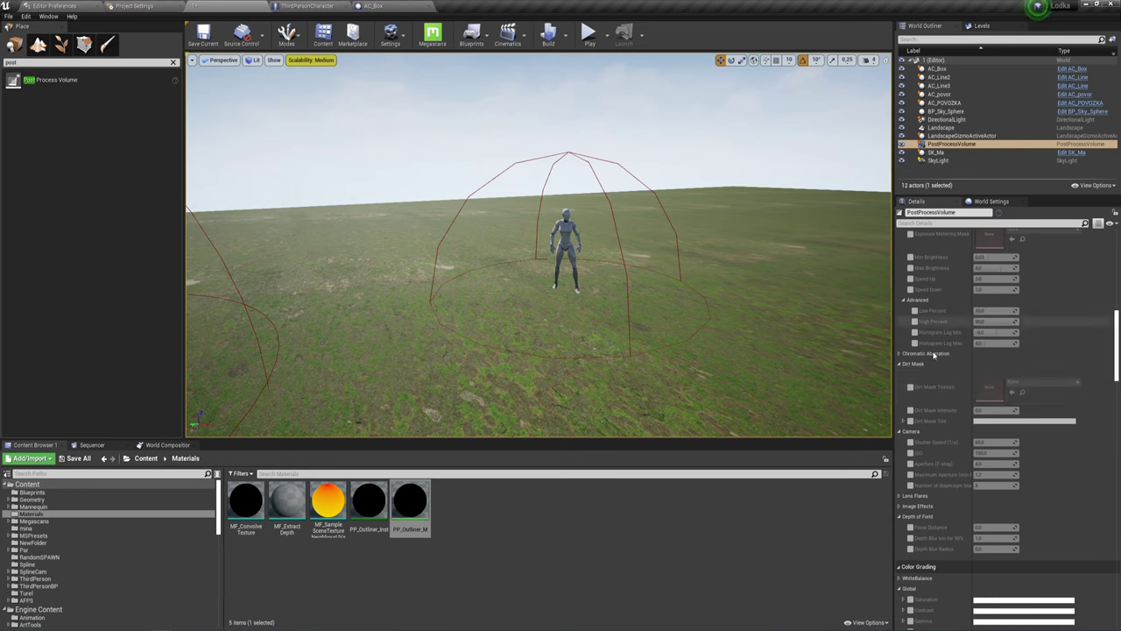
{"action": "scroll", "coordinate": [965, 395], "scroll_direction": "down", "scroll_amount": 1}
{"action": "scroll", "coordinate": [964, 438], "scroll_direction": "down", "scroll_amount": 3}
{"action": "scroll", "coordinate": [963, 480], "scroll_direction": "down", "scroll_amount": 3}
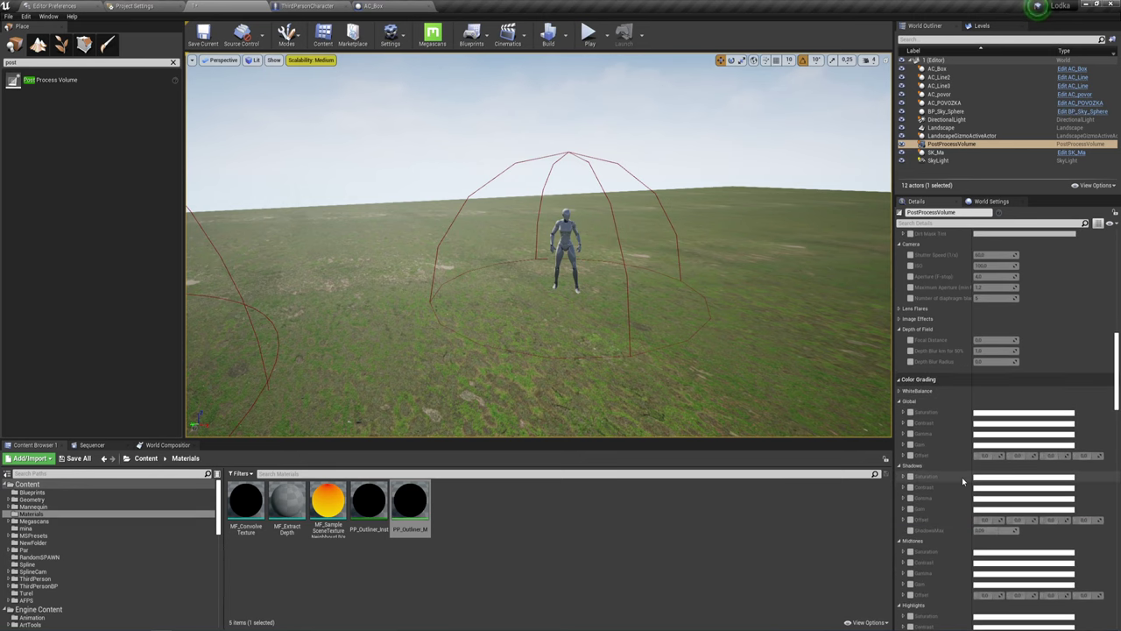
{"action": "scroll", "coordinate": [962, 478], "scroll_direction": "up", "scroll_amount": 3}
{"action": "scroll", "coordinate": [962, 477], "scroll_direction": "up", "scroll_amount": 1}
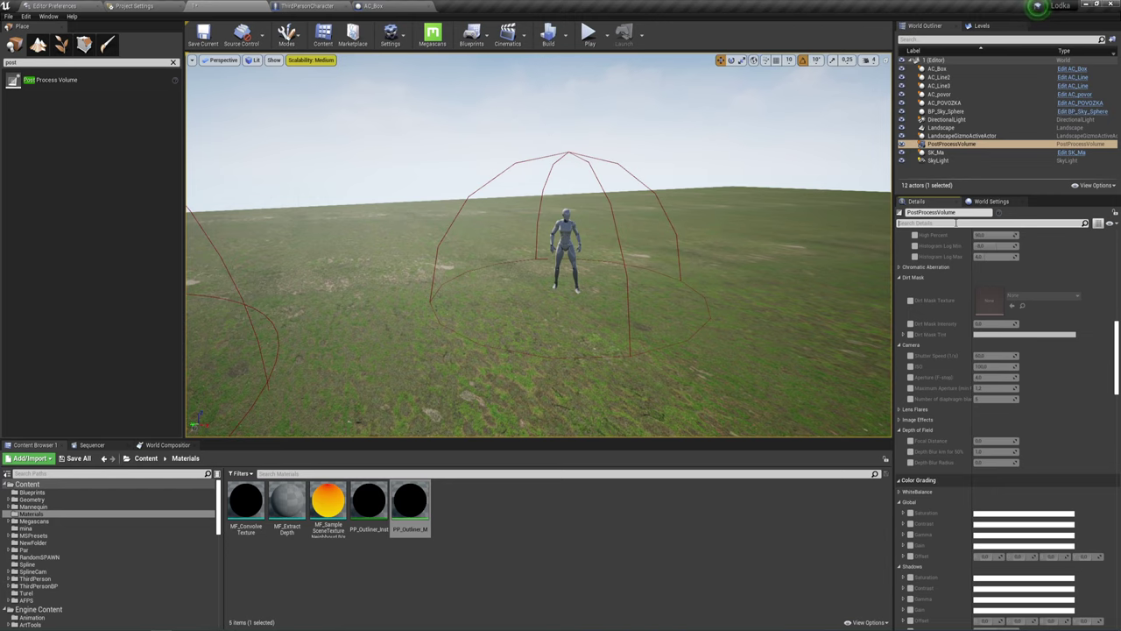
{"action": "left_click", "coordinate": [899, 481]}
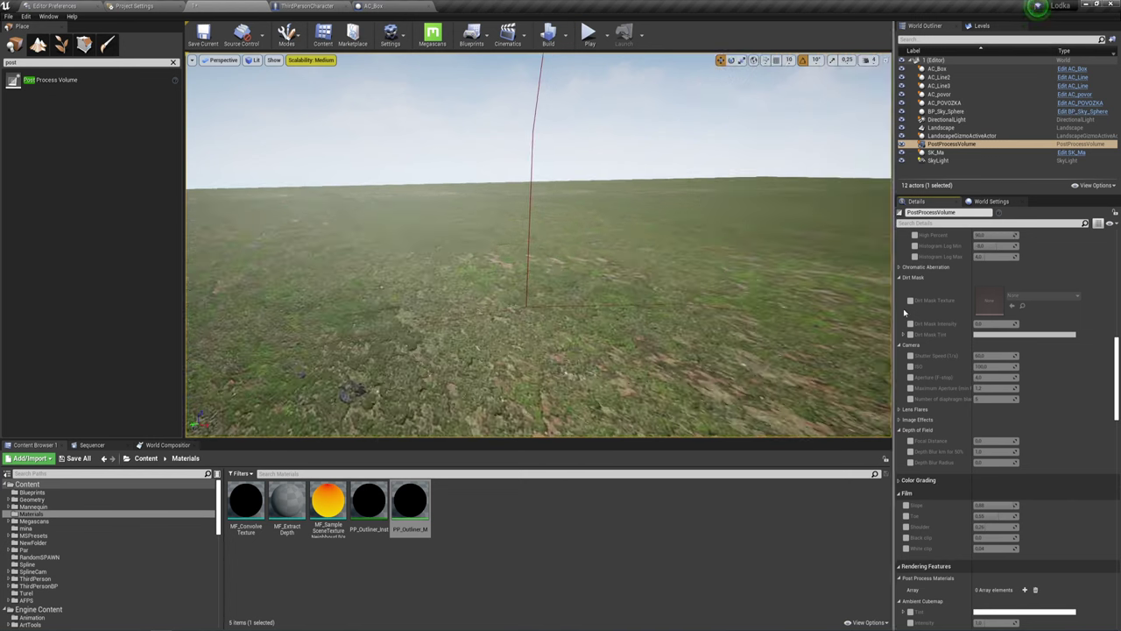
Collapse Mobile Depth of Field, Bloom, Exposure, Lens, Color Grading and Film sections
{"action": "scroll", "coordinate": [947, 316], "scroll_direction": "up", "scroll_amount": 2}
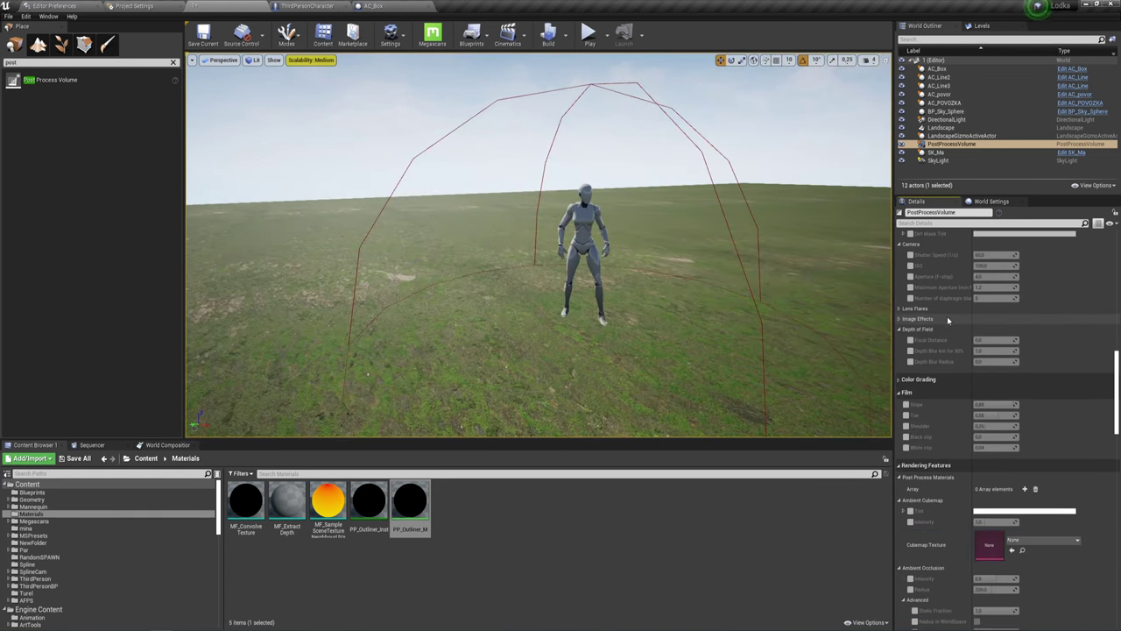
{"action": "scroll", "coordinate": [947, 316], "scroll_direction": "up", "scroll_amount": 10}
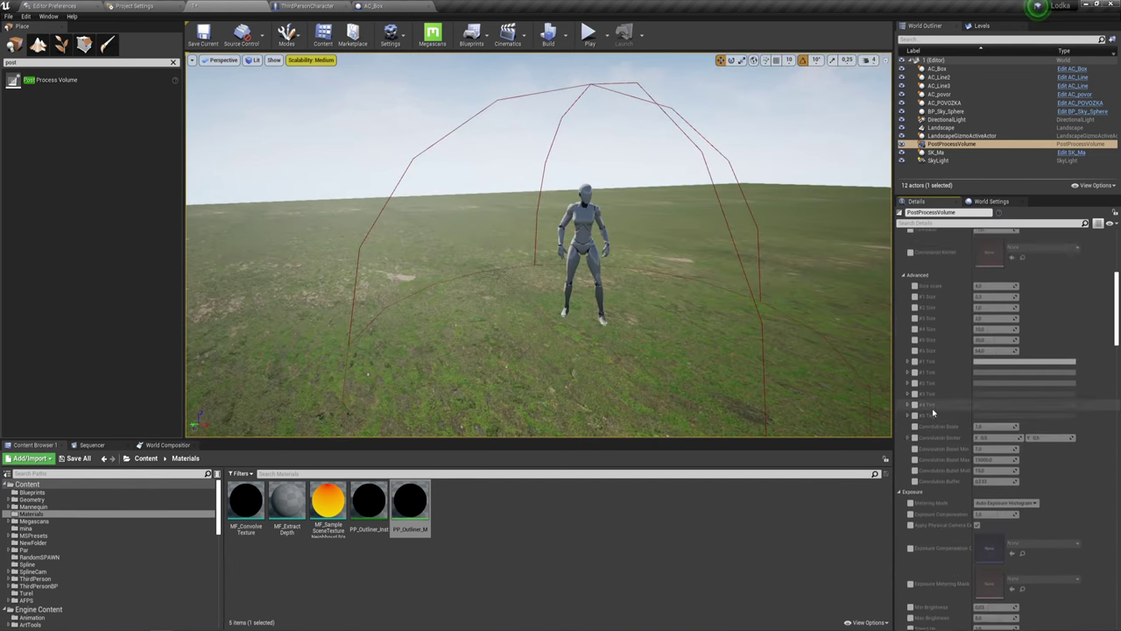
{"action": "scroll", "coordinate": [933, 412], "scroll_direction": "up", "scroll_amount": 5}
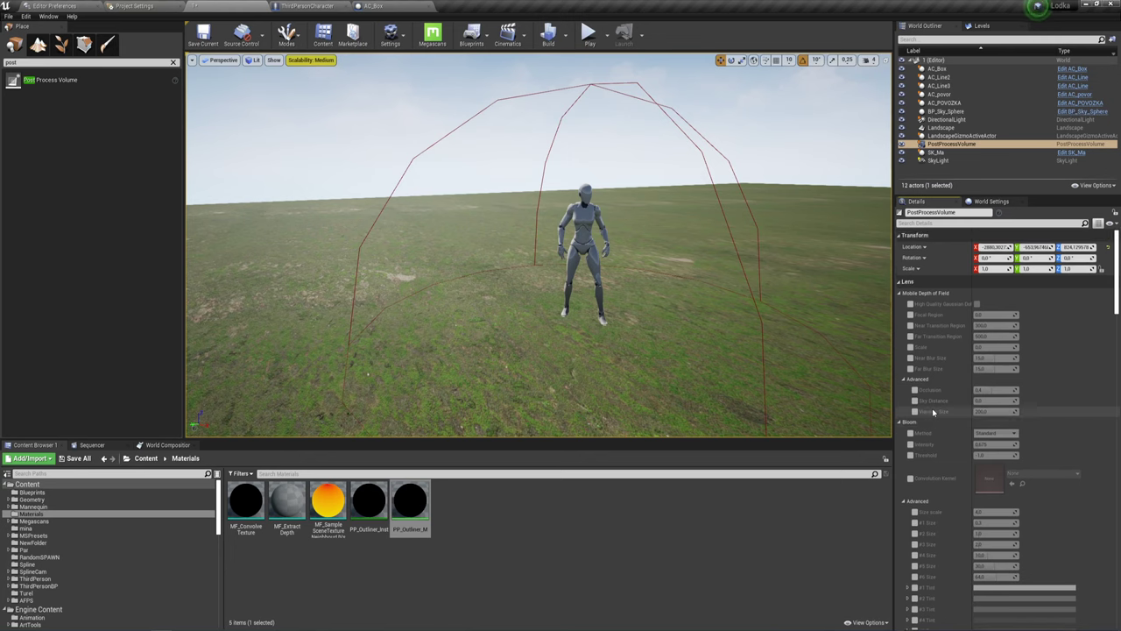
{"action": "left_click", "coordinate": [900, 296]}
{"action": "left_click", "coordinate": [898, 303]}
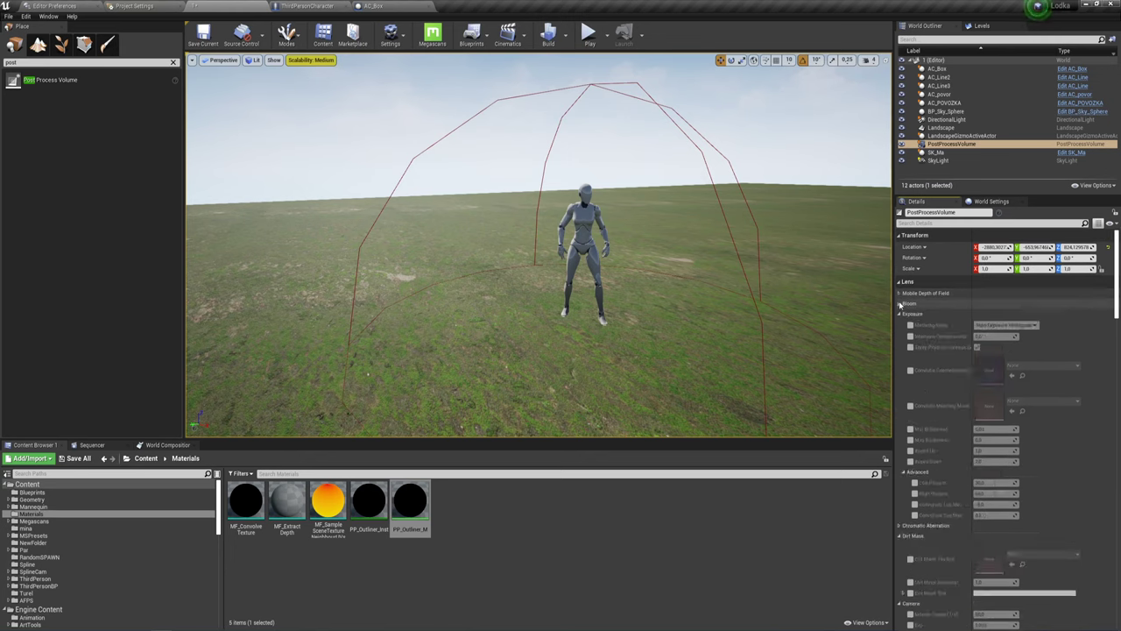
{"action": "left_click", "coordinate": [899, 313]}
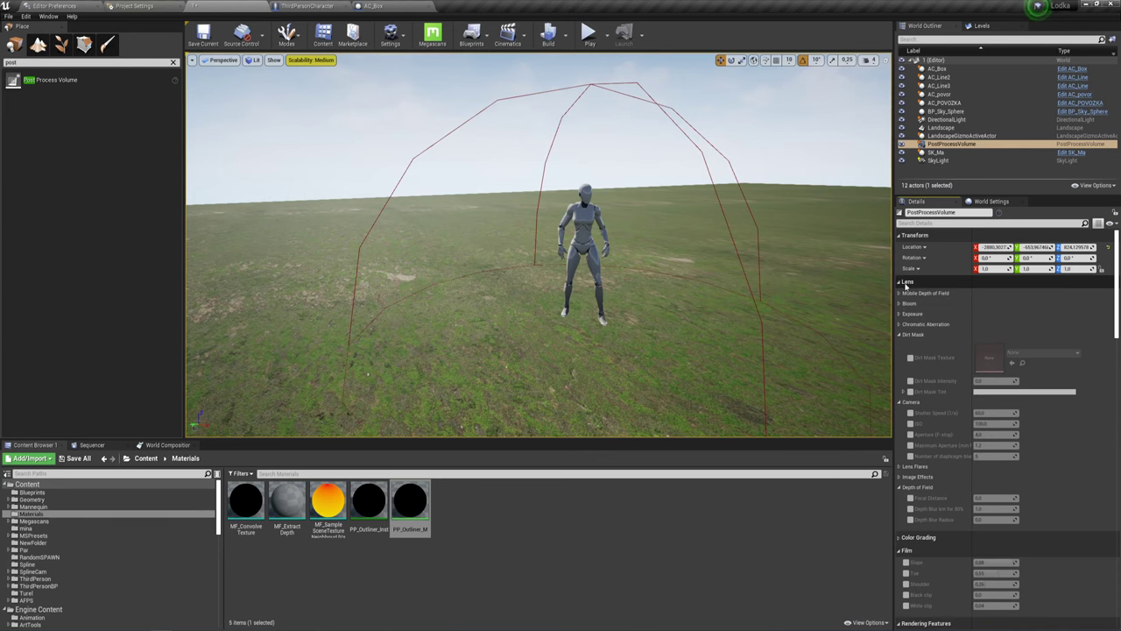
{"action": "left_click", "coordinate": [899, 282]}
{"action": "left_click", "coordinate": [899, 296]}
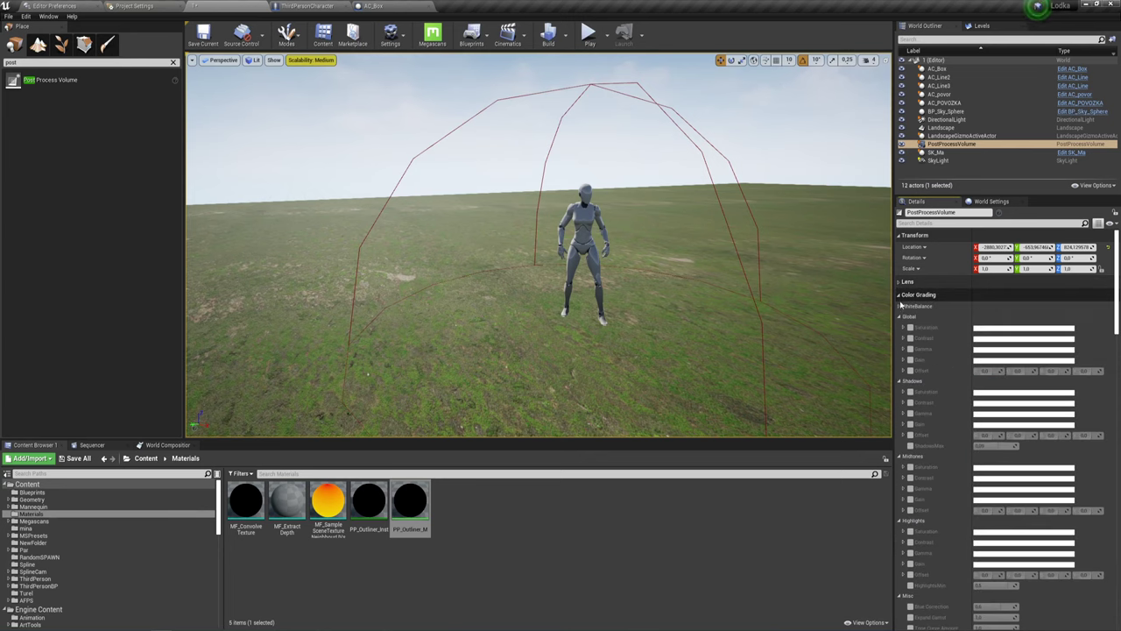
{"action": "left_click", "coordinate": [899, 294]}
{"action": "left_click", "coordinate": [899, 308]}
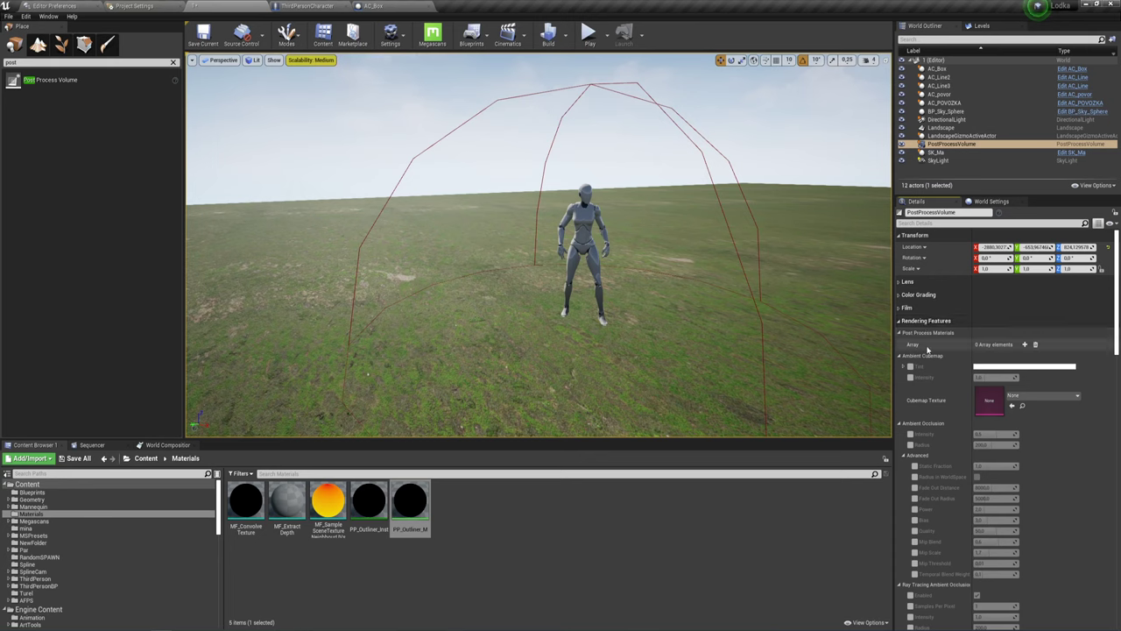
Add an asset-reference element set to PP_Outliner_Inst to the volume's Post Process Materials
{"action": "left_click", "coordinate": [1025, 345]}
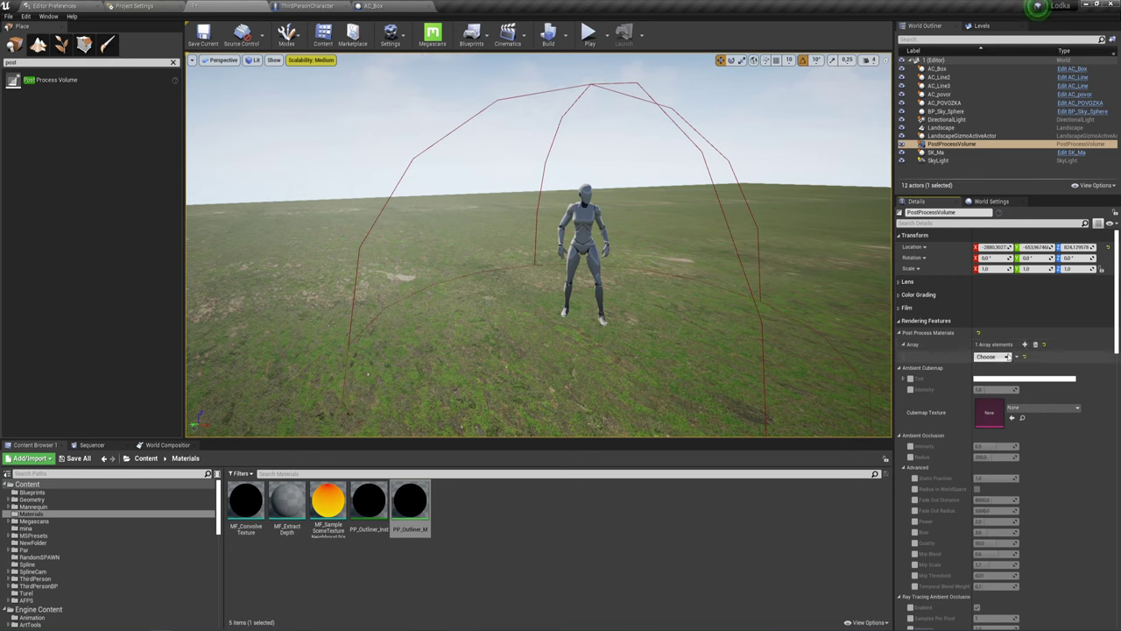
{"action": "left_click", "coordinate": [1003, 356]}
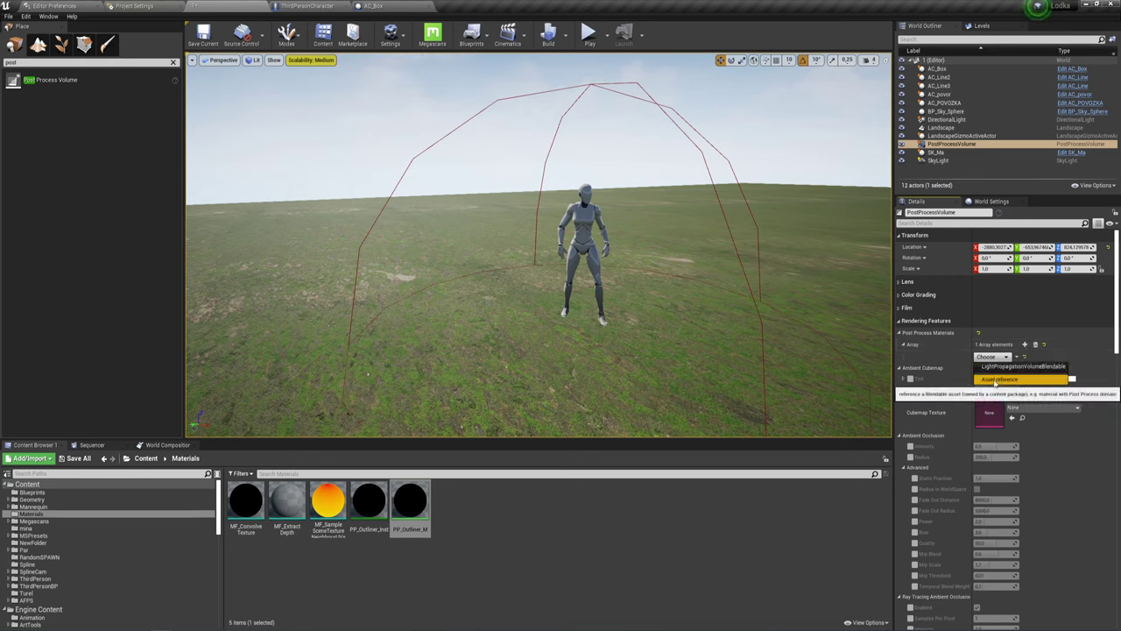
{"action": "left_click", "coordinate": [995, 380]}
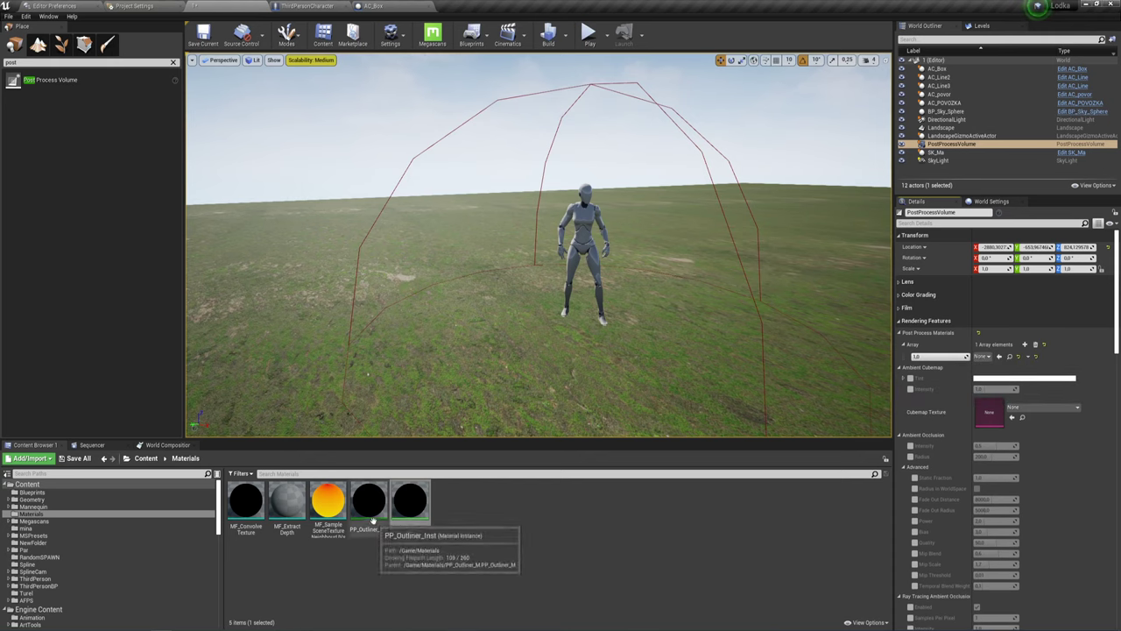
{"action": "left_click", "coordinate": [382, 543]}
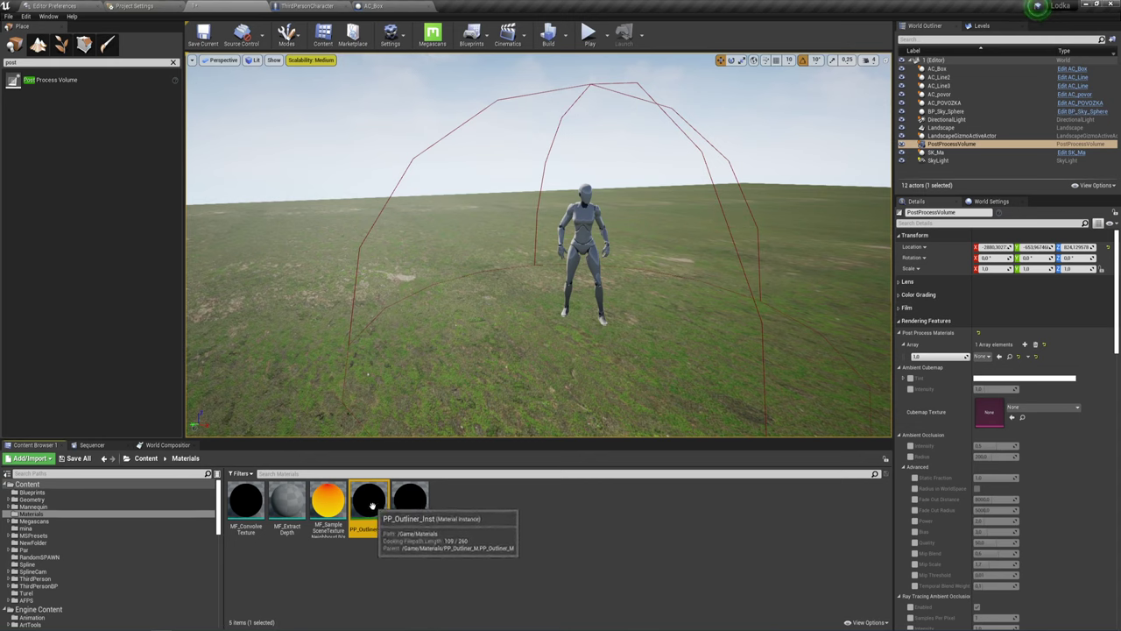
{"action": "left_click", "coordinate": [997, 358]}
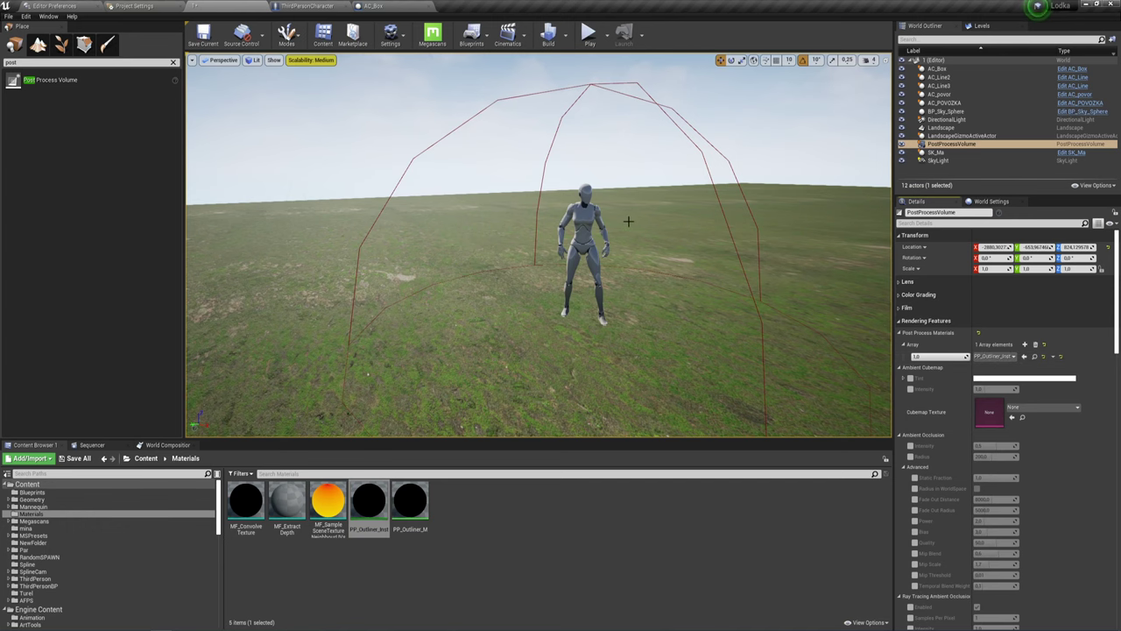
{"action": "right_click_drag", "start_coordinate": [578, 179], "coordinate": [578, 179]}
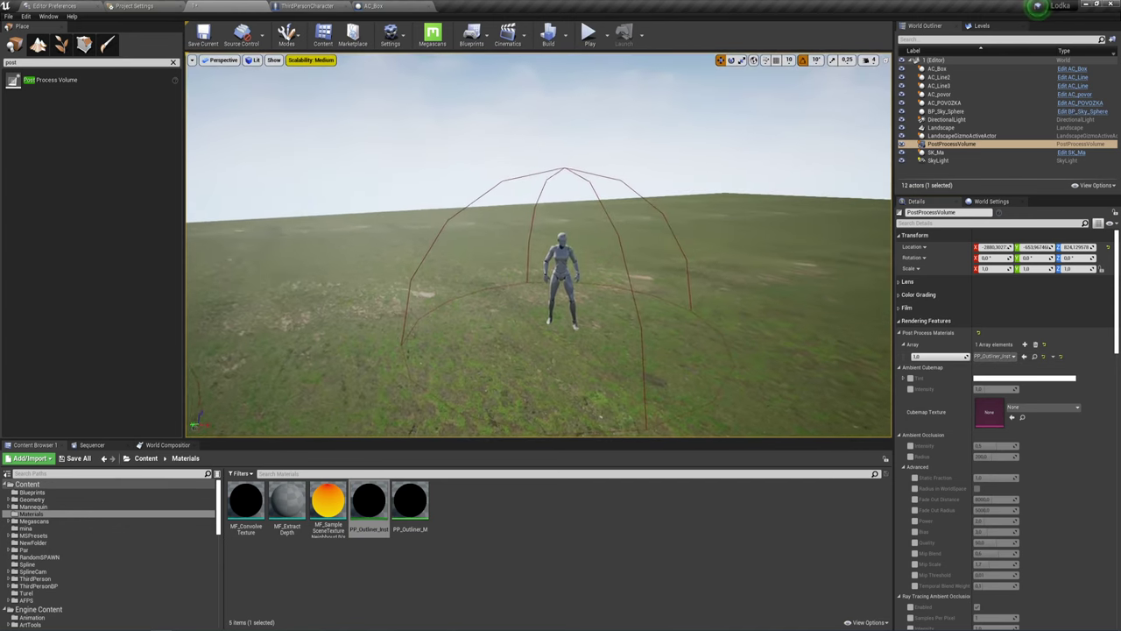
Play the level, run the character around the yellow-outlined mannequin, then stop playing
{"action": "left_click", "coordinate": [589, 35]}
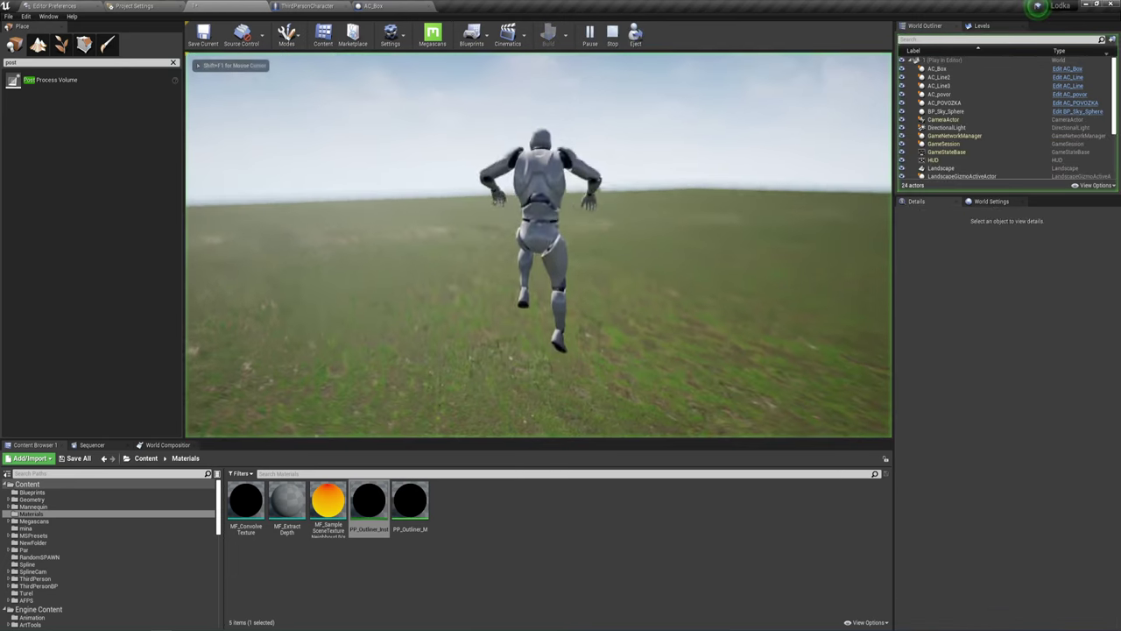
{"action": "key", "text": "w"}
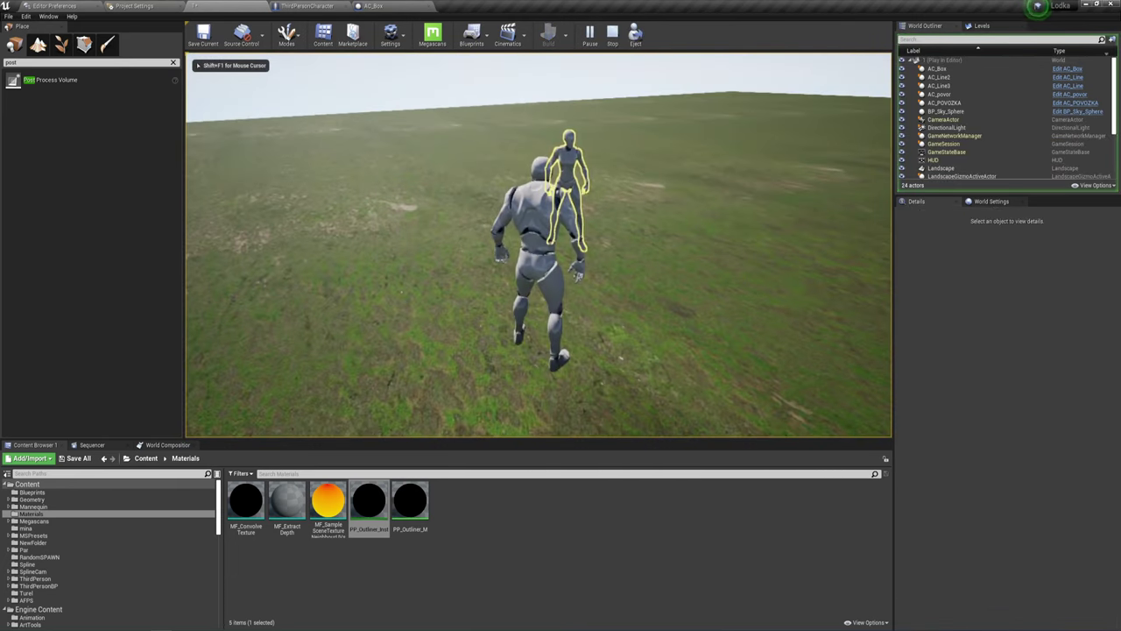
{"action": "key", "text": "w"}
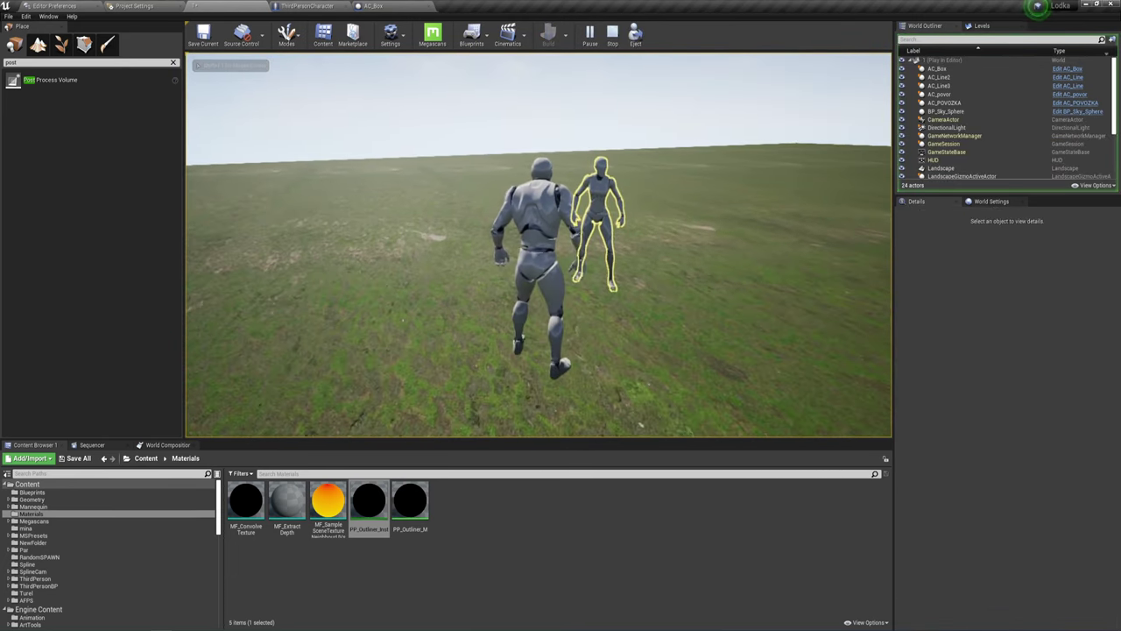
{"action": "key", "text": "w"}
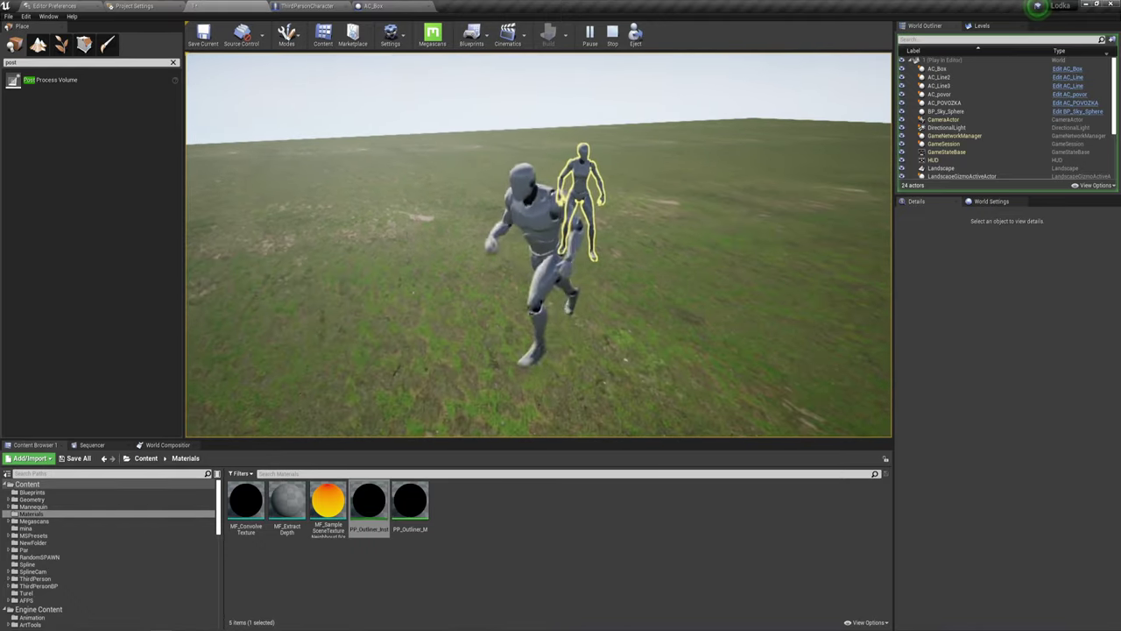
{"action": "key", "text": "w"}
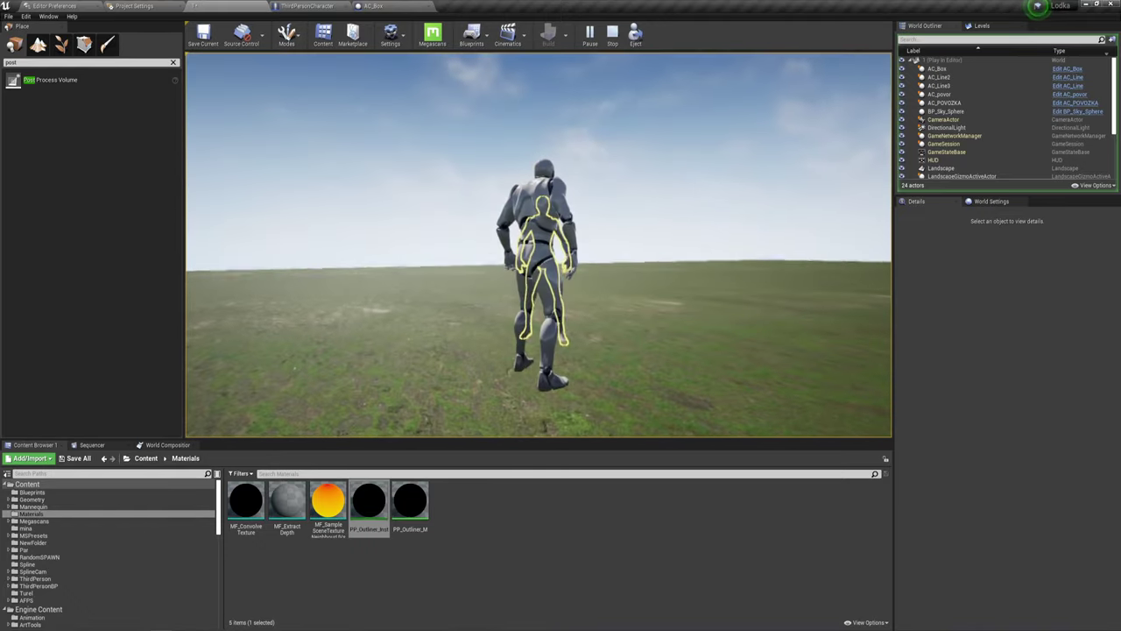
{"action": "key", "text": "w"}
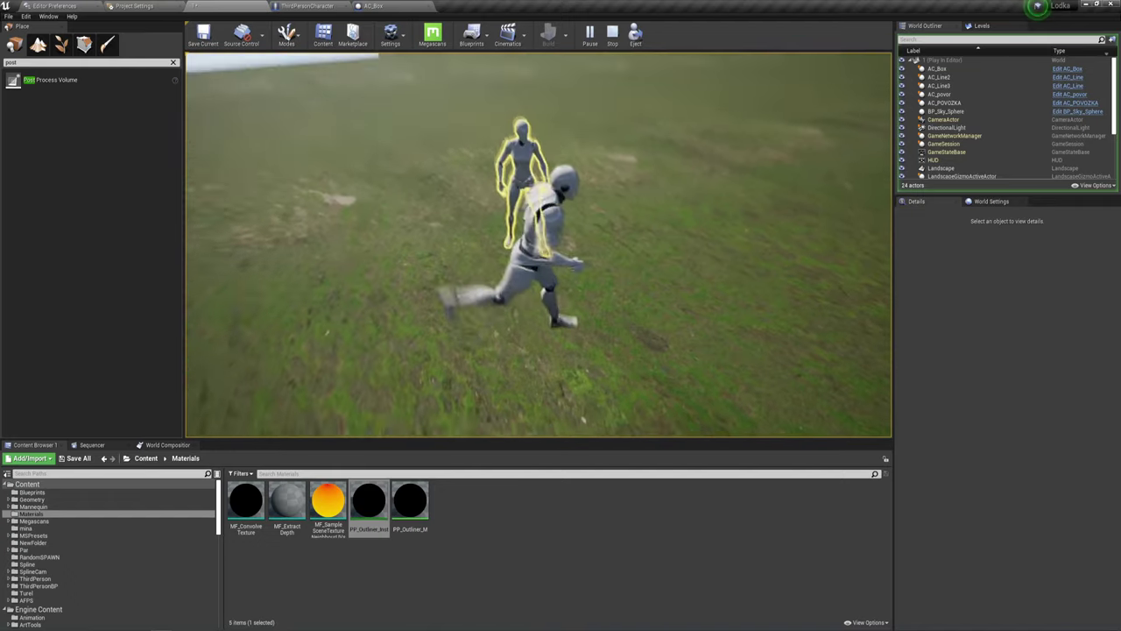
{"action": "key", "text": "Escape"}
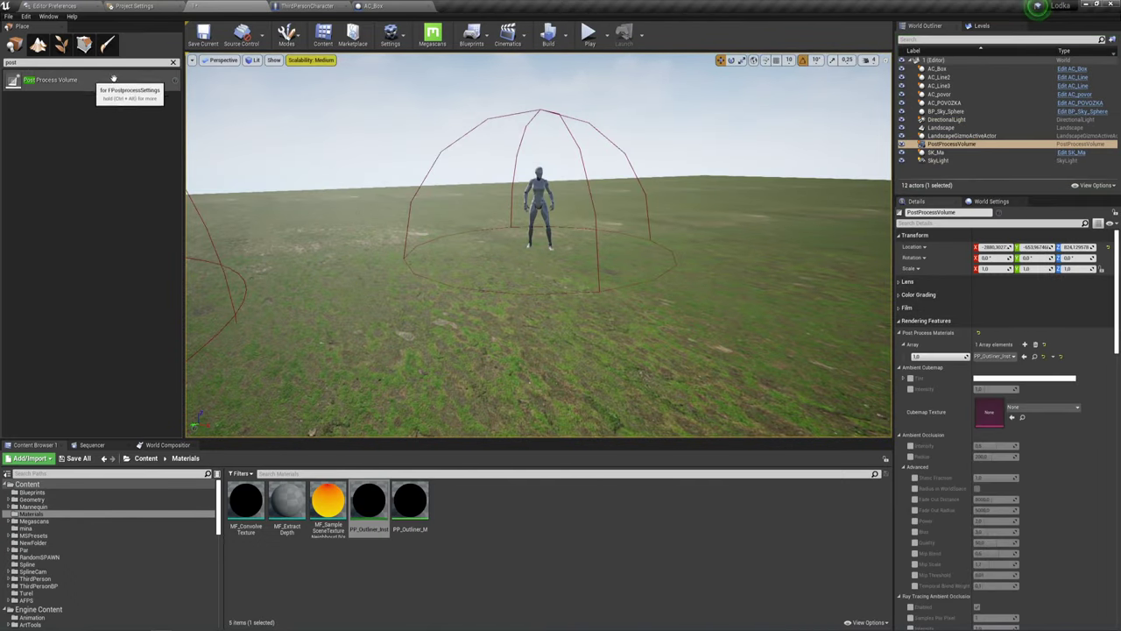
Place a cube near the mannequin, scale it into a thin tall wall, and play
{"action": "left_click", "coordinate": [173, 61]}
{"action": "mouse_move", "coordinate": [79, 186]}
{"action": "left_mouse_down"}
{"action": "mouse_move", "coordinate": [557, 240]}
{"action": "mouse_move", "coordinate": [557, 231]}
{"action": "left_mouse_up"}
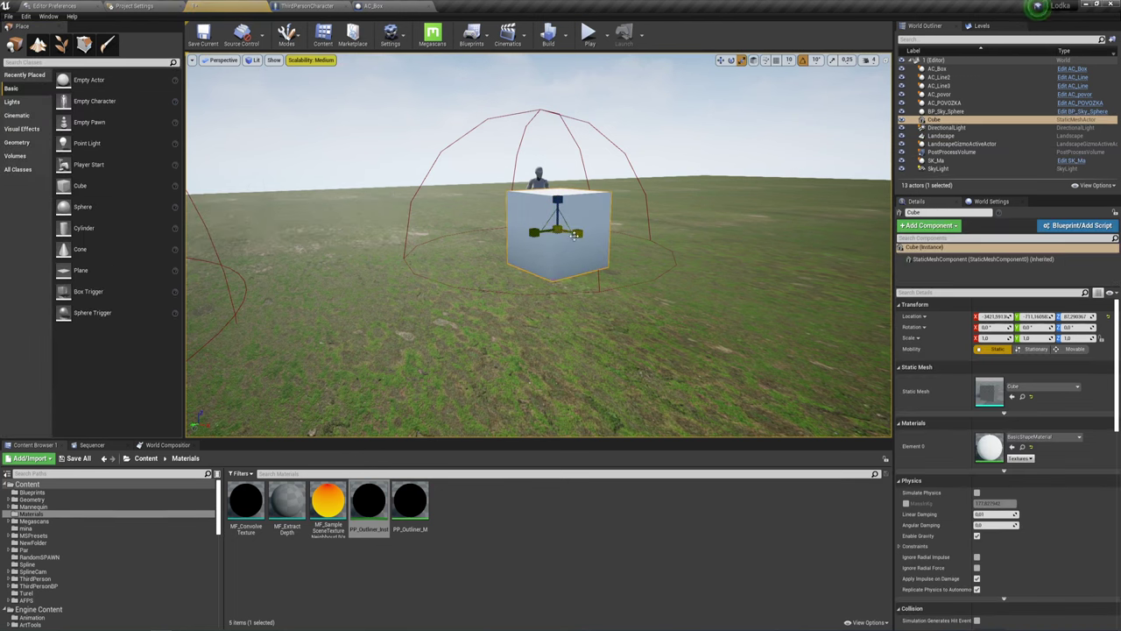
{"action": "mouse_move", "coordinate": [994, 338]}
{"action": "left_mouse_down"}
{"action": "mouse_move", "coordinate": [981, 337]}
{"action": "mouse_move", "coordinate": [1065, 338]}
{"action": "left_mouse_up"}
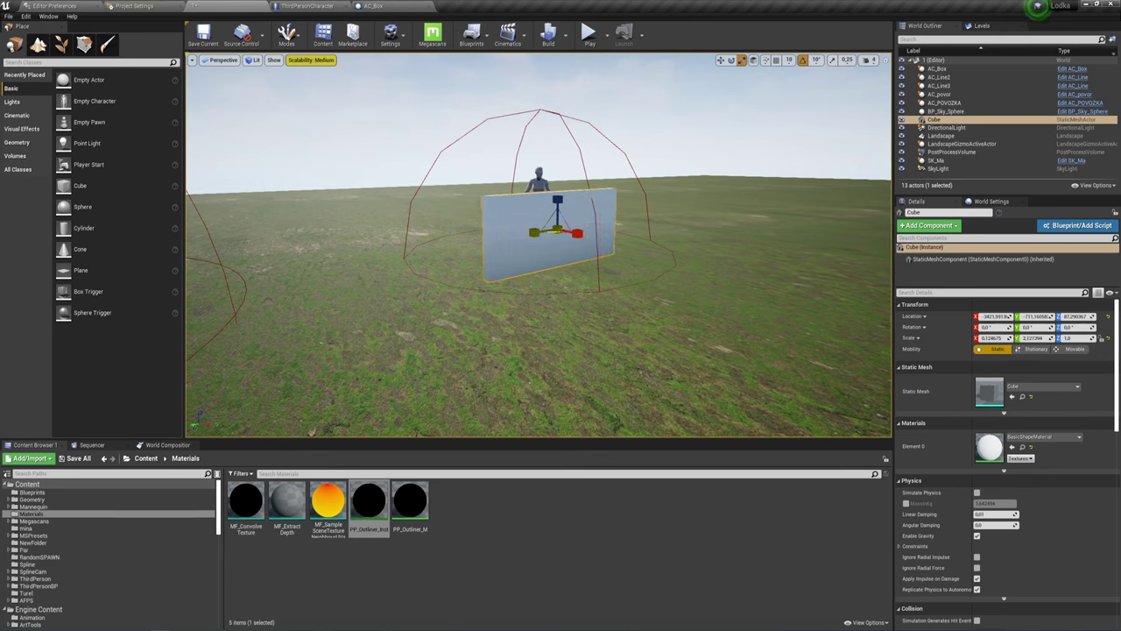
{"action": "mouse_move", "coordinate": [558, 200]}
{"action": "left_mouse_down"}
{"action": "mouse_move", "coordinate": [550, 235]}
{"action": "mouse_move", "coordinate": [674, 227]}
{"action": "mouse_move", "coordinate": [636, 215]}
{"action": "left_mouse_up"}
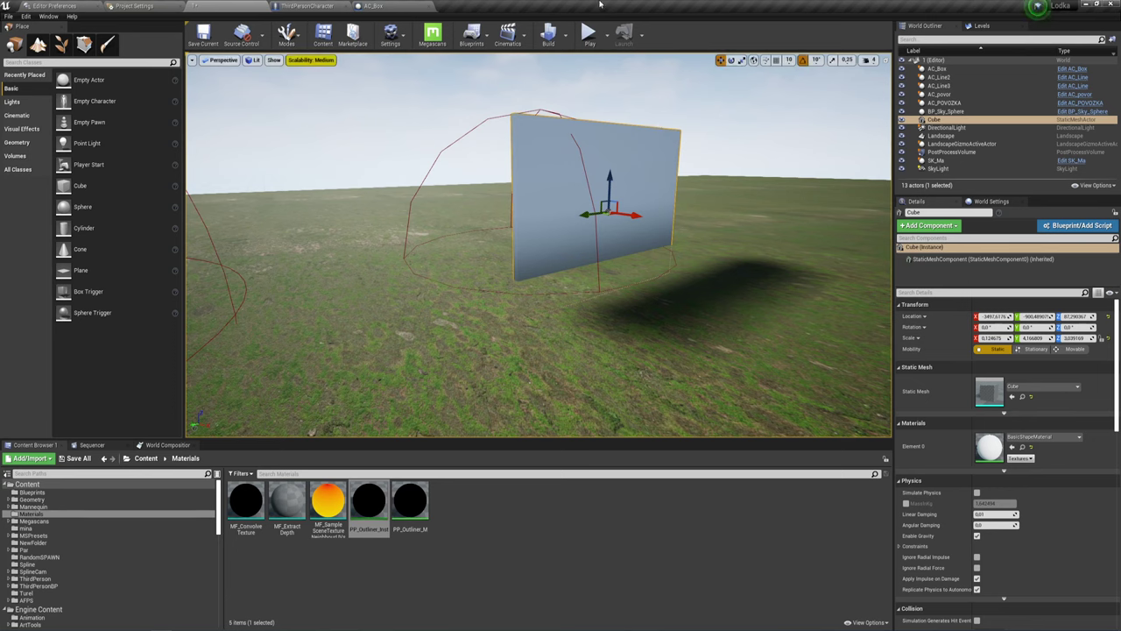
{"action": "left_click", "coordinate": [588, 35]}
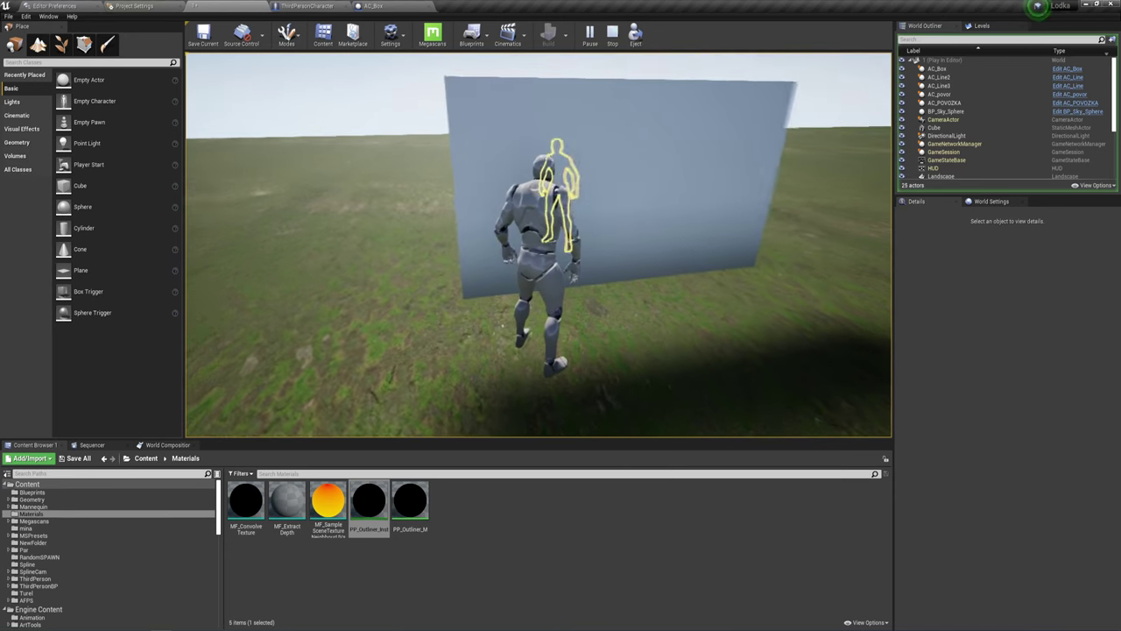
End the play session and delete the cube wall
{"action": "key", "text": "Escape"}
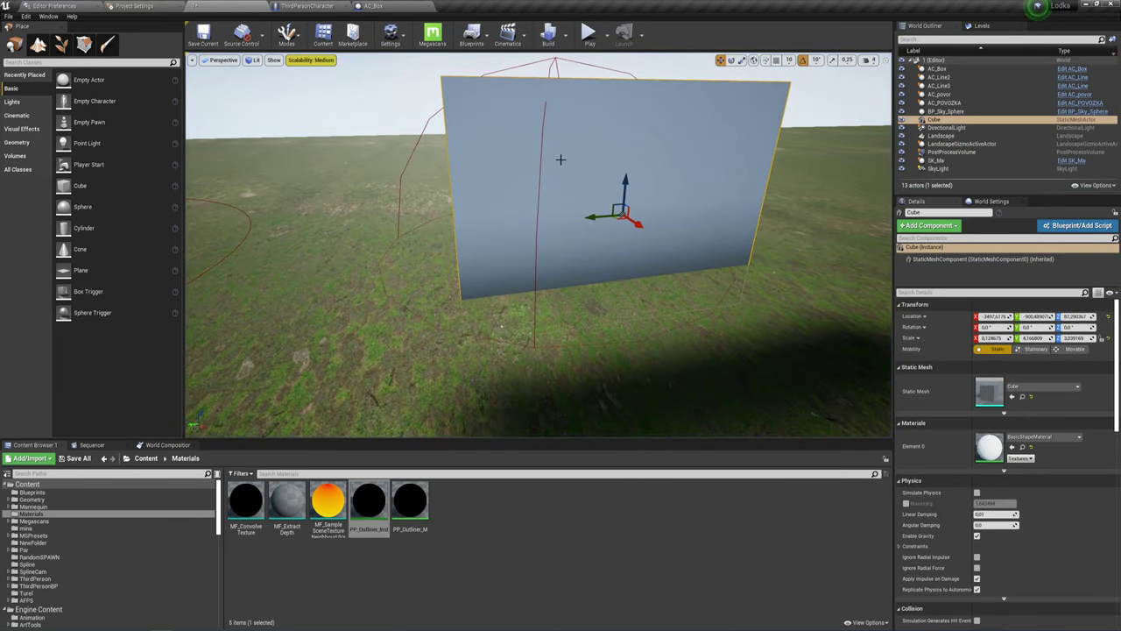
{"action": "key", "text": "Delete"}
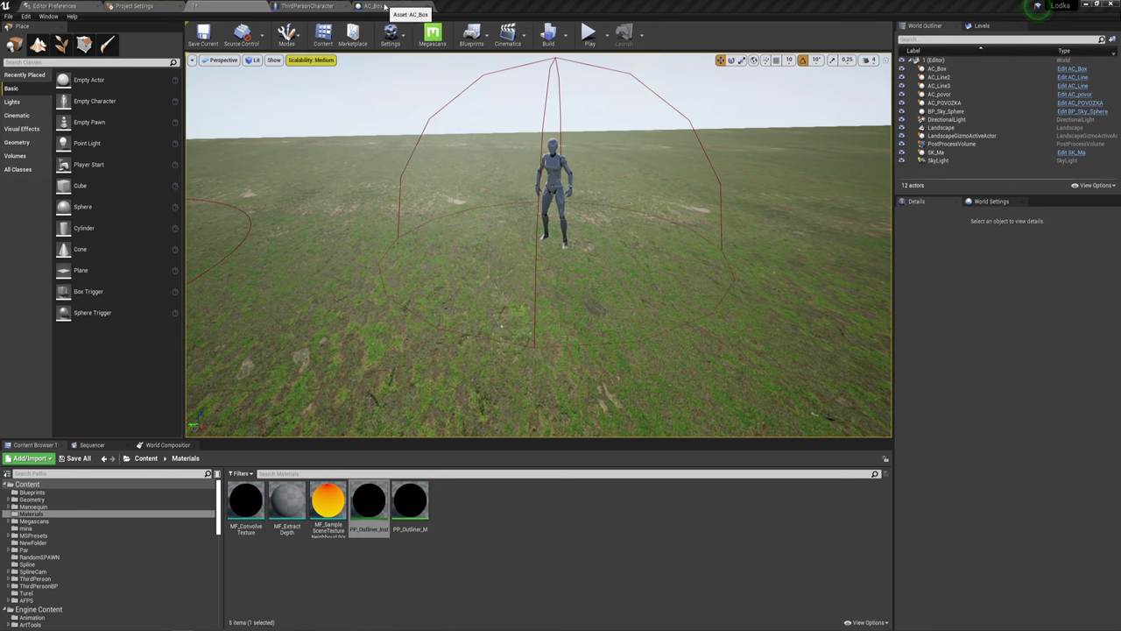
In the AC_Box blueprint, select the Sphere component in the Viewport, then launch a game preview
{"action": "left_click", "coordinate": [373, 7]}
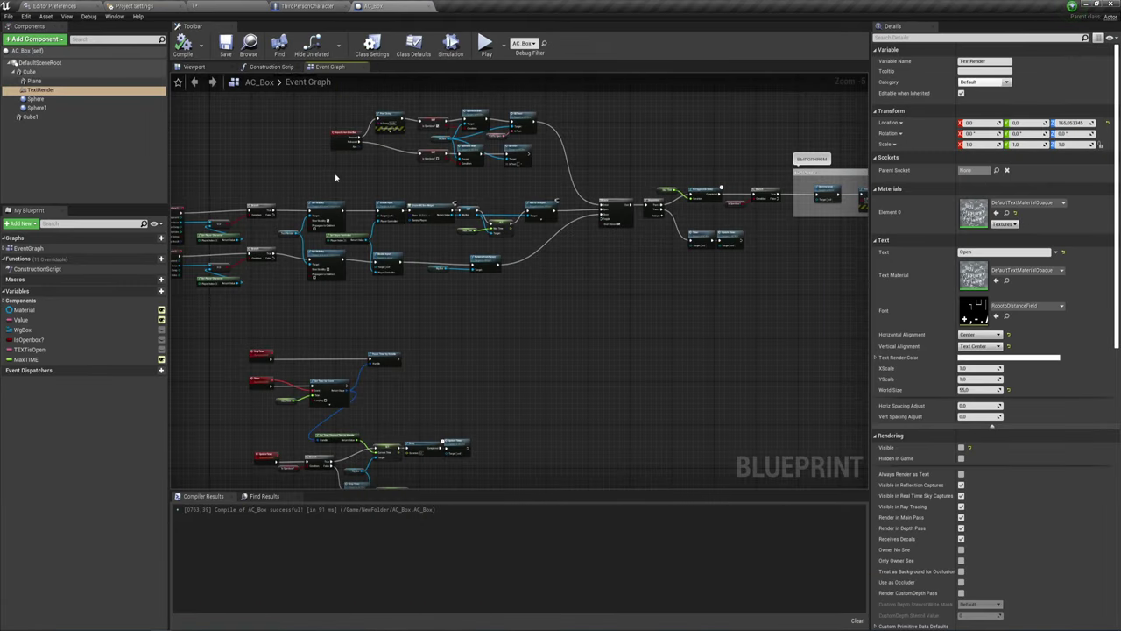
{"action": "right_click_drag", "start_coordinate": [334, 178], "coordinate": [478, 389]}
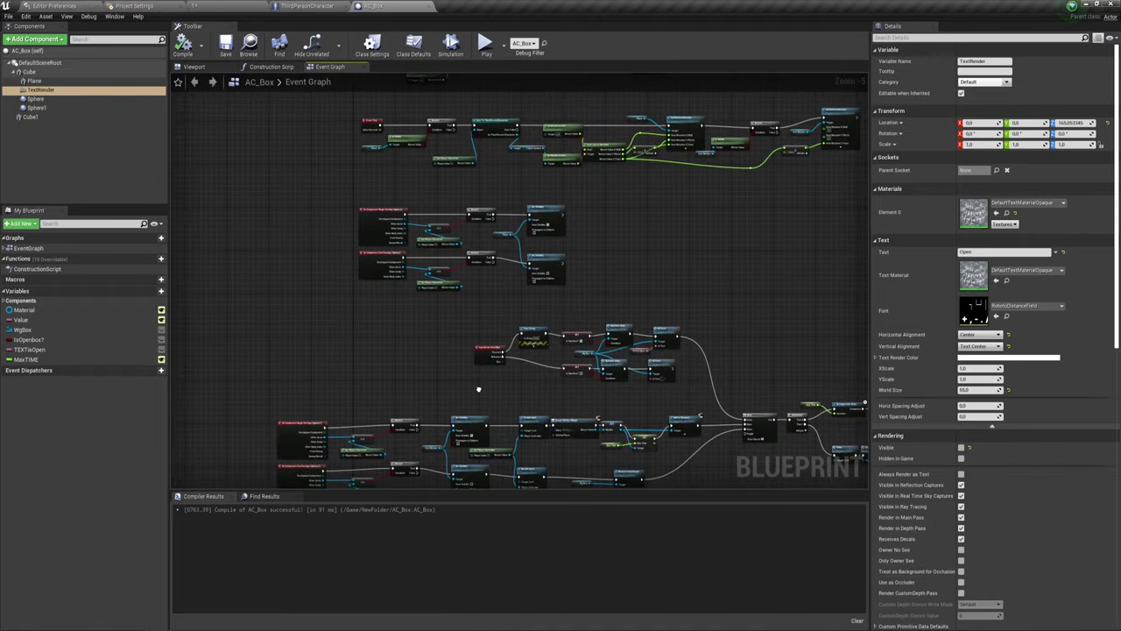
{"action": "left_click", "coordinate": [194, 67]}
{"action": "scroll", "coordinate": [385, 316], "scroll_direction": "down", "scroll_amount": 5}
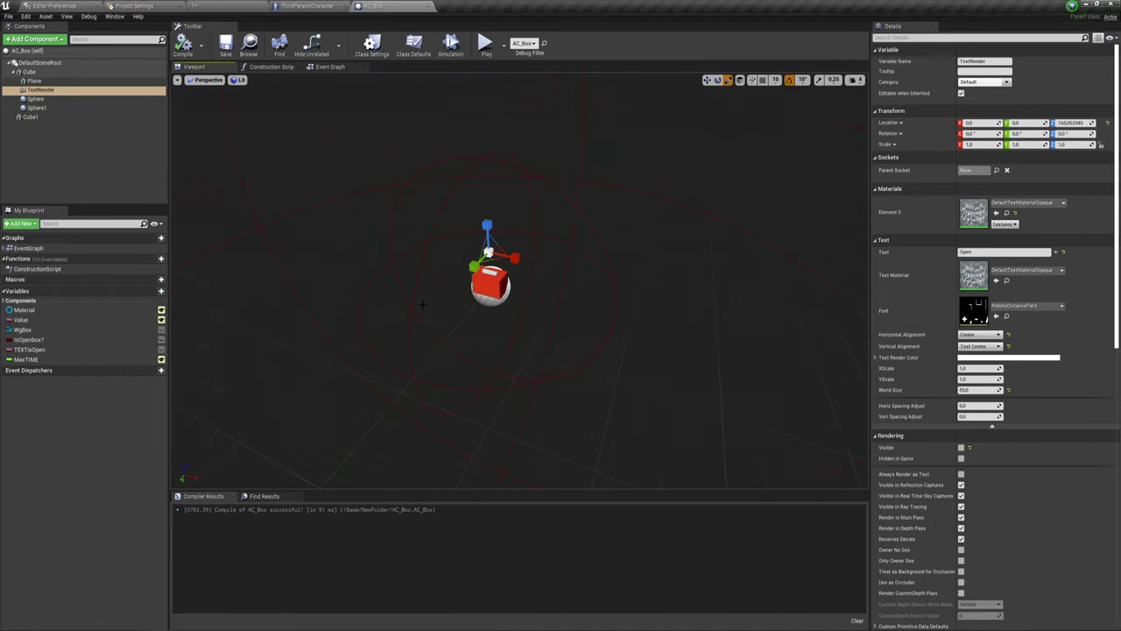
{"action": "right_click_drag", "start_coordinate": [429, 305], "coordinate": [421, 351]}
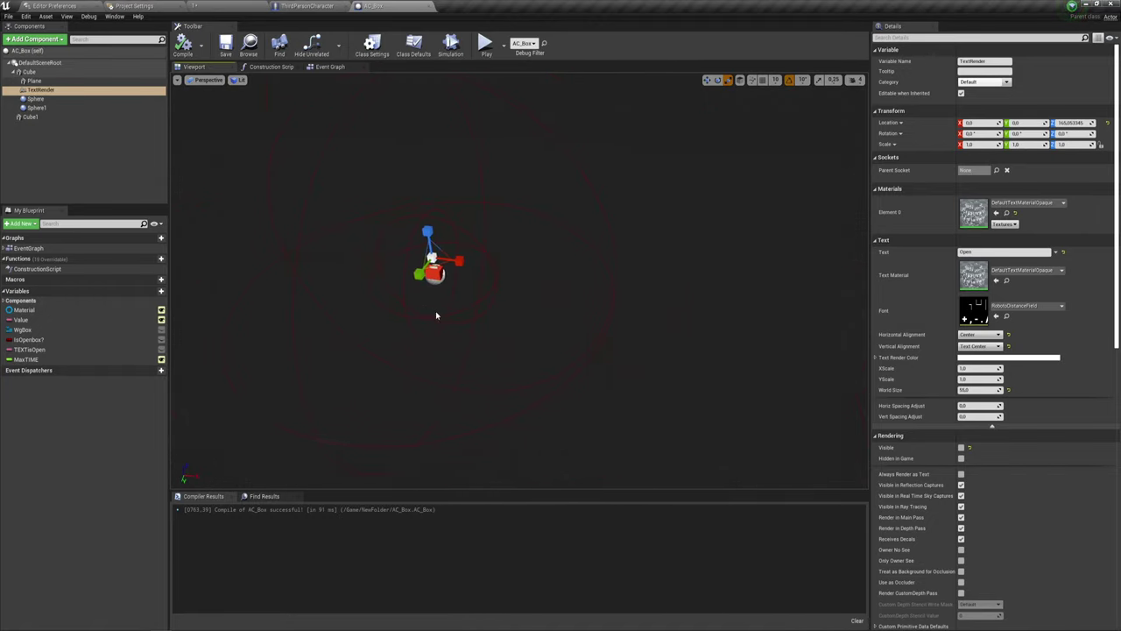
{"action": "left_click", "coordinate": [612, 283]}
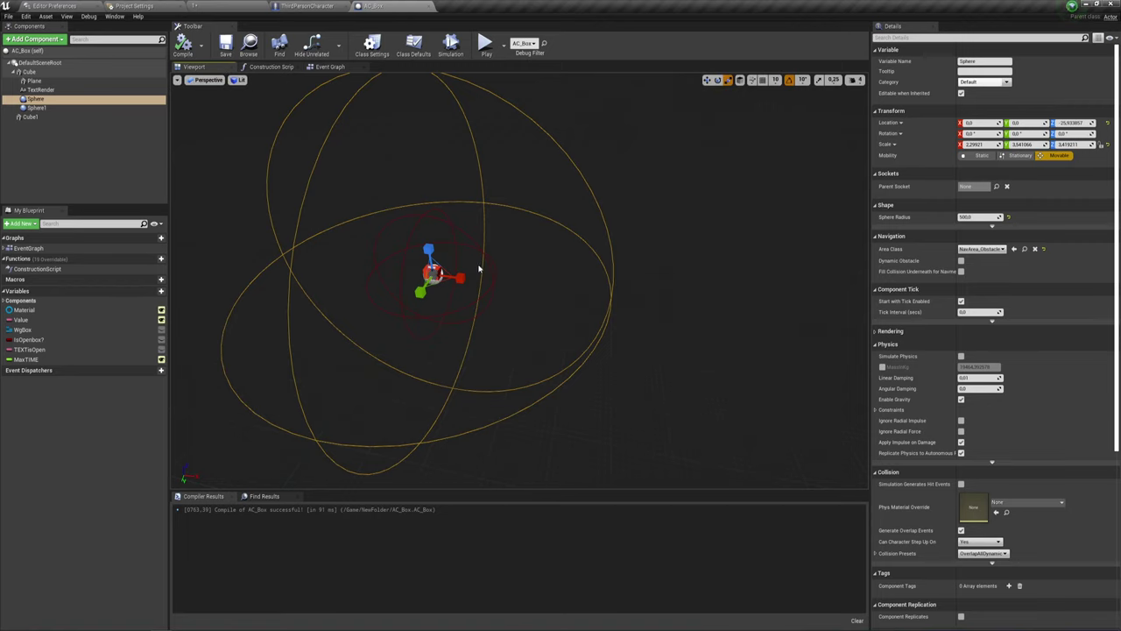
{"action": "mouse_move", "coordinate": [481, 268]}
{"action": "left_mouse_down"}
{"action": "mouse_move", "coordinate": [481, 228]}
{"action": "mouse_move", "coordinate": [491, 263]}
{"action": "left_mouse_up"}
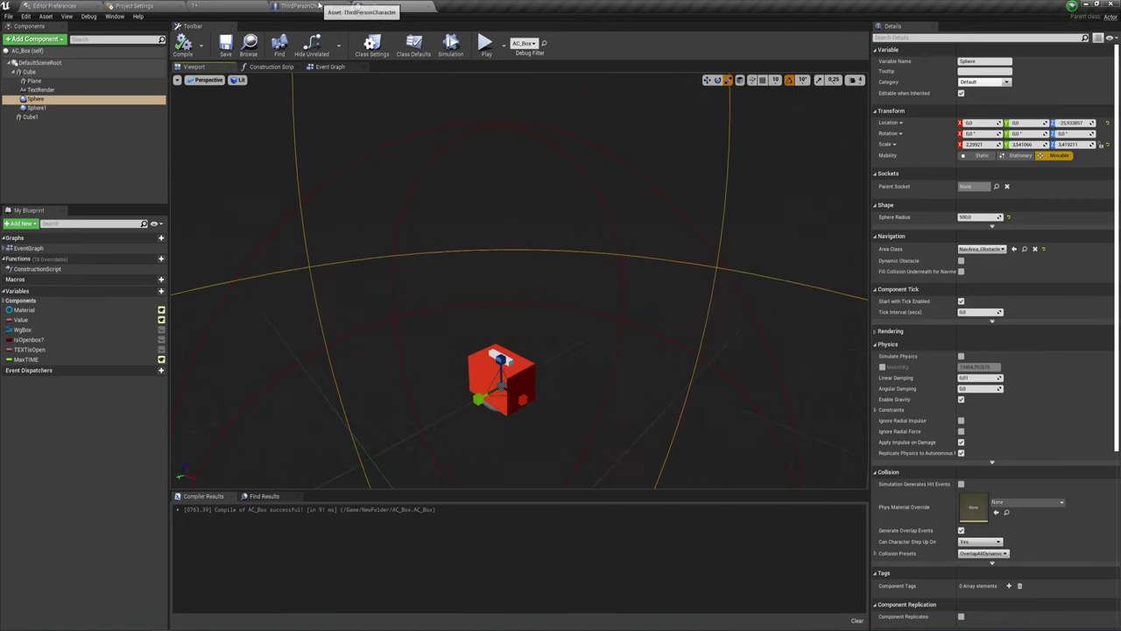
{"action": "left_click", "coordinate": [484, 43]}
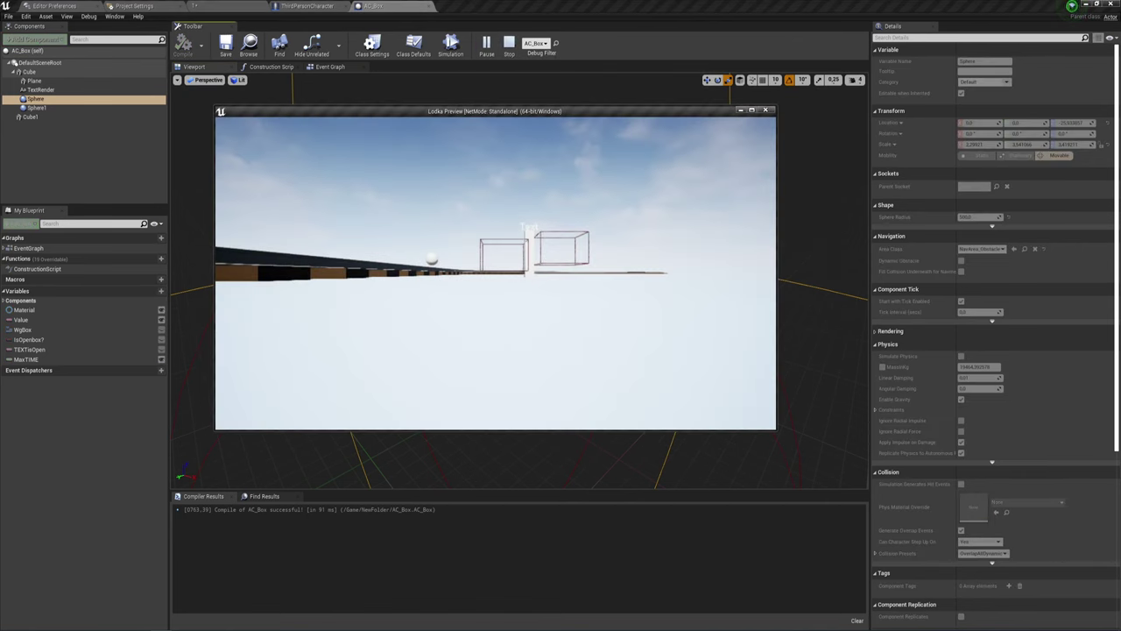
Stop the preview and play-test the level, walking the character up to the red box
{"action": "key", "text": "Escape"}
{"action": "left_click", "coordinate": [229, 5]}
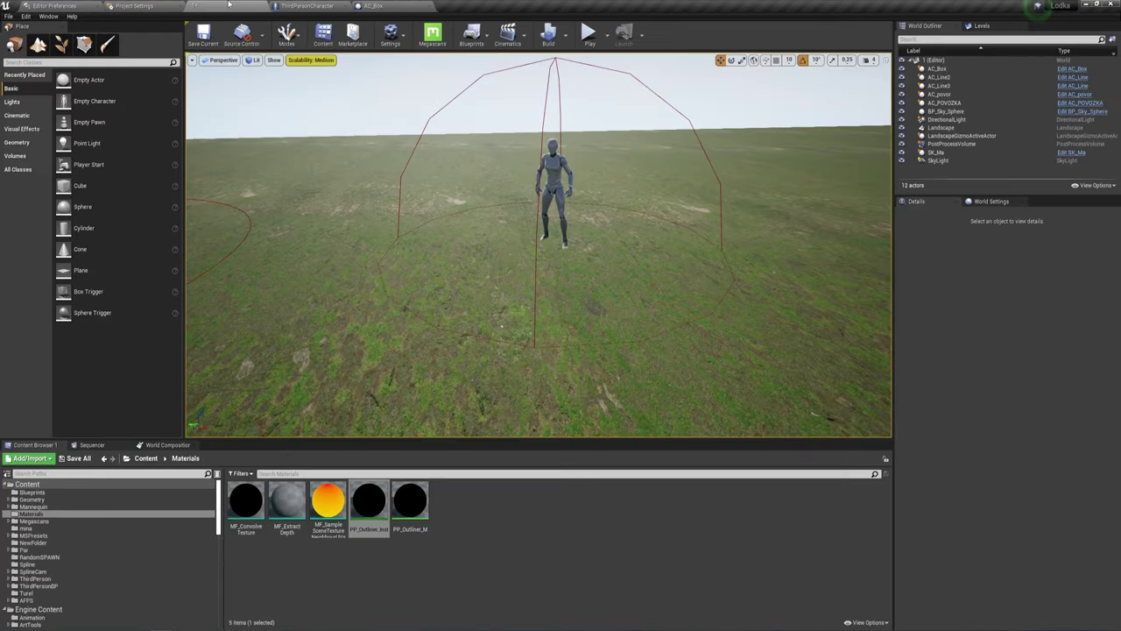
{"action": "left_click", "coordinate": [584, 31]}
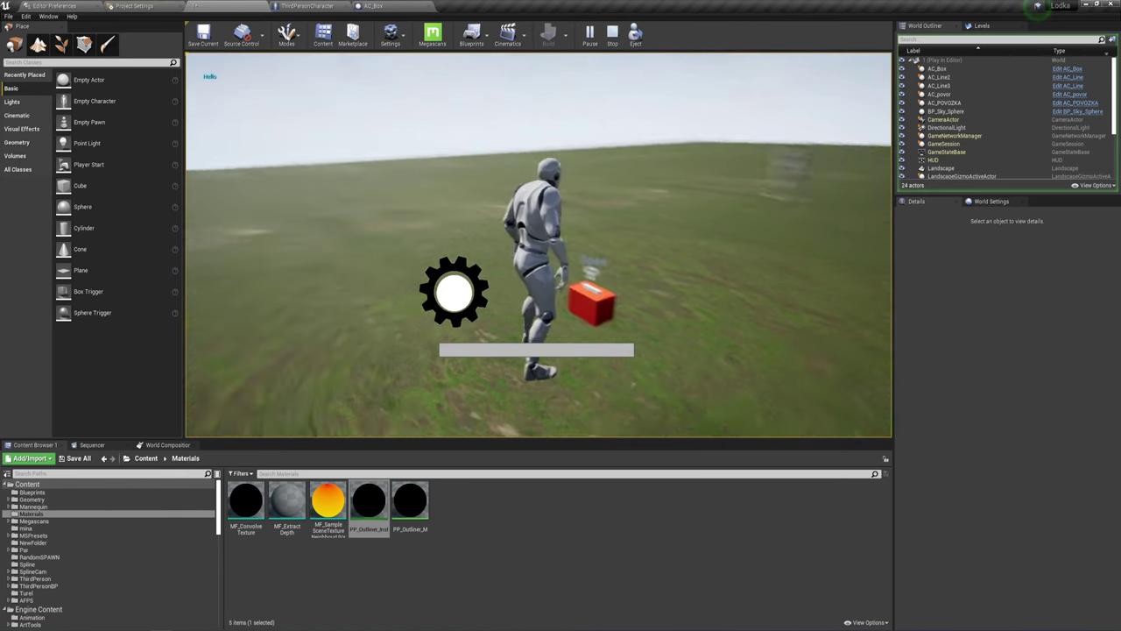
{"action": "key", "text": "Escape"}
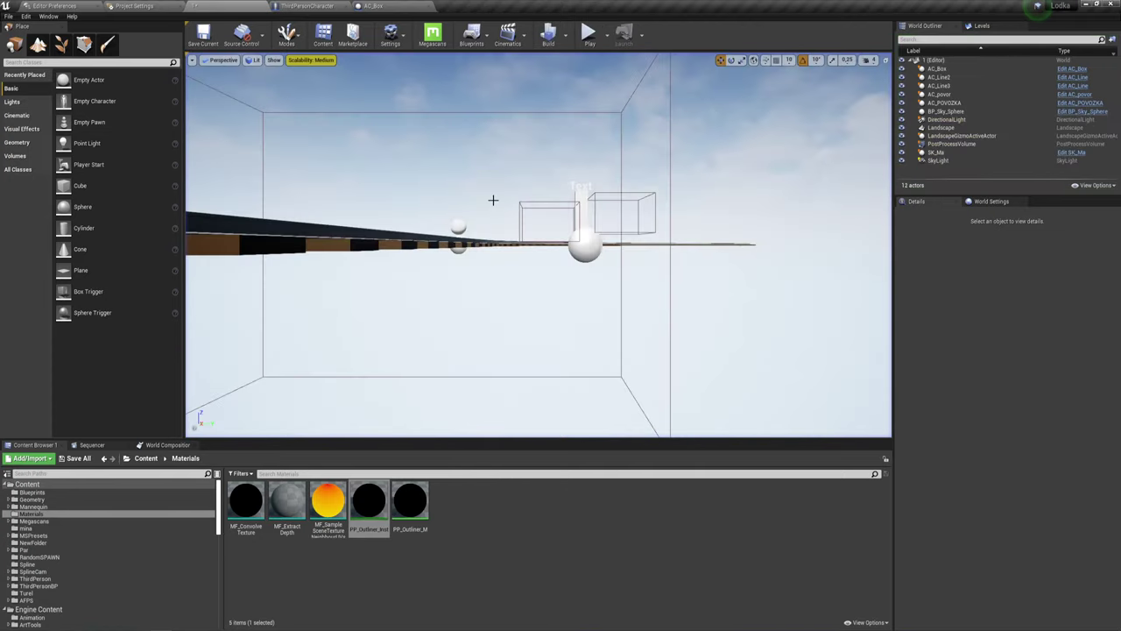
{"action": "right_click_drag", "start_coordinate": [539, 263], "coordinate": [538, 245]}
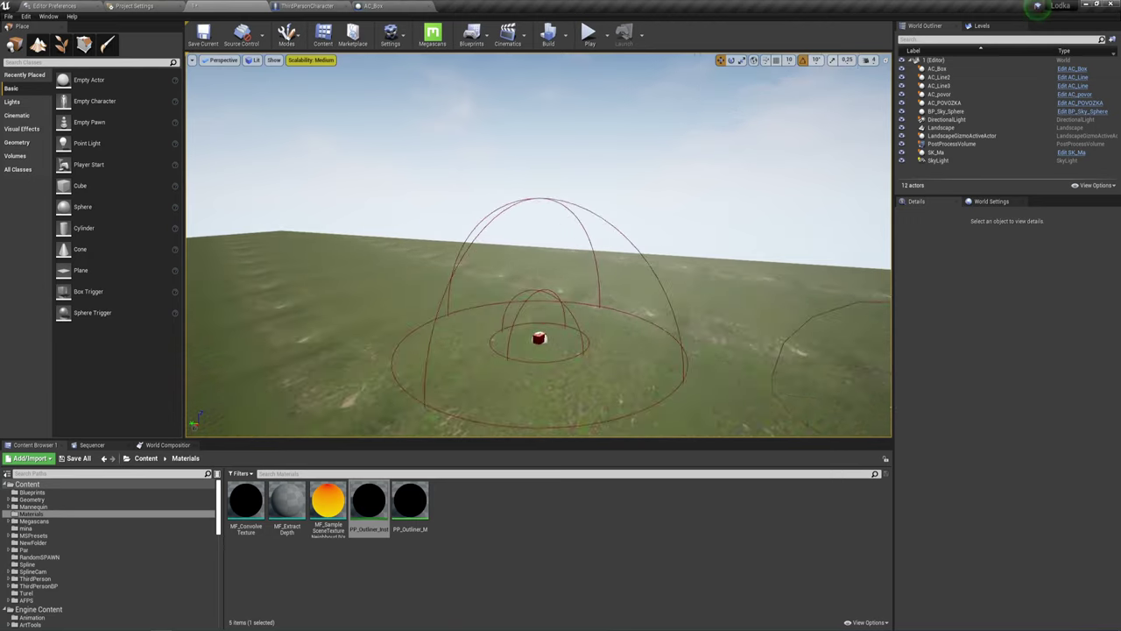
{"action": "right_click_drag", "start_coordinate": [555, 320], "coordinate": [554, 321]}
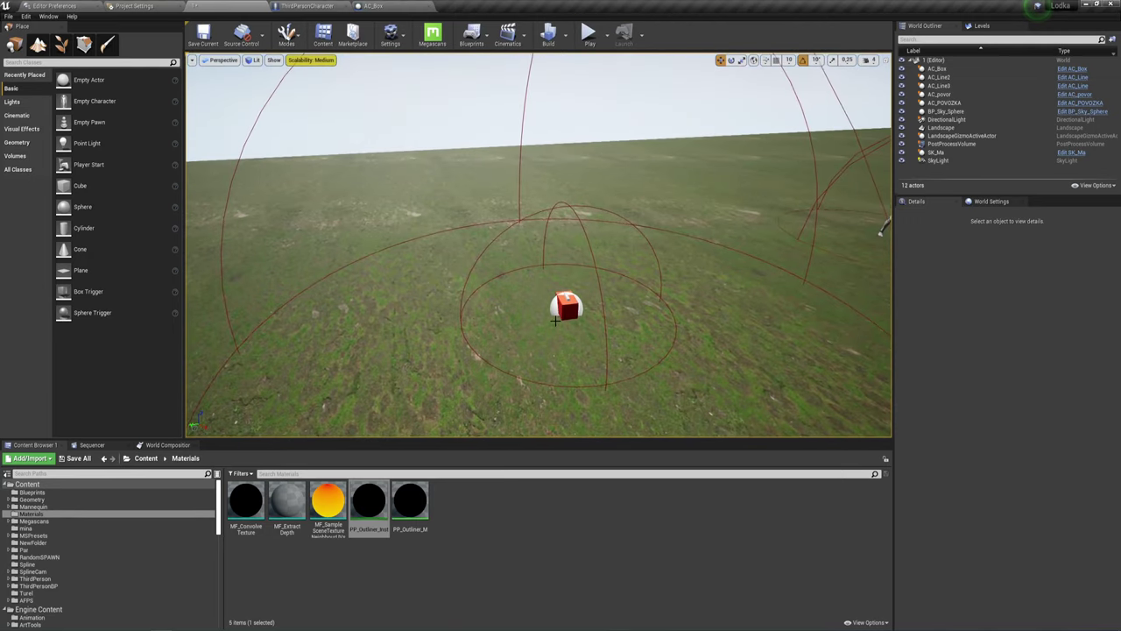
Frame the Sphere in AC_Box, then zoom the Event Graph onto the Plane's Set Visibility nodes
{"action": "left_click", "coordinate": [377, 7]}
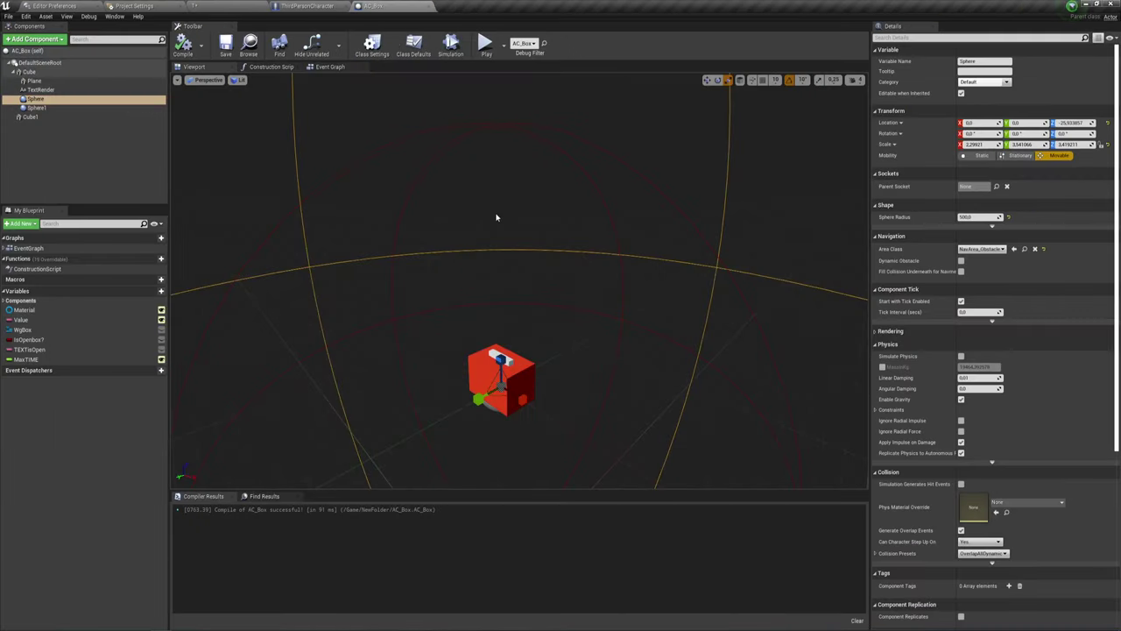
{"action": "key", "text": "f"}
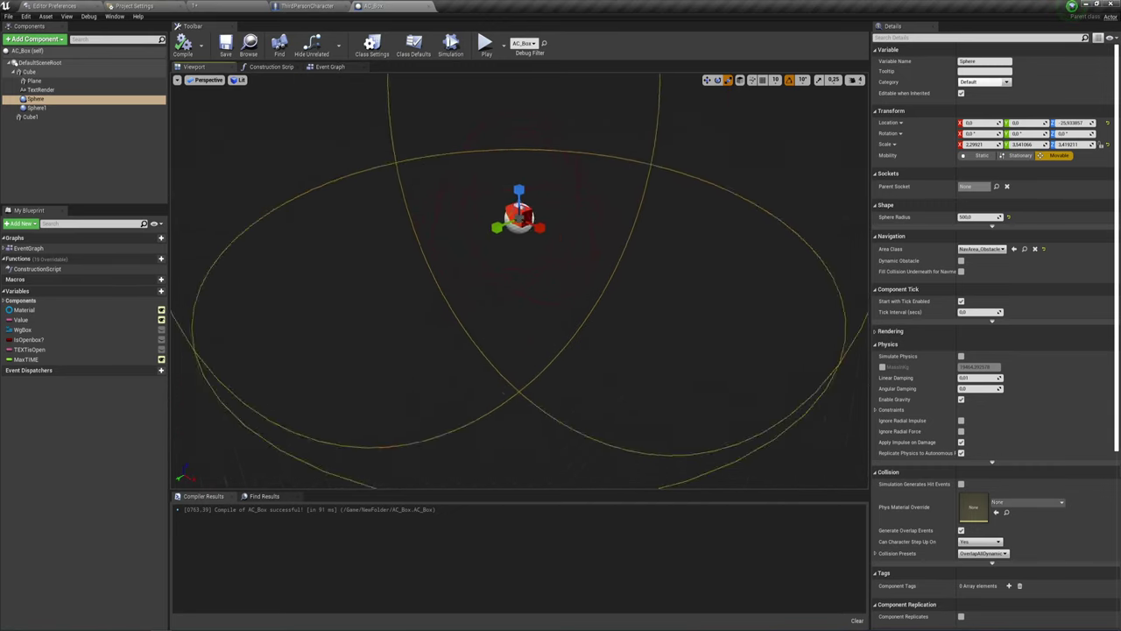
{"action": "left_click", "coordinate": [333, 68]}
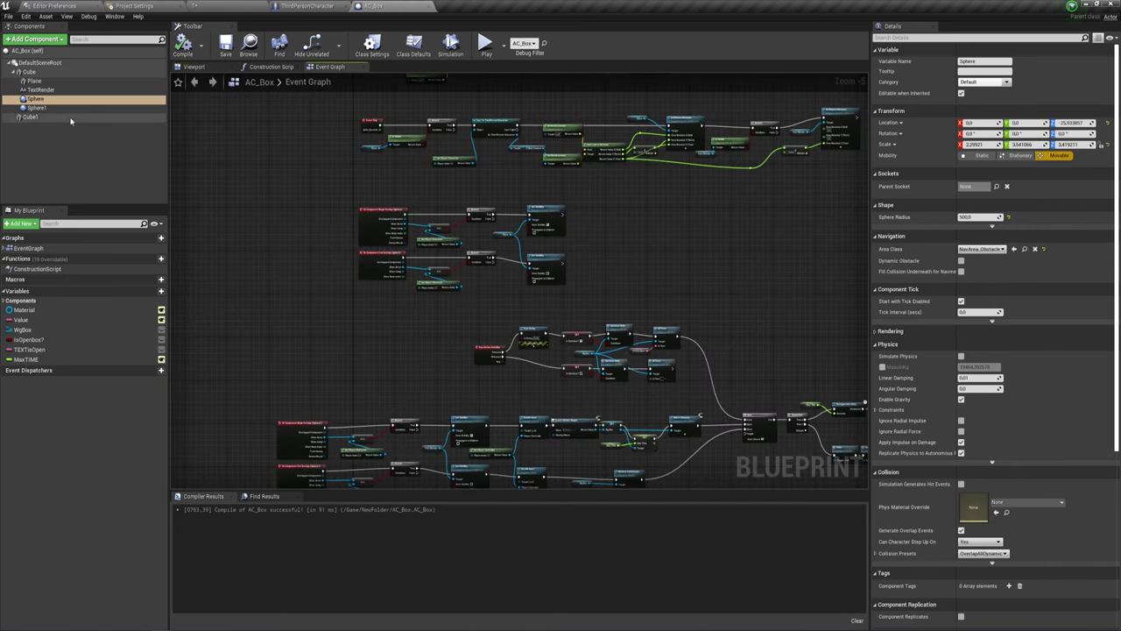
{"action": "left_click", "coordinate": [194, 67]}
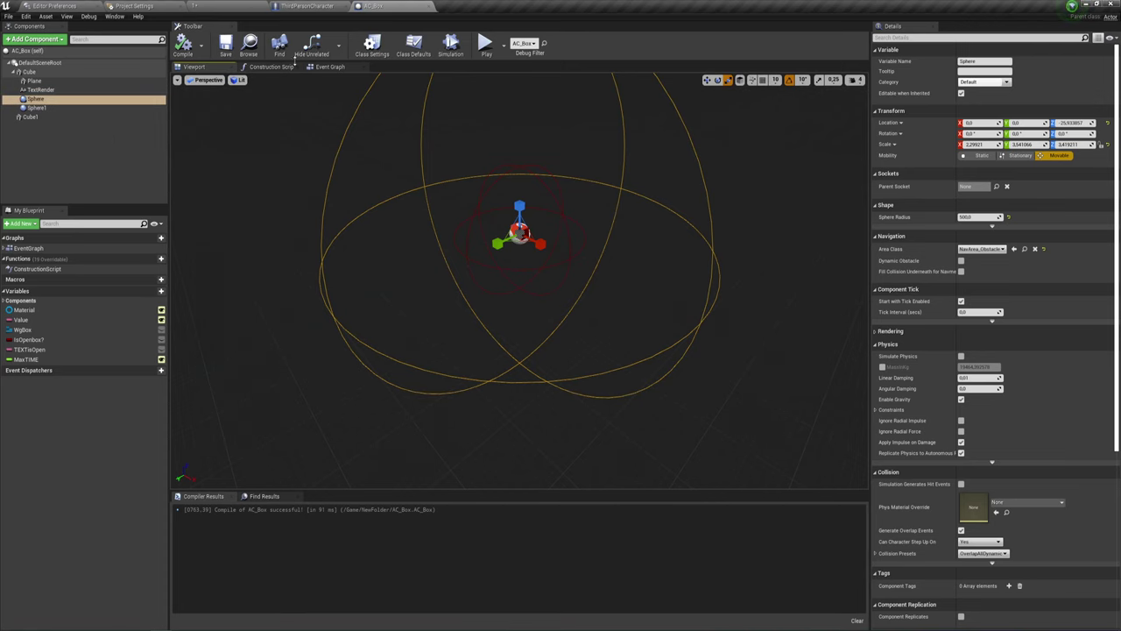
{"action": "left_click", "coordinate": [329, 68]}
{"action": "scroll", "coordinate": [424, 254], "scroll_direction": "up", "scroll_amount": 5}
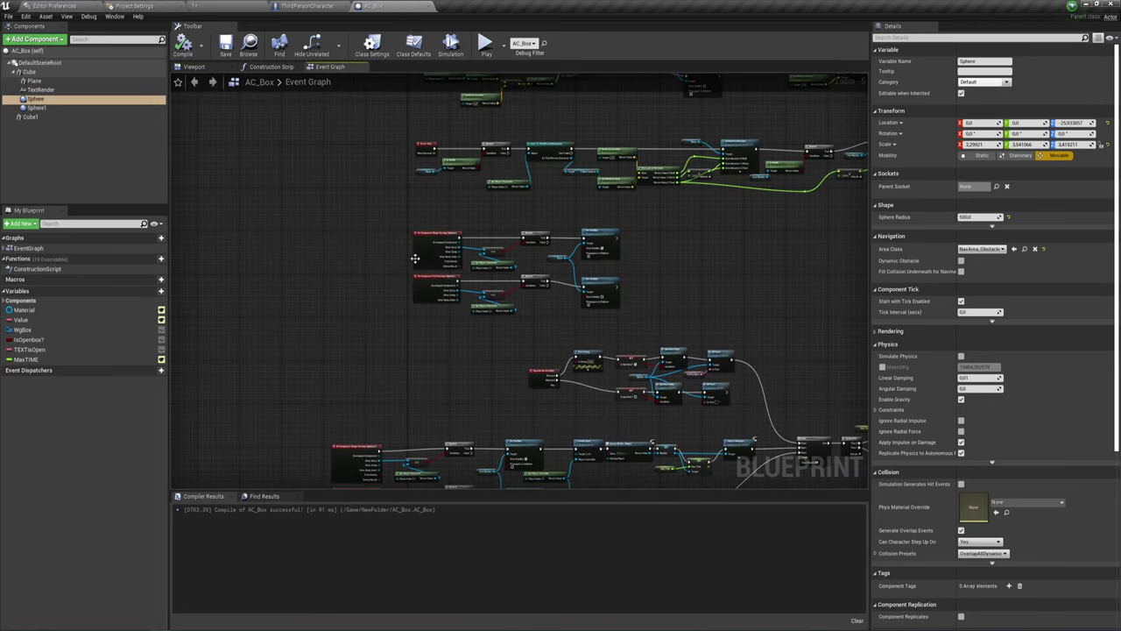
{"action": "scroll", "coordinate": [424, 254], "scroll_direction": "up", "scroll_amount": 2}
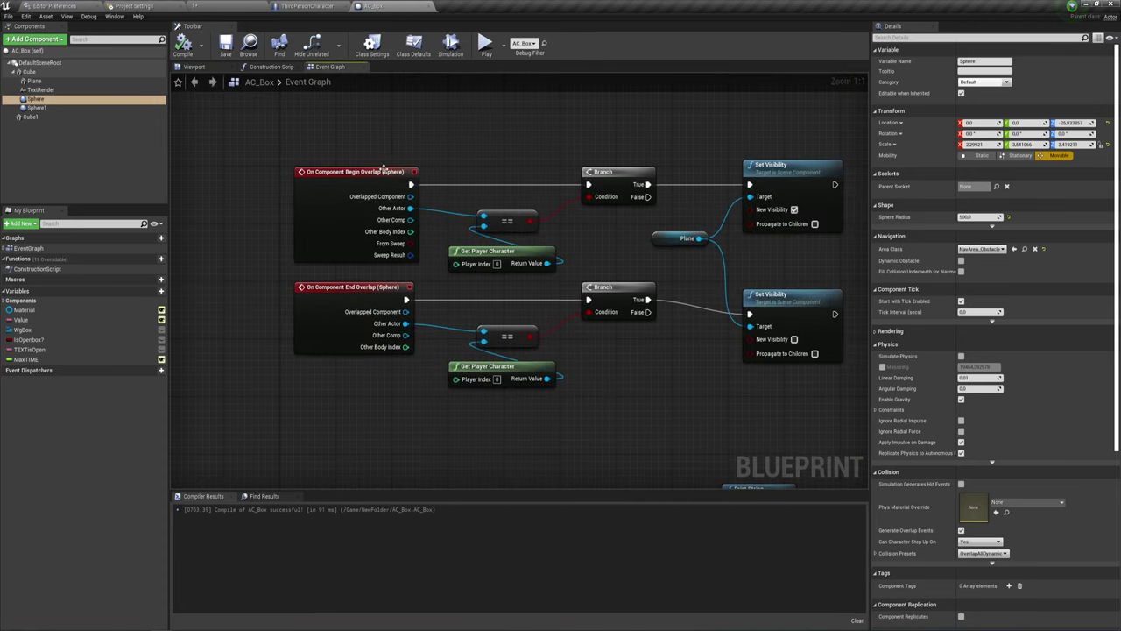
{"action": "right_click_drag", "start_coordinate": [520, 215], "coordinate": [447, 251]}
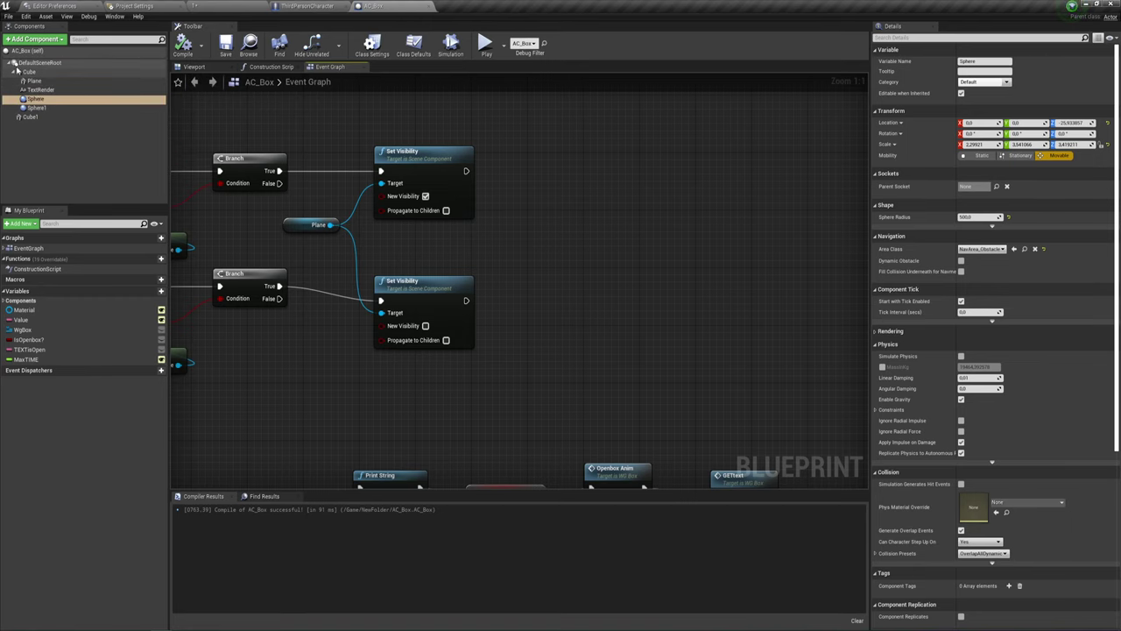
Select the Cube component and frame it in the viewport
{"action": "double_click", "coordinate": [20, 71]}
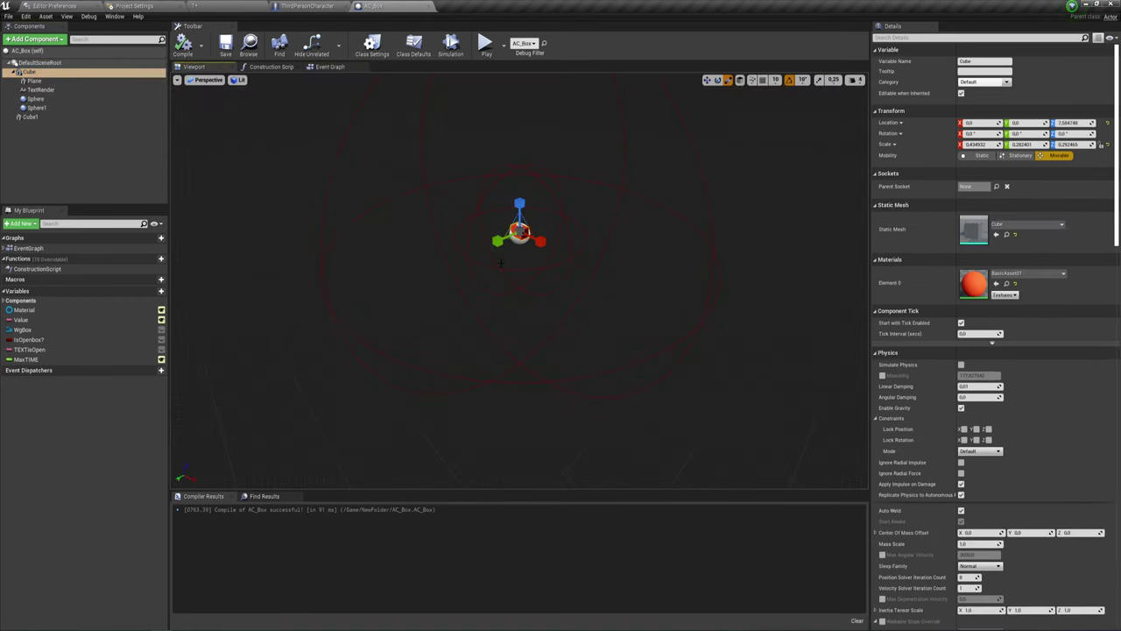
{"action": "left_click_drag", "start_coordinate": [501, 236], "coordinate": [547, 264]}
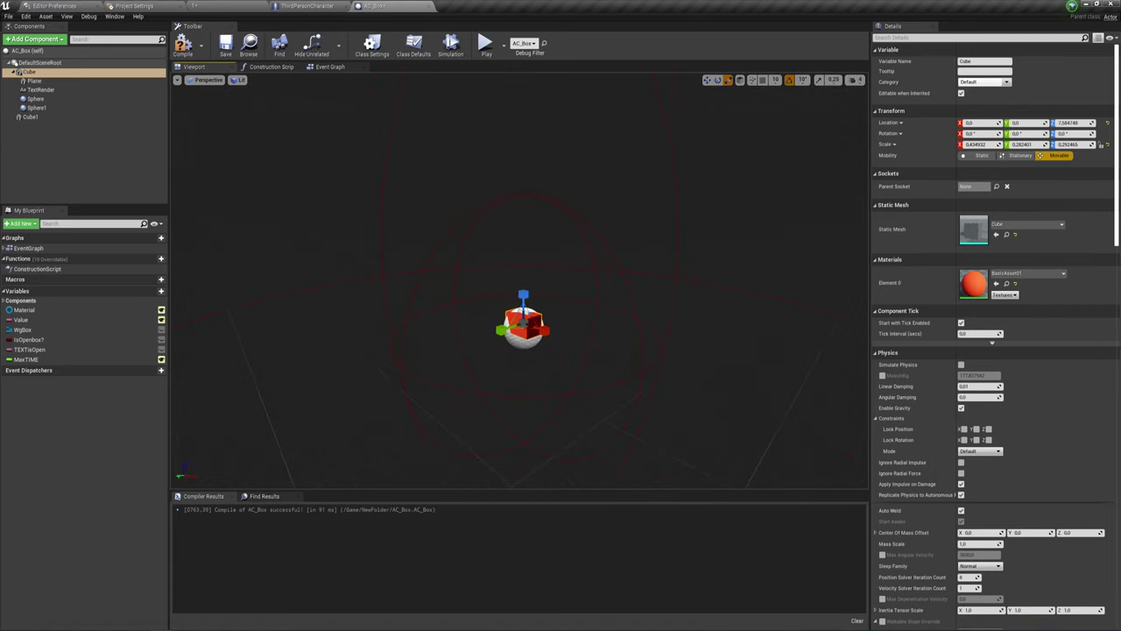
{"action": "key", "text": "f"}
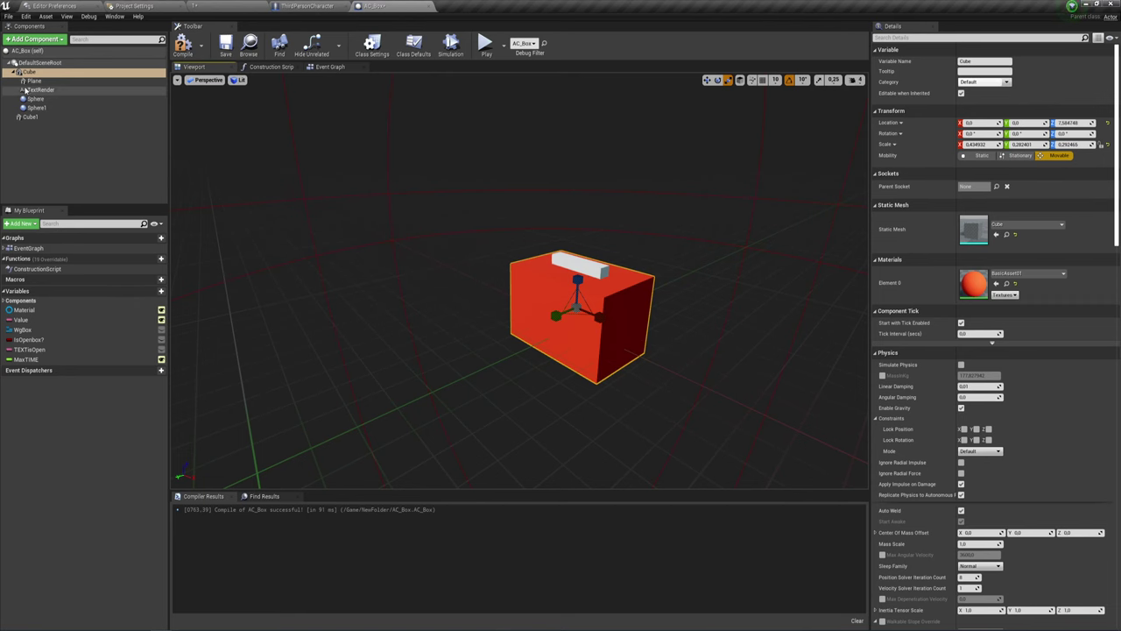
Add a Cube getter with a Set Render Custom Depth node, run after the Plane is shown
{"action": "left_click", "coordinate": [329, 66]}
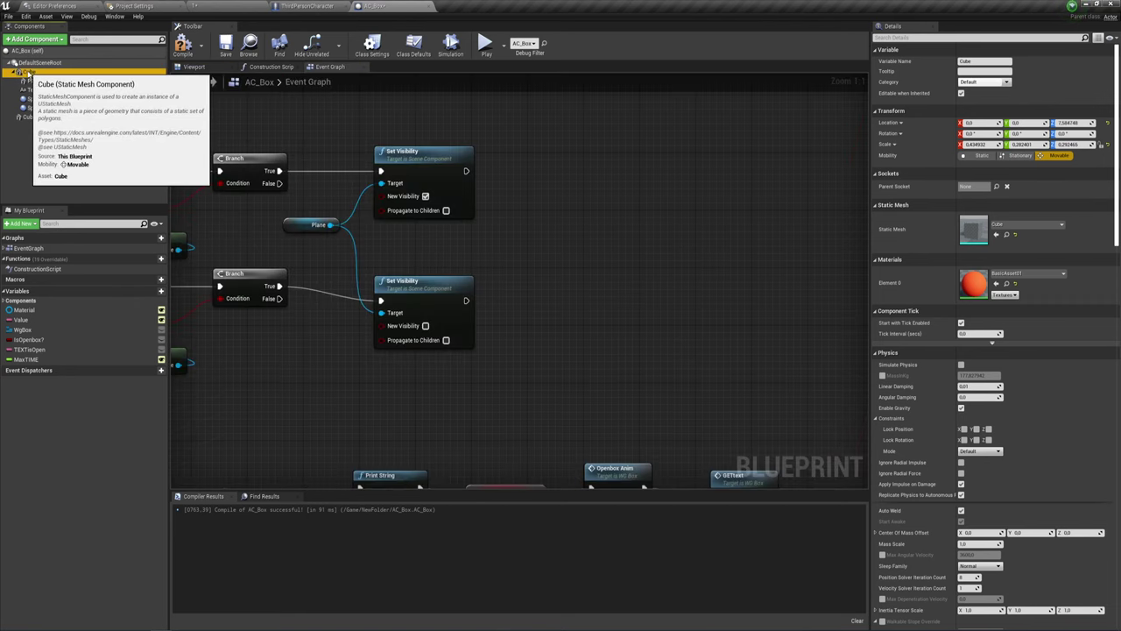
{"action": "left_click_drag", "start_coordinate": [30, 71], "coordinate": [473, 245]}
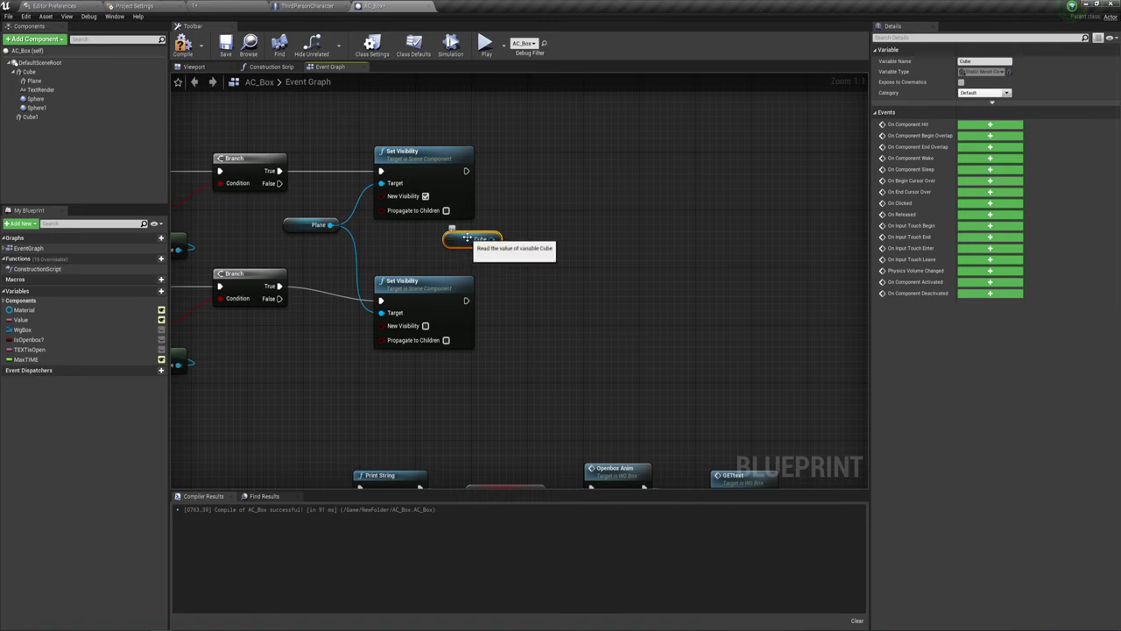
{"action": "mouse_move", "coordinate": [467, 239]}
{"action": "left_mouse_down"}
{"action": "mouse_move", "coordinate": [477, 245]}
{"action": "mouse_move", "coordinate": [517, 158]}
{"action": "mouse_move", "coordinate": [532, 154]}
{"action": "left_mouse_up"}
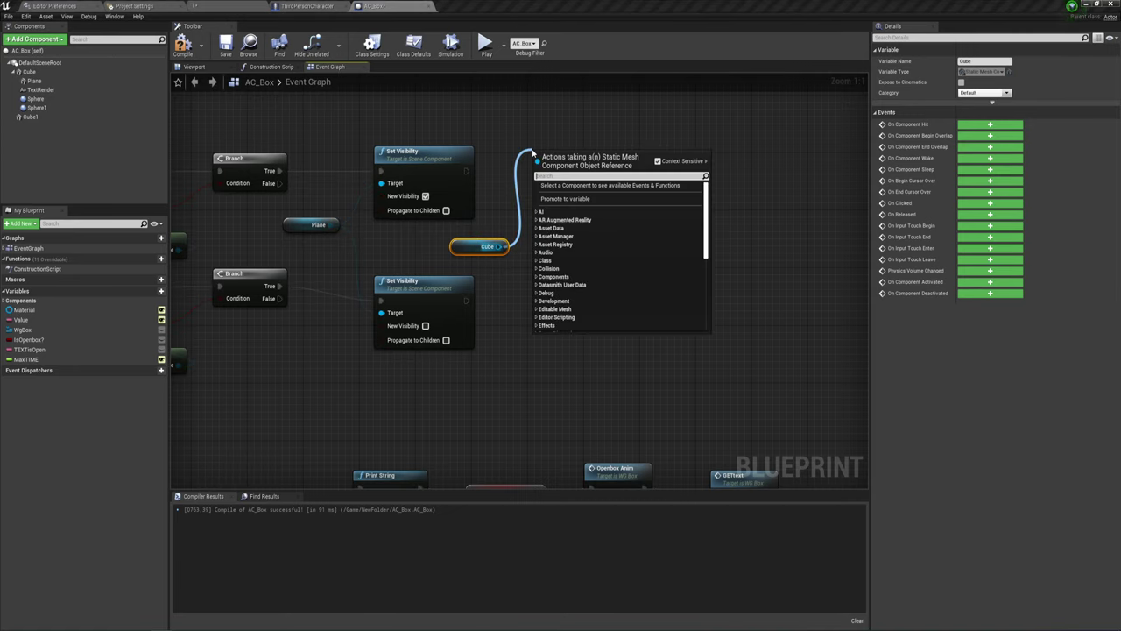
{"action": "type", "text": "set ren"}
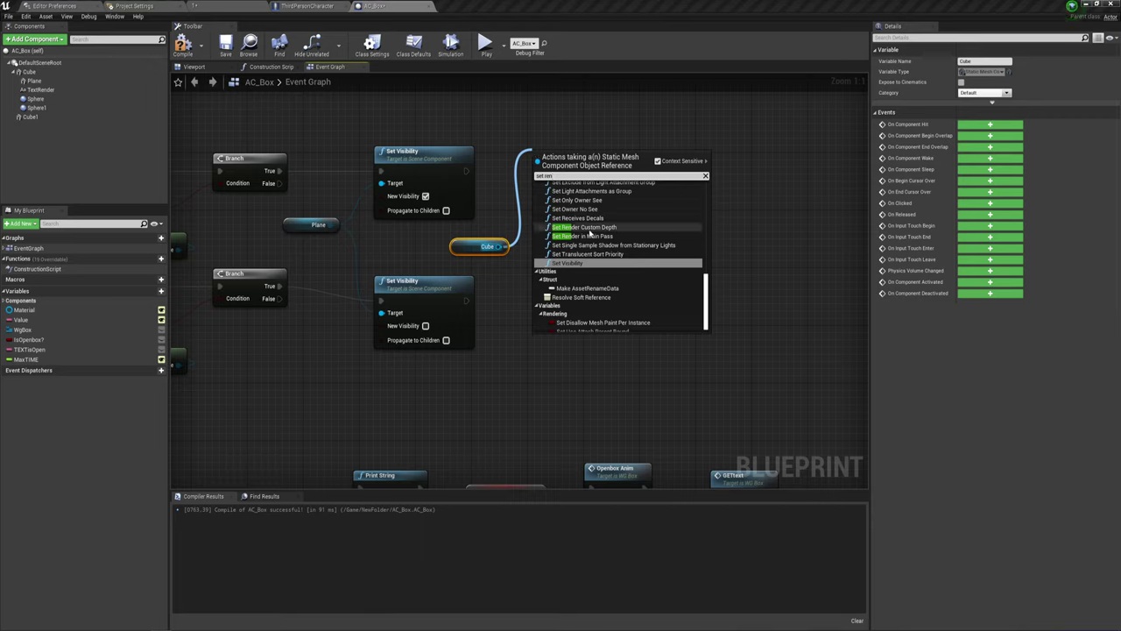
{"action": "left_click", "coordinate": [594, 228]}
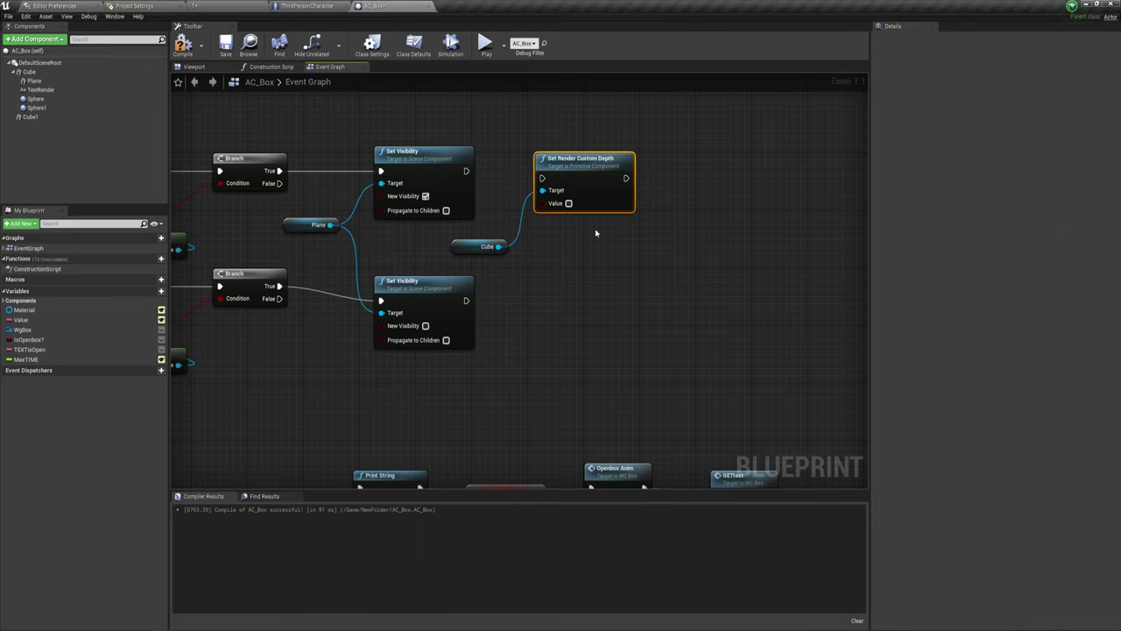
{"action": "left_click_drag", "start_coordinate": [543, 178], "coordinate": [465, 171]}
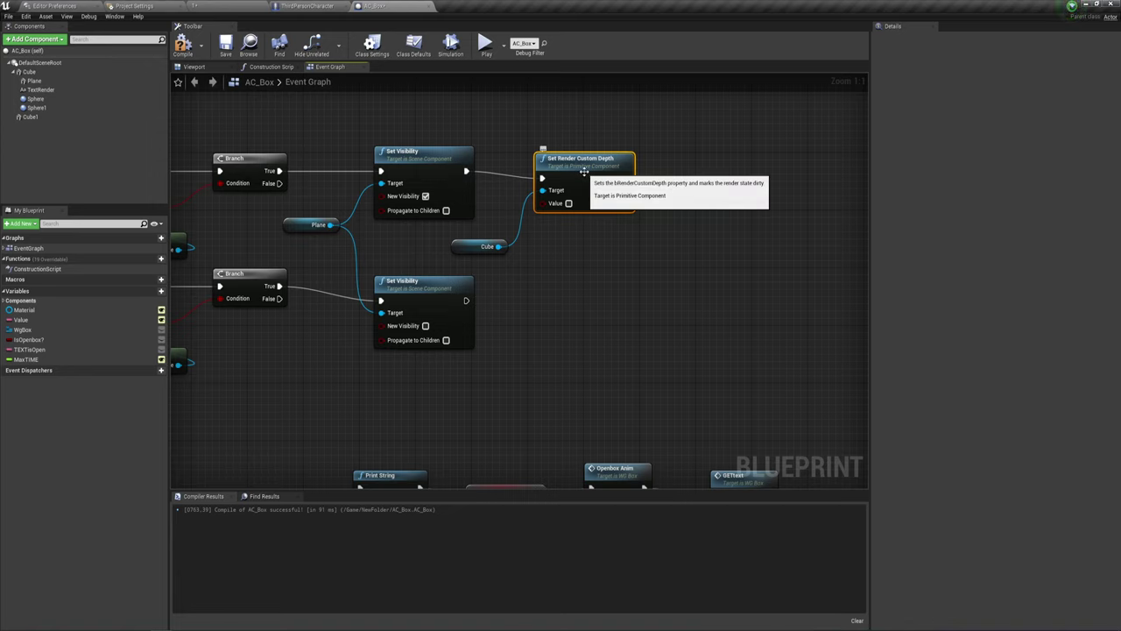
Duplicate the custom-depth node for the Plane-hidden branch, wire Cube into it, and align nodes
{"action": "key", "text": "ctrl+c"}
{"action": "key", "text": "ctrl+v"}
{"action": "left_click_drag", "start_coordinate": [535, 301], "coordinate": [502, 304]}
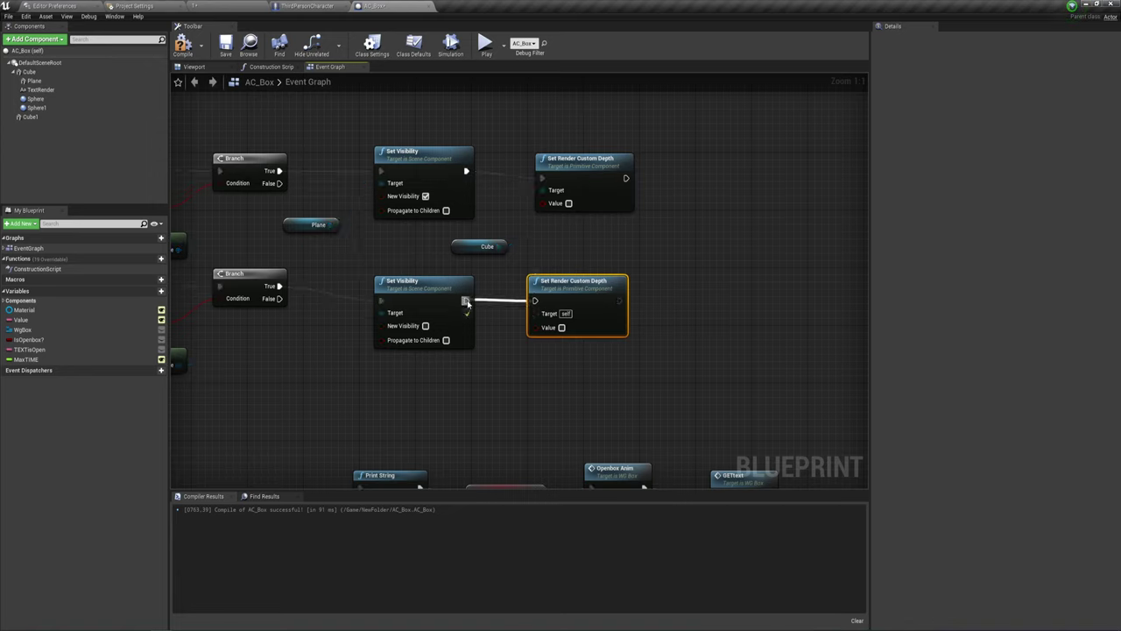
{"action": "right_click_drag", "start_coordinate": [343, 330], "coordinate": [608, 307]}
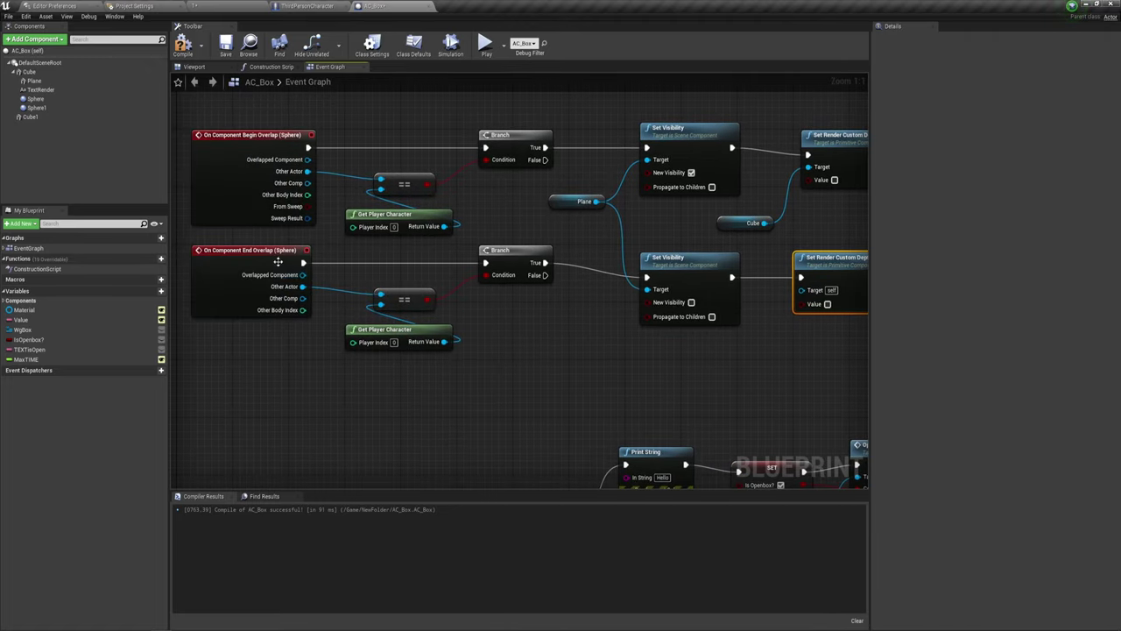
{"action": "right_click_drag", "start_coordinate": [573, 331], "coordinate": [289, 323]}
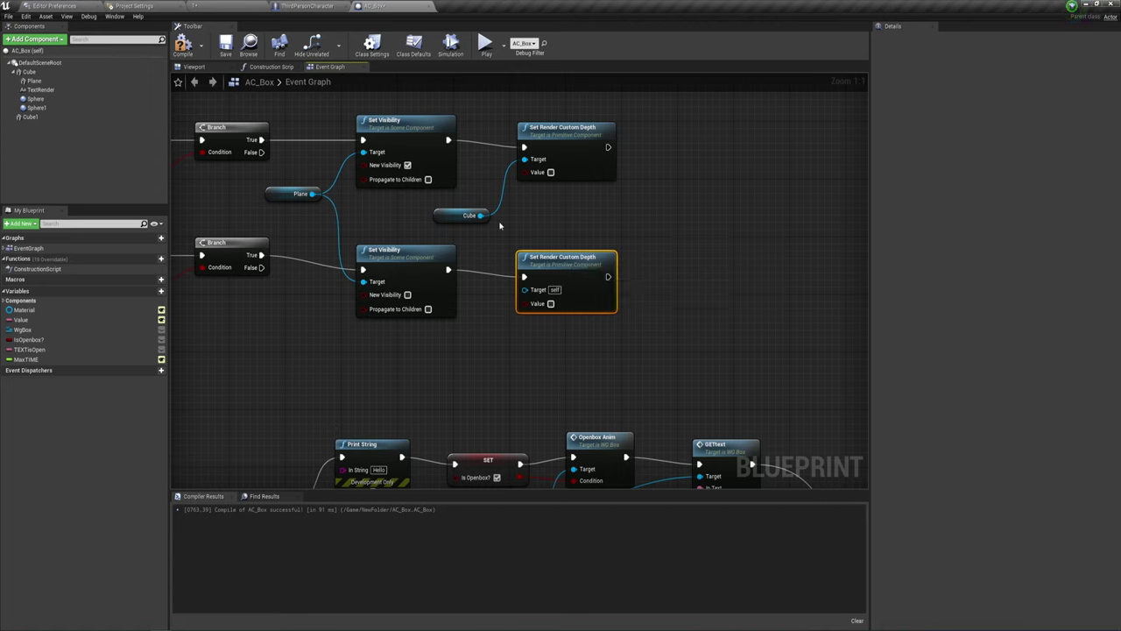
{"action": "left_click_drag", "start_coordinate": [480, 214], "coordinate": [524, 289]}
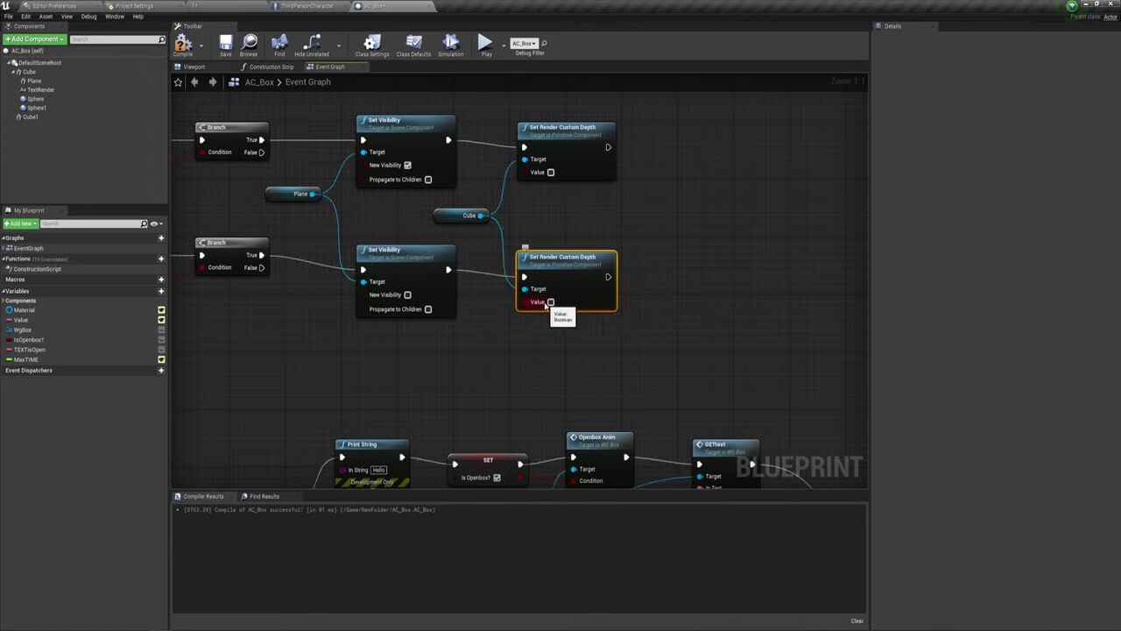
{"action": "left_click_drag", "start_coordinate": [538, 132], "coordinate": [539, 124]}
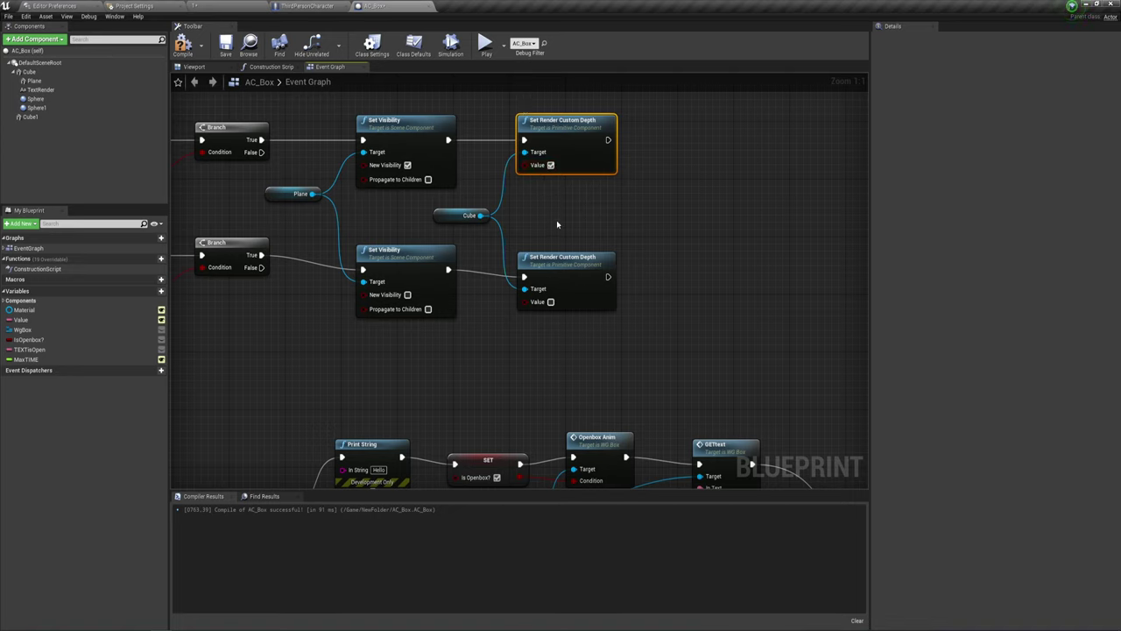
Compile the AC_Box blueprint and go back to the level view
{"action": "left_click", "coordinate": [181, 46]}
{"action": "left_click", "coordinate": [206, 6]}
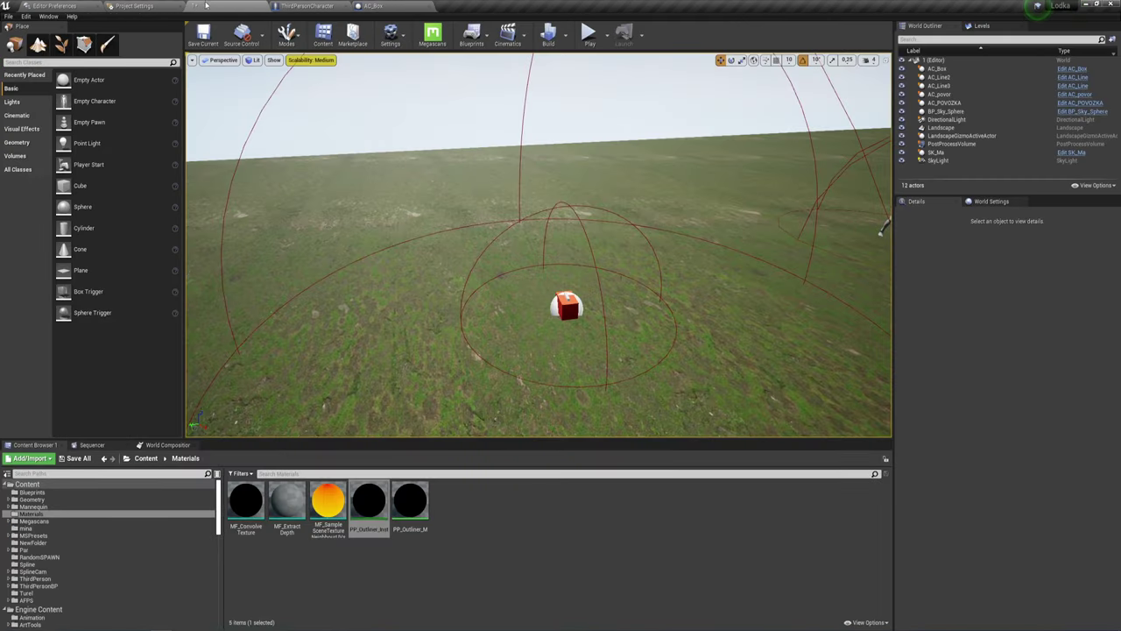
{"action": "right_click_drag", "start_coordinate": [471, 267], "coordinate": [549, 139]}
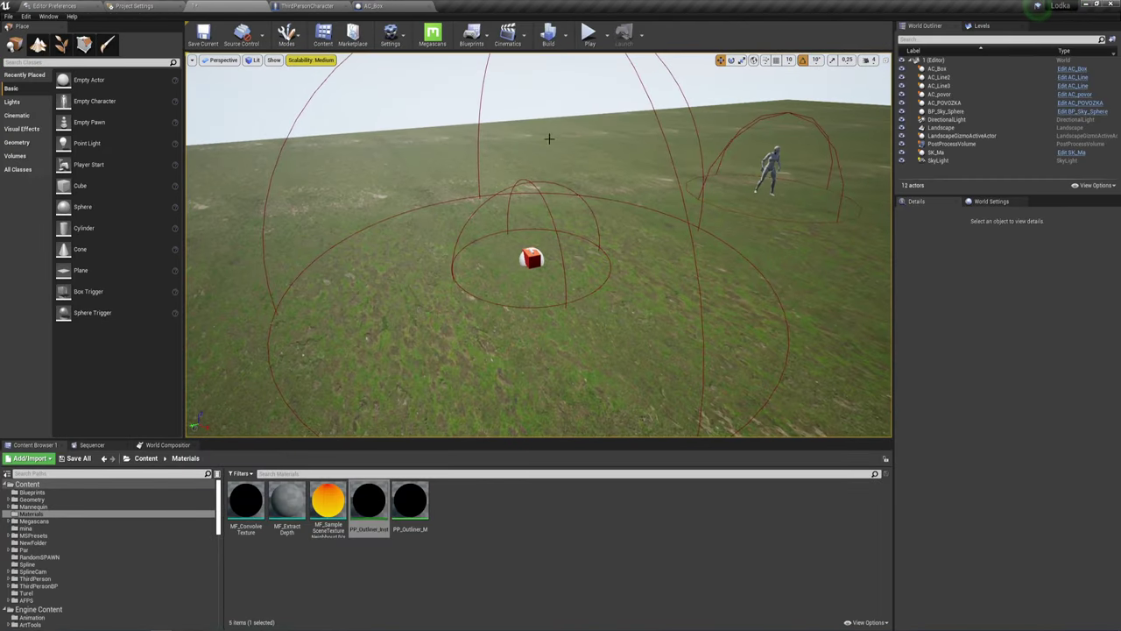
Play-test, running the character to the red cube to see its outline, then stop
{"action": "left_click", "coordinate": [589, 35]}
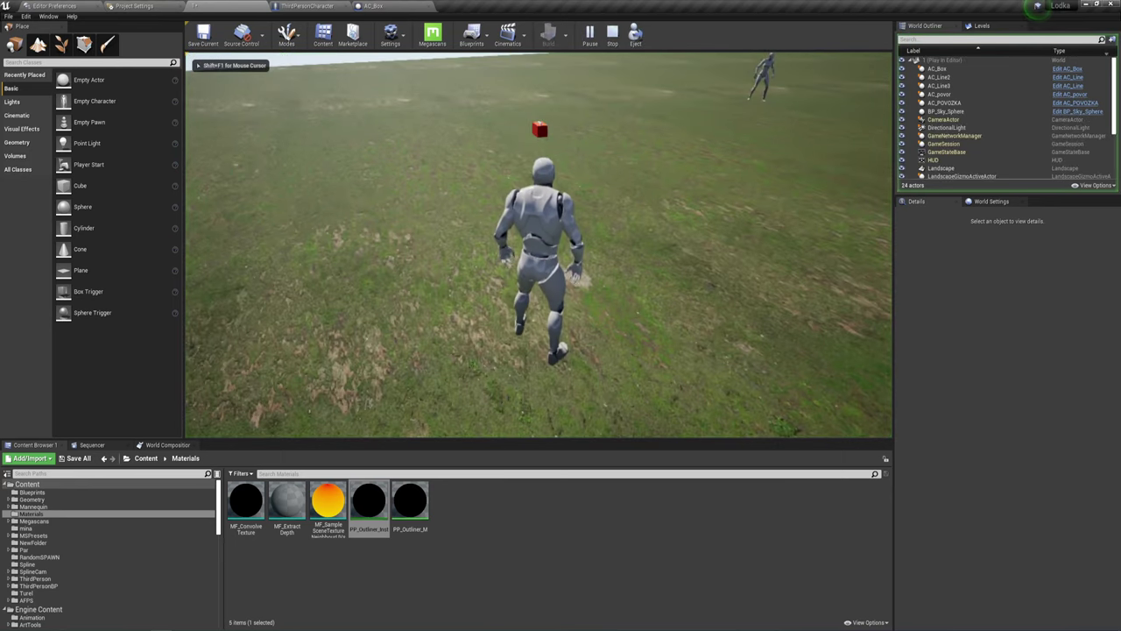
{"action": "key", "text": "w"}
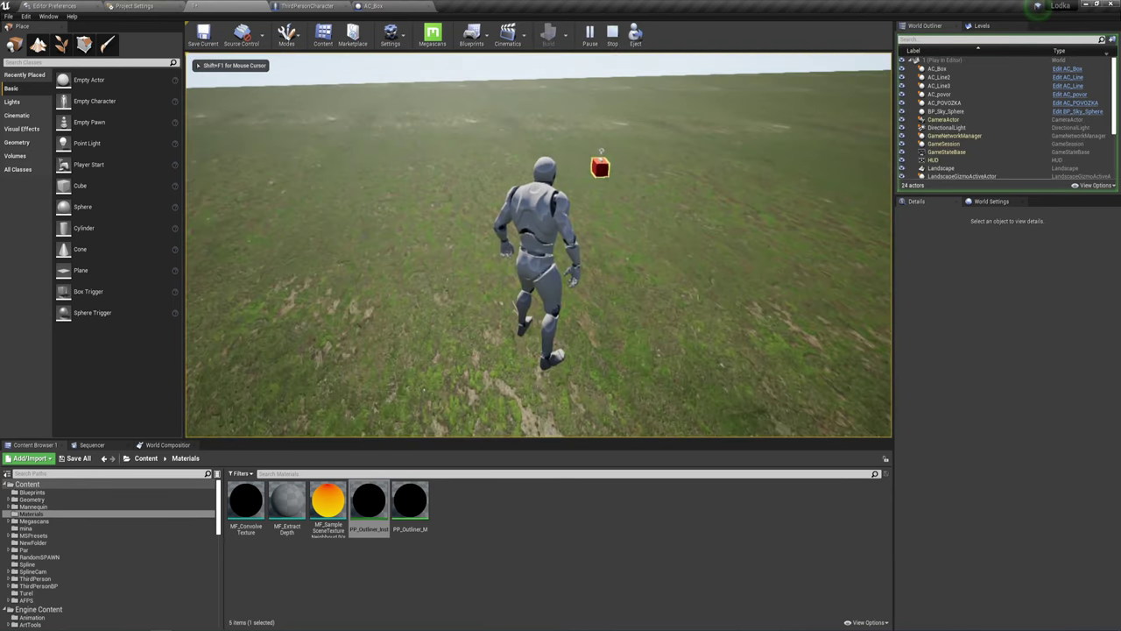
{"action": "key", "text": "d"}
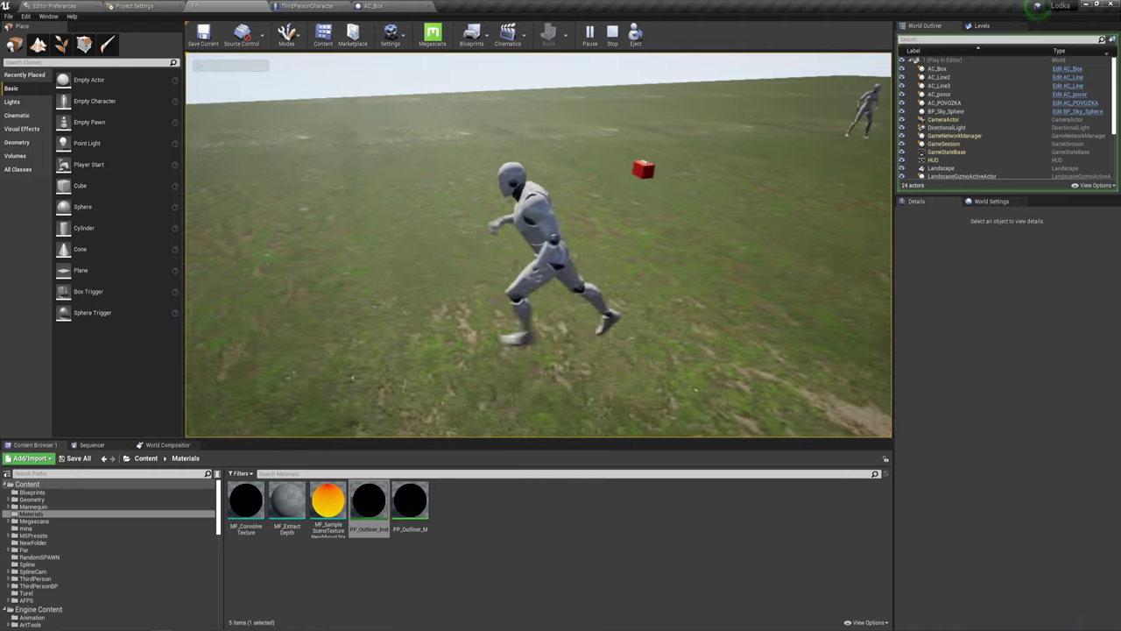
{"action": "key", "text": "w"}
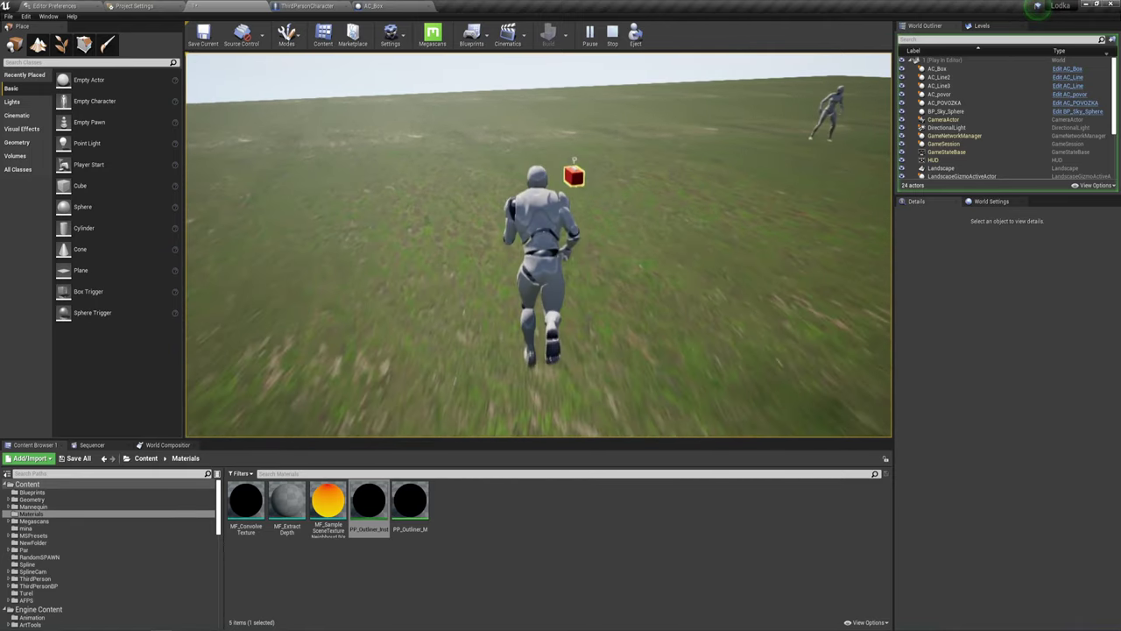
{"action": "key", "text": "e"}
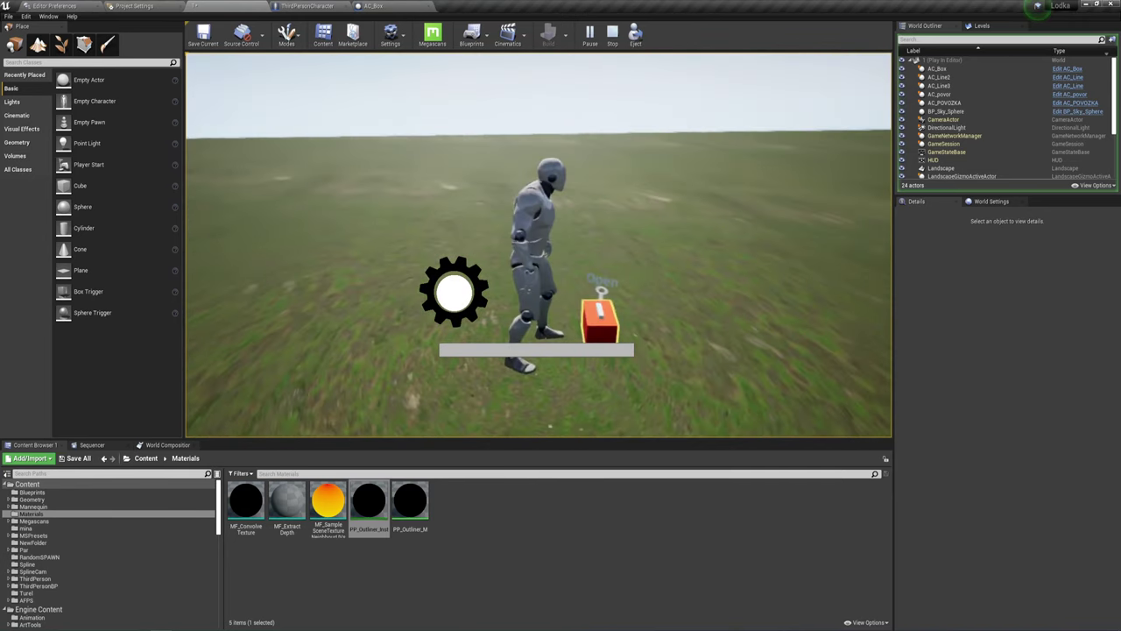
{"action": "key", "text": "d"}
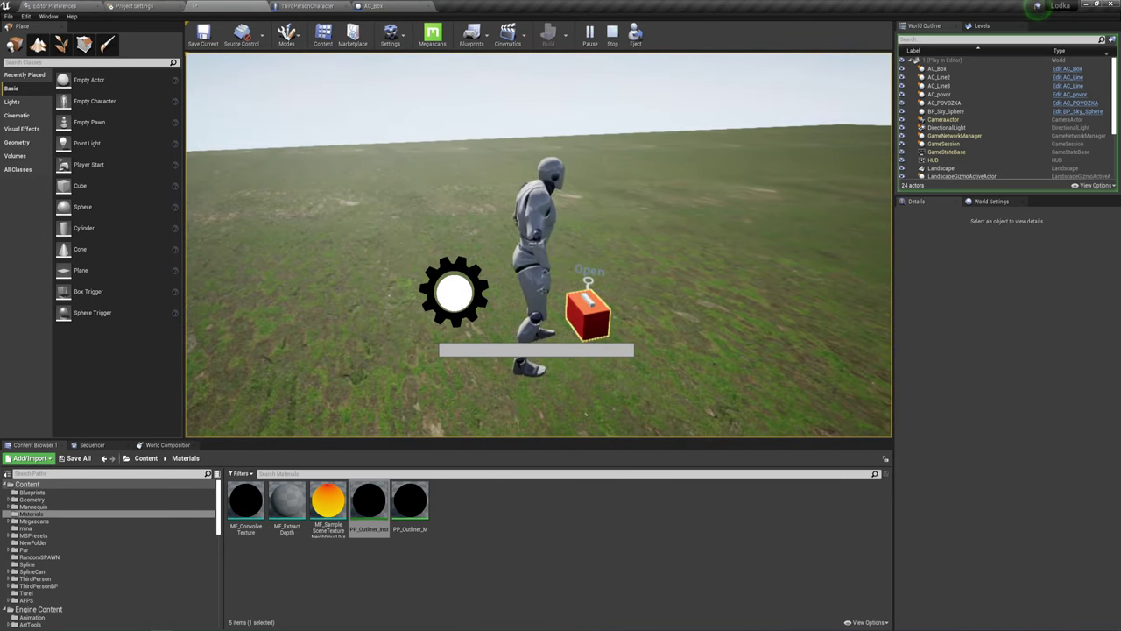
{"action": "key", "text": "s"}
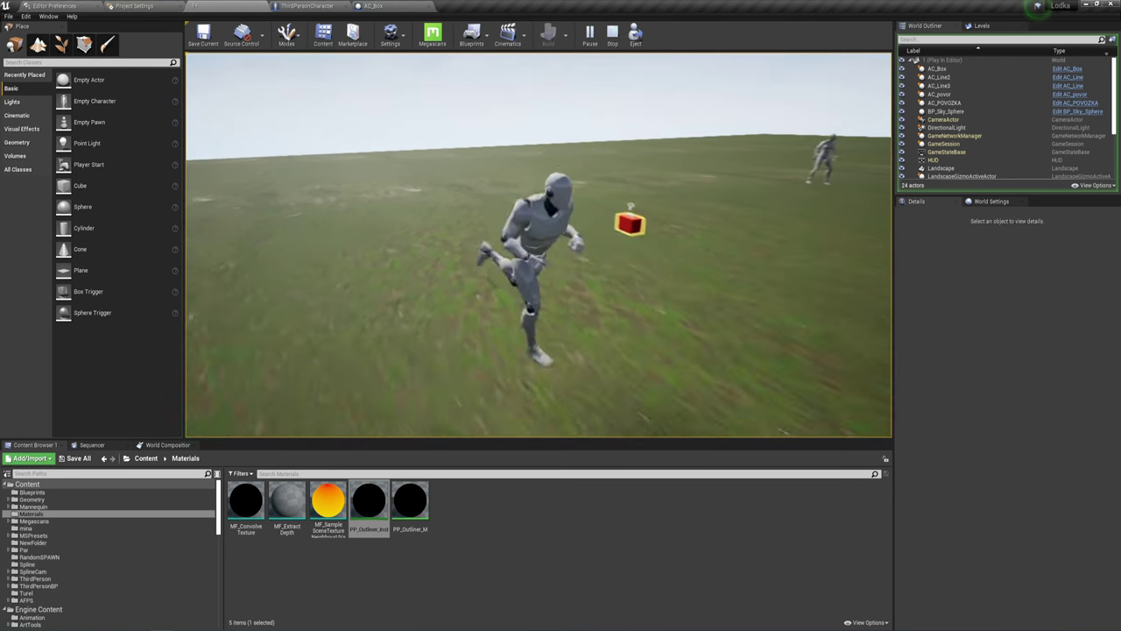
{"action": "key", "text": "Escape"}
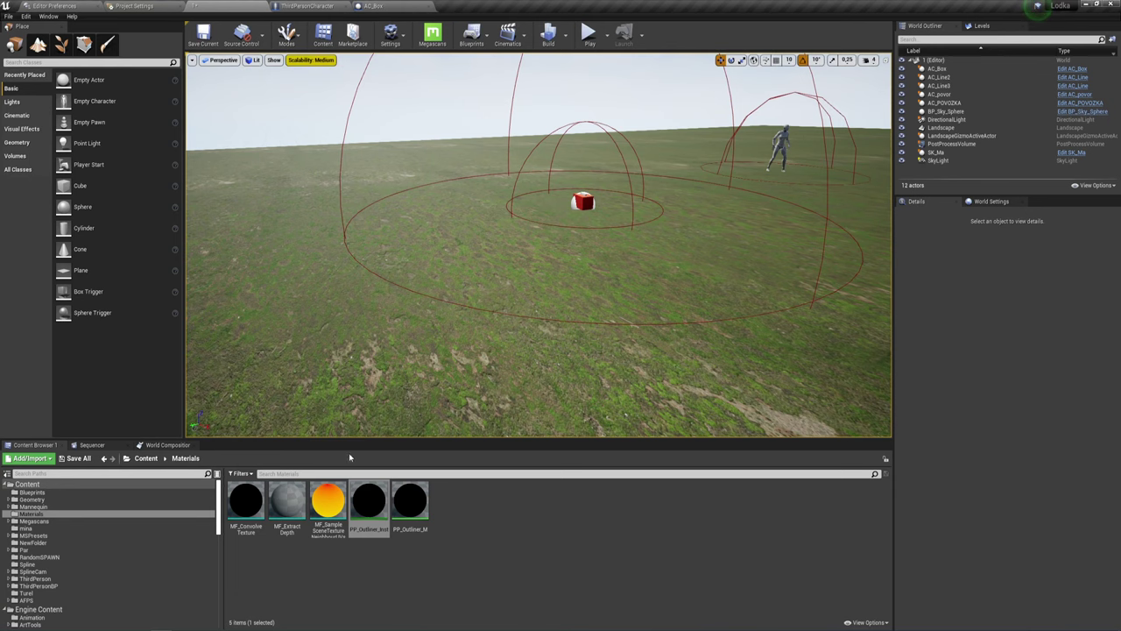
Set PP_Outliner_Inst's OutlineColor to blue (R 0, G 0.012961, B 1) and save the instance
{"action": "double_click", "coordinate": [382, 495]}
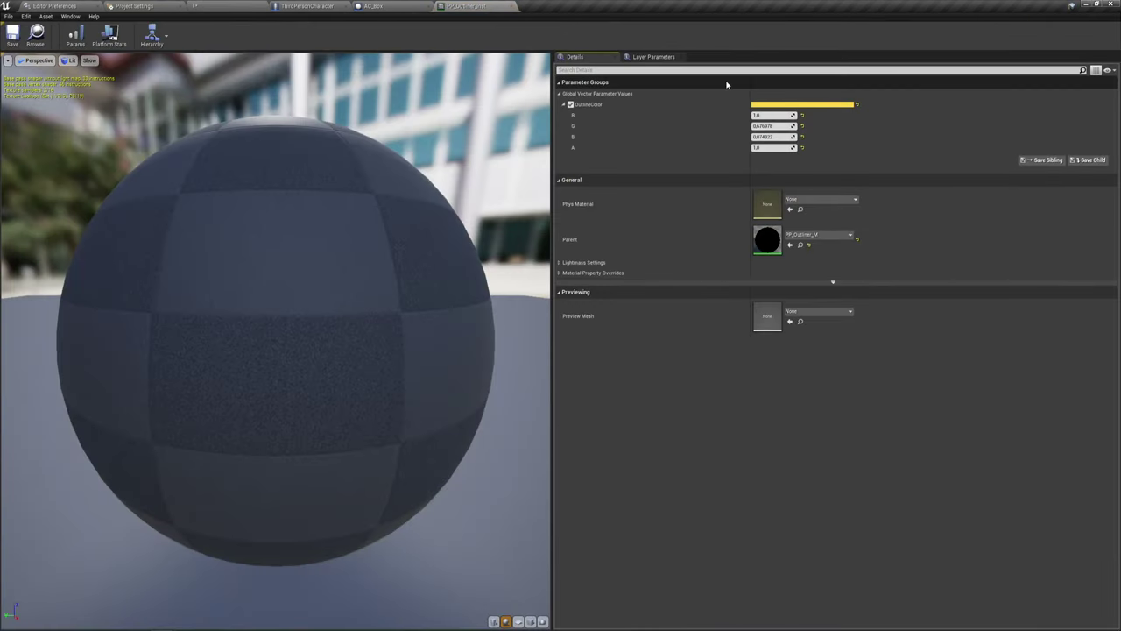
{"action": "left_click", "coordinate": [790, 106]}
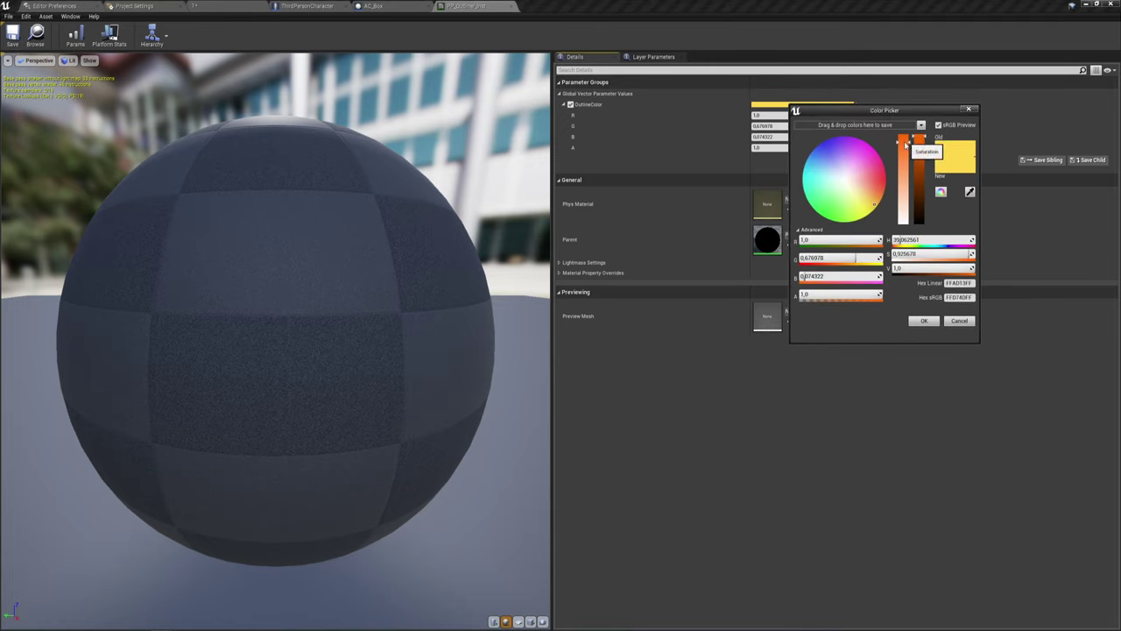
{"action": "left_click", "coordinate": [823, 142]}
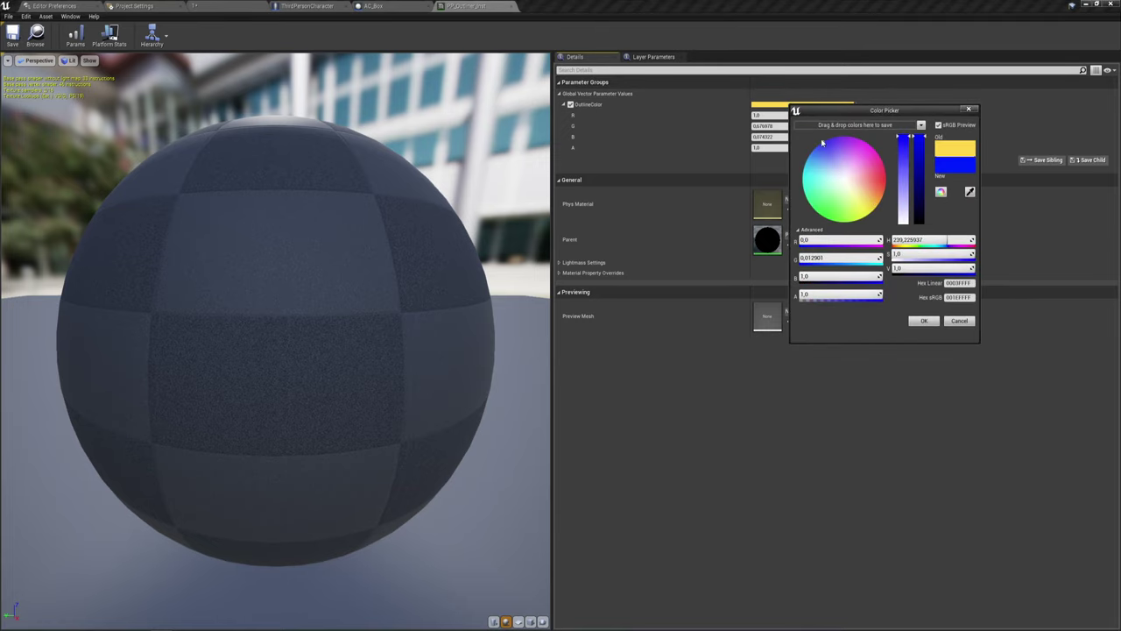
{"action": "left_click", "coordinate": [923, 321]}
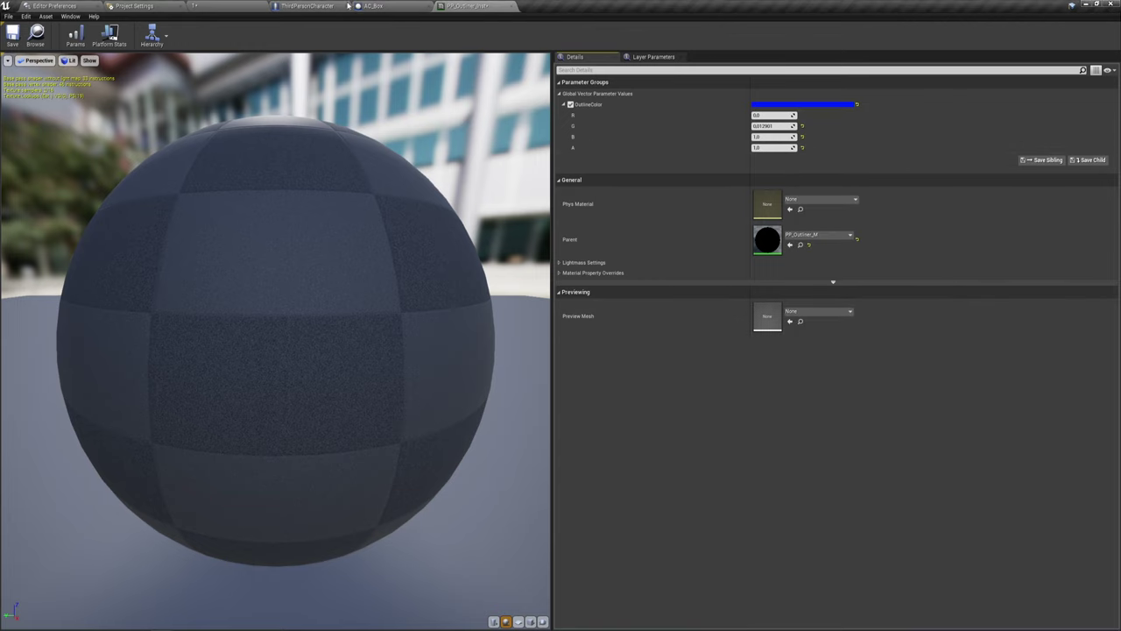
{"action": "left_click", "coordinate": [12, 35]}
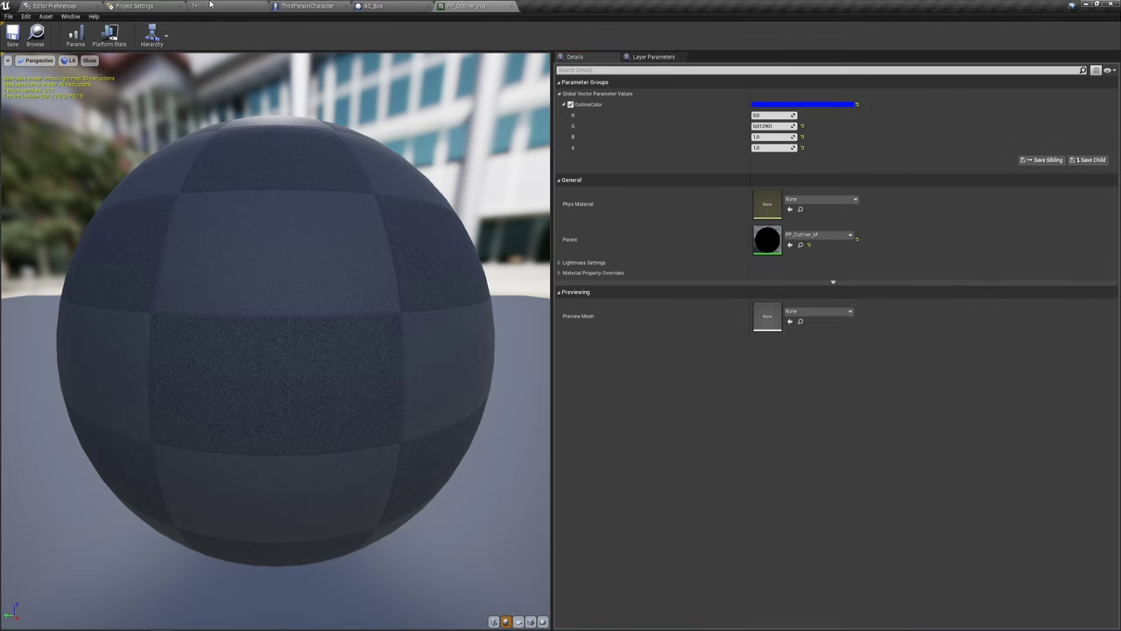
{"action": "left_click", "coordinate": [210, 5]}
Play-test by running to the red box to check its blue outline, then stop
{"action": "left_click", "coordinate": [588, 35]}
{"action": "key", "text": "w"}
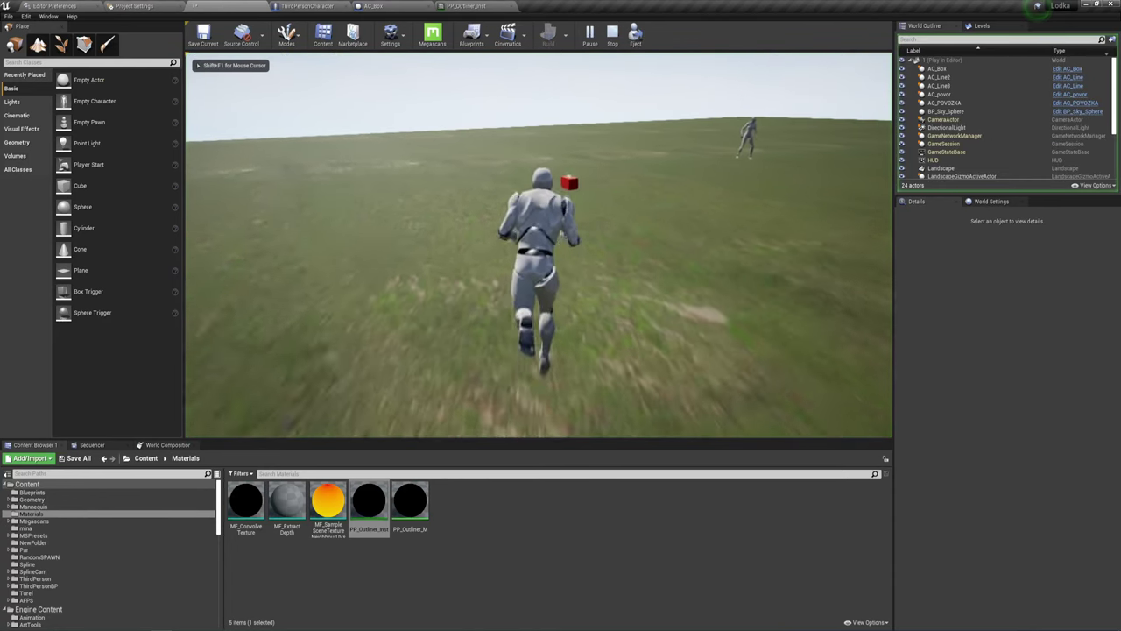
{"action": "key", "text": "w"}
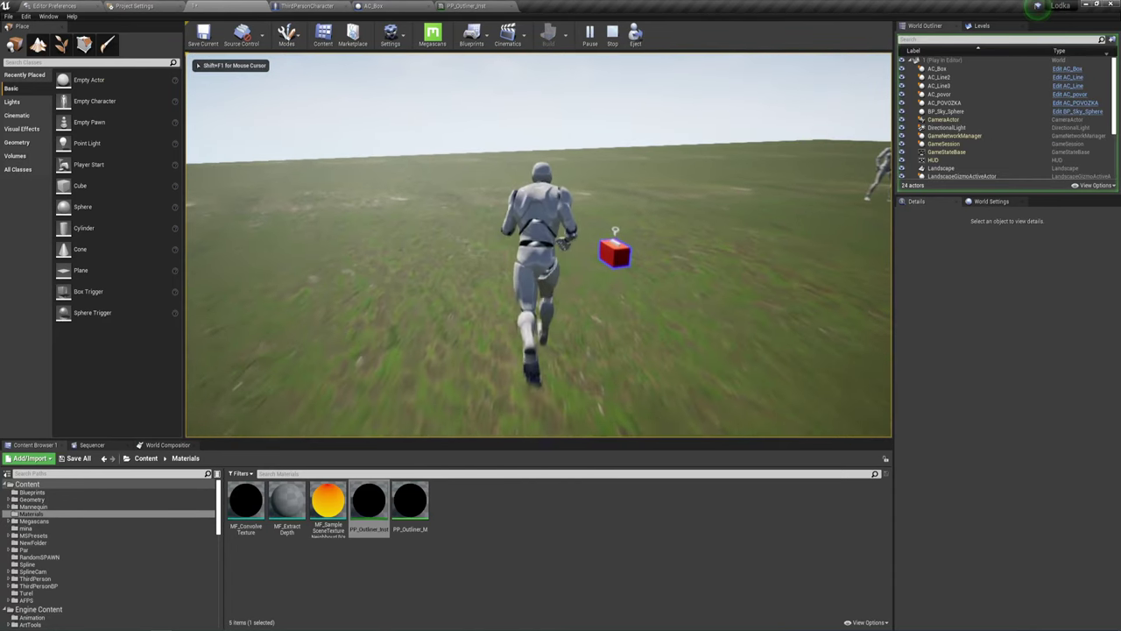
{"action": "key", "text": "e"}
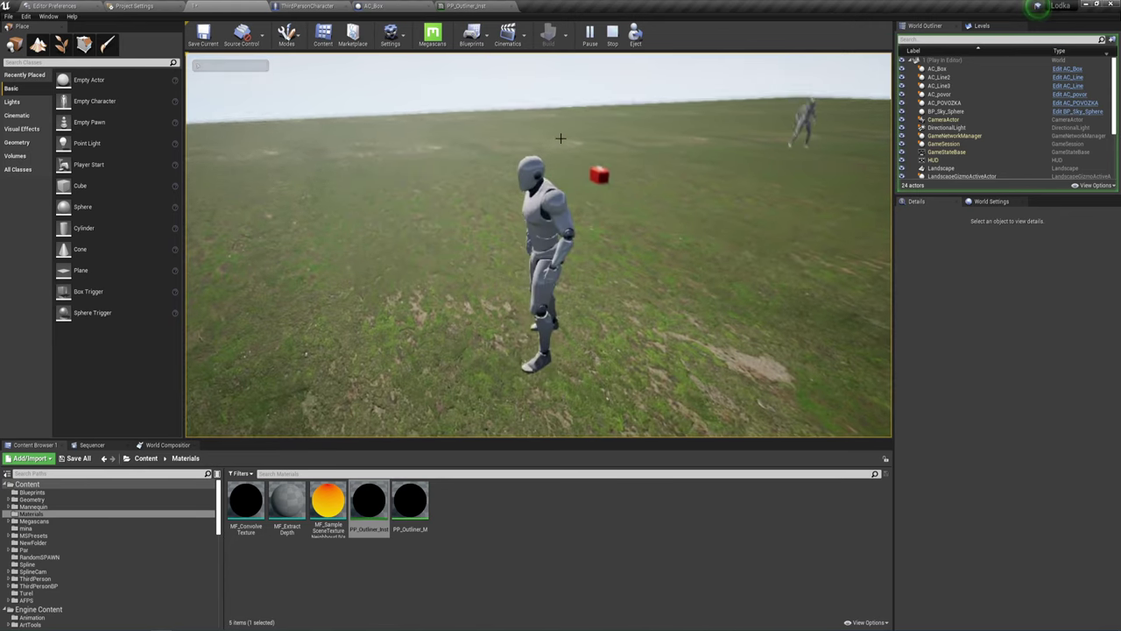
{"action": "key", "text": "Escape"}
Cycle through the PP_Outliner_Inst and AC_Box tabs back to the level editor
{"action": "left_click", "coordinate": [465, 6]}
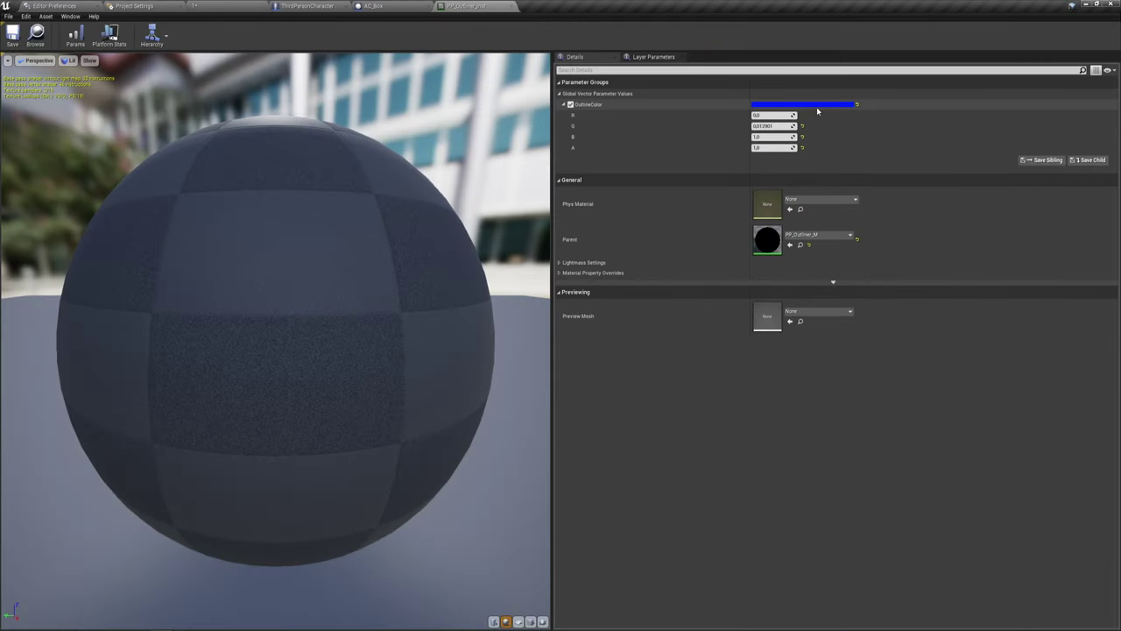
{"action": "left_click", "coordinate": [372, 5]}
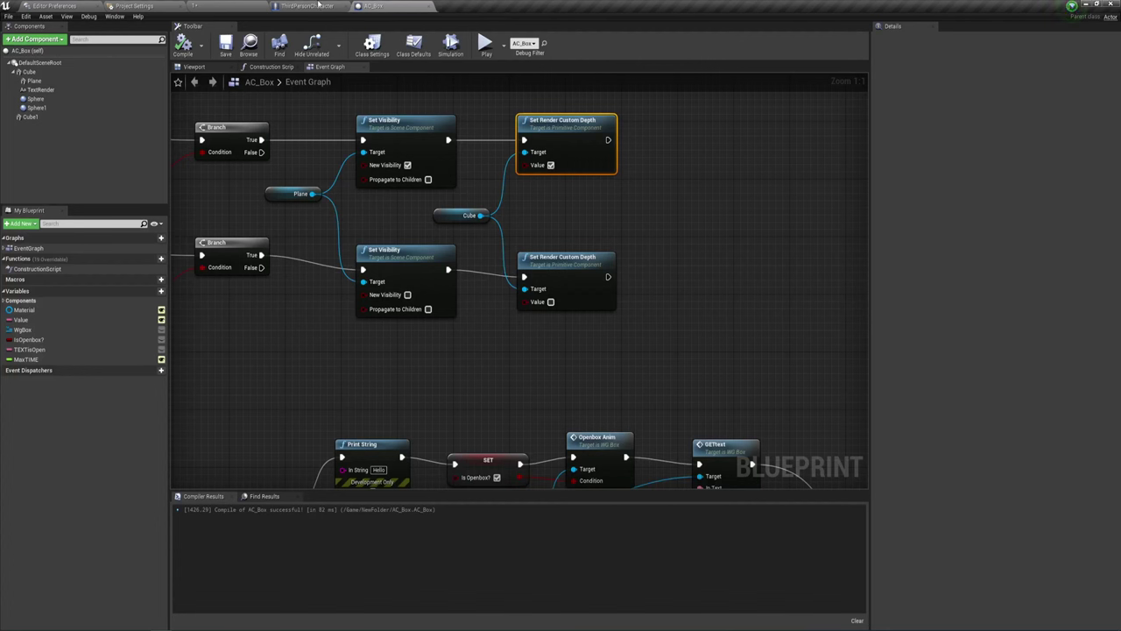
{"action": "left_click", "coordinate": [228, 6]}
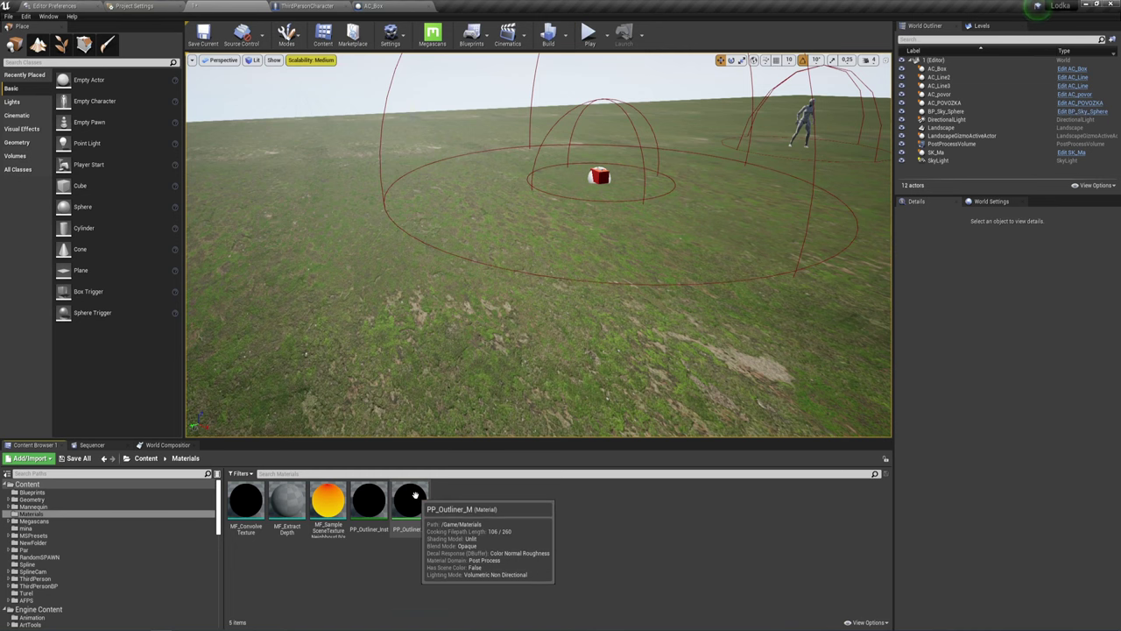
Open the PP_Outliner_M material and select its OutlineColor parameter node
{"action": "double_click", "coordinate": [411, 499]}
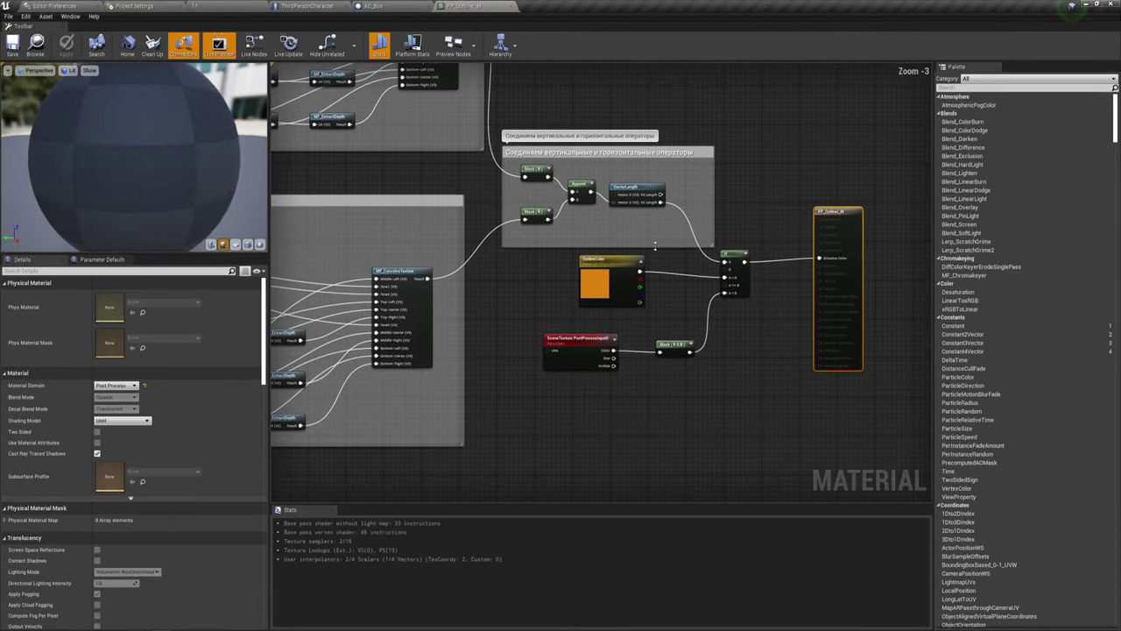
{"action": "scroll", "coordinate": [601, 301], "scroll_direction": "up", "scroll_amount": 2}
{"action": "left_click", "coordinate": [602, 292]}
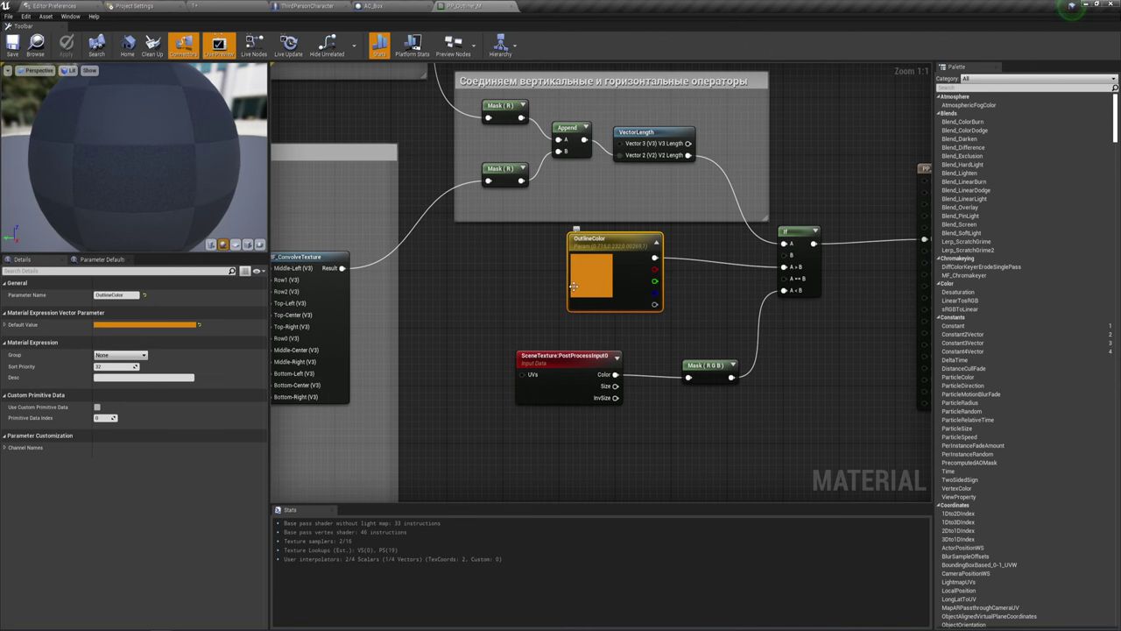
{"action": "scroll", "coordinate": [512, 313], "scroll_direction": "down", "scroll_amount": 3}
Pan and zoom the graph over the vertical and horizontal operator node groups
{"action": "right_click_drag", "start_coordinate": [512, 312], "coordinate": [652, 208]}
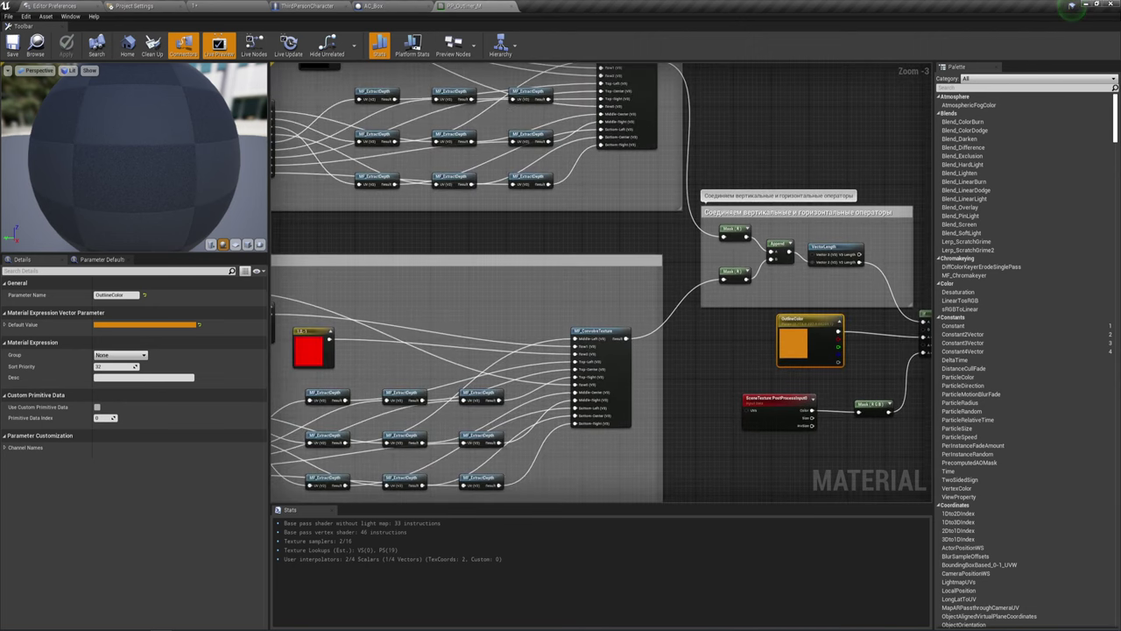
{"action": "right_click_drag", "start_coordinate": [419, 343], "coordinate": [565, 306]}
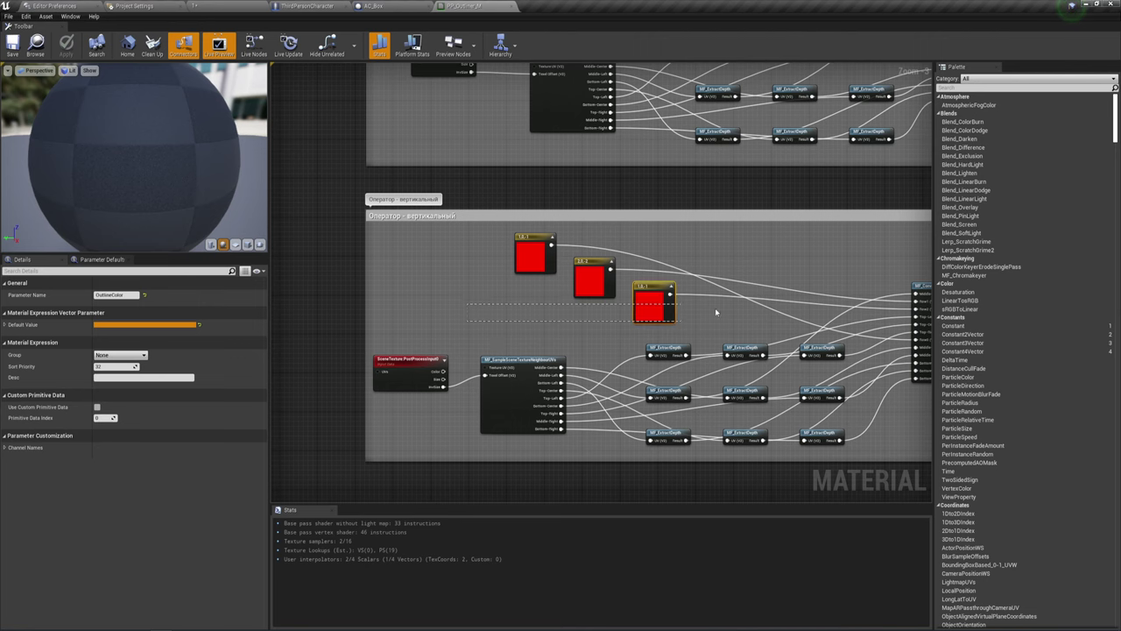
{"action": "left_click_drag", "start_coordinate": [718, 254], "coordinate": [724, 258]}
{"action": "scroll", "coordinate": [645, 210], "scroll_direction": "up", "scroll_amount": 1}
{"action": "mouse_move", "coordinate": [645, 210]}
{"action": "right_mouse_down"}
{"action": "mouse_move", "coordinate": [622, 200]}
{"action": "mouse_move", "coordinate": [692, 200]}
{"action": "right_mouse_up"}
{"action": "scroll", "coordinate": [545, 221], "scroll_direction": "up", "scroll_amount": 1}
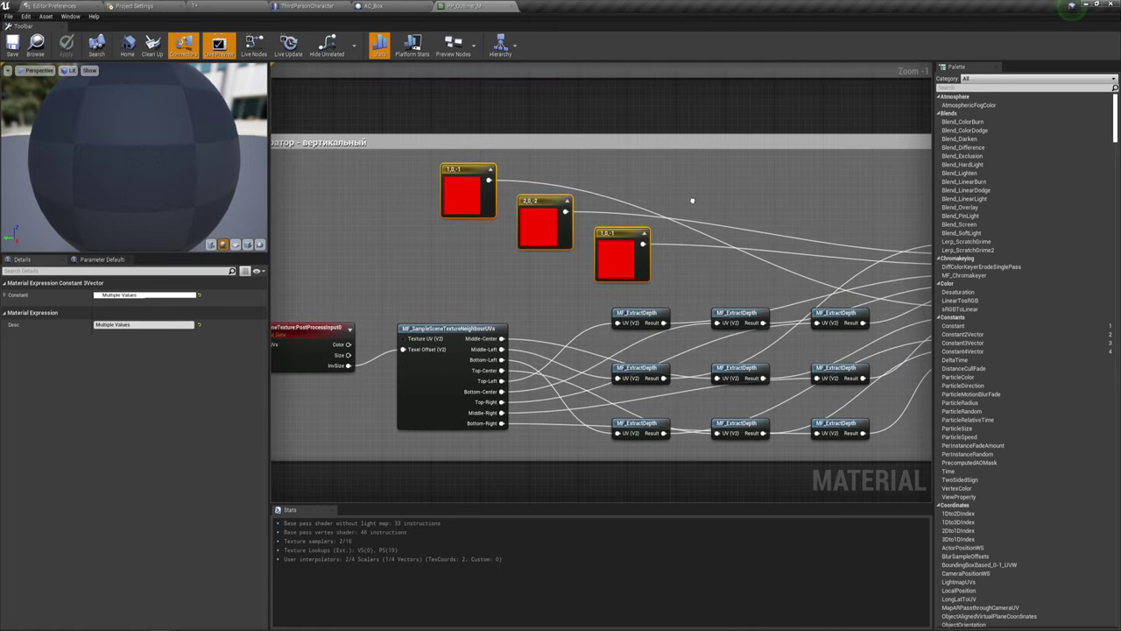
{"action": "scroll", "coordinate": [692, 200], "scroll_direction": "down", "scroll_amount": 3}
{"action": "scroll", "coordinate": [692, 201], "scroll_direction": "up", "scroll_amount": 1}
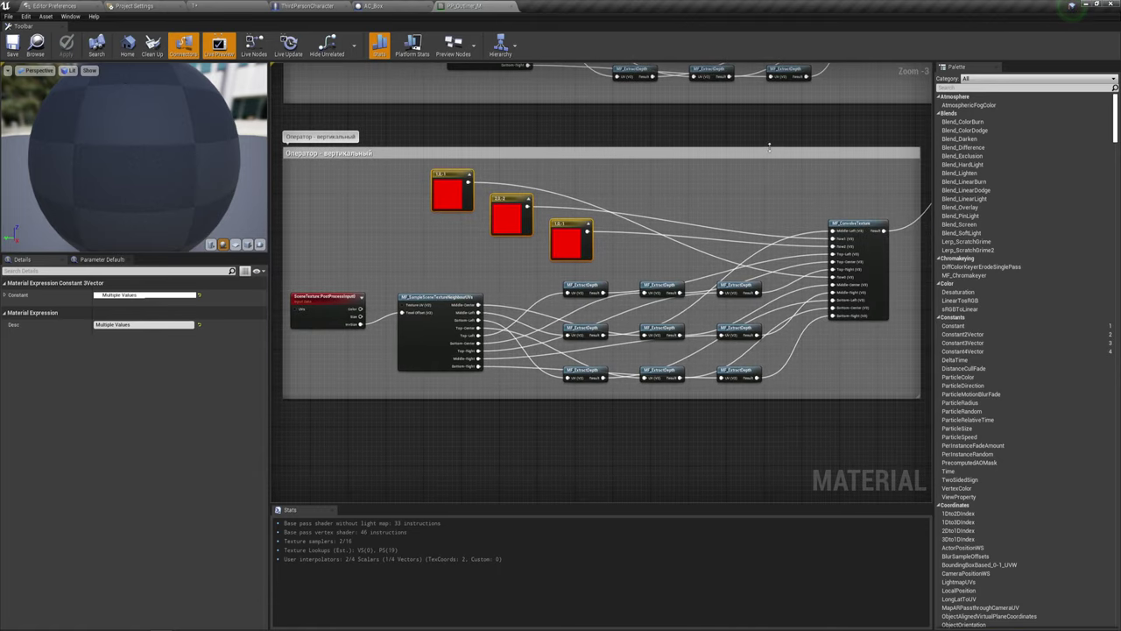
{"action": "right_click_drag", "start_coordinate": [680, 178], "coordinate": [749, 450]}
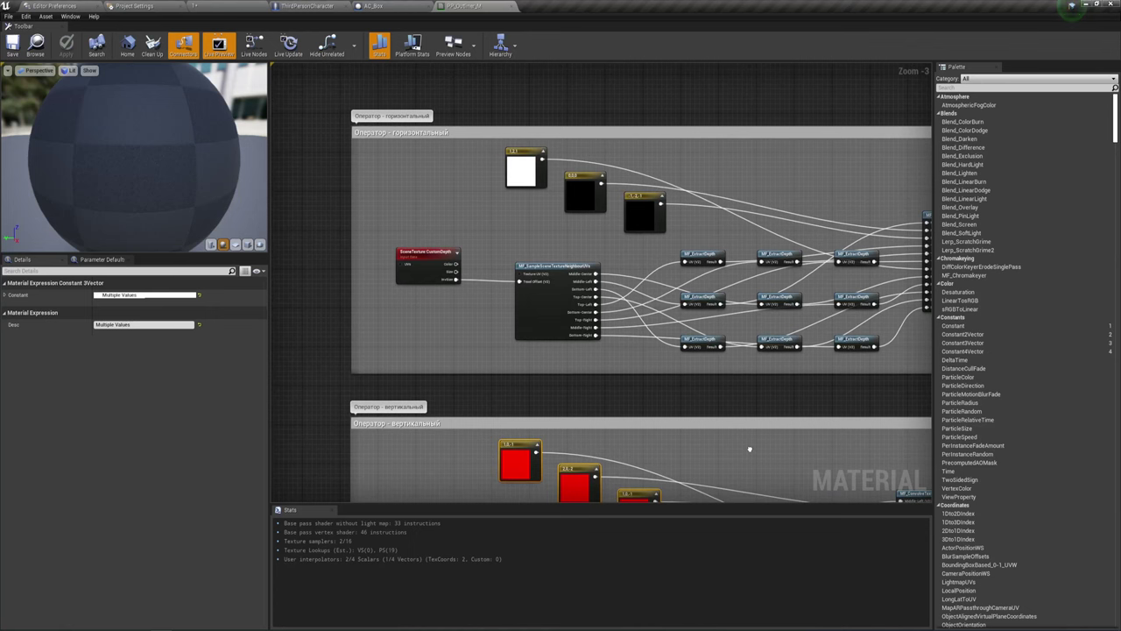
Make the Kernel matrix row 0 constant pink and save the material
{"action": "scroll", "coordinate": [538, 224], "scroll_direction": "up", "scroll_amount": 3}
{"action": "double_click", "coordinate": [523, 150]}
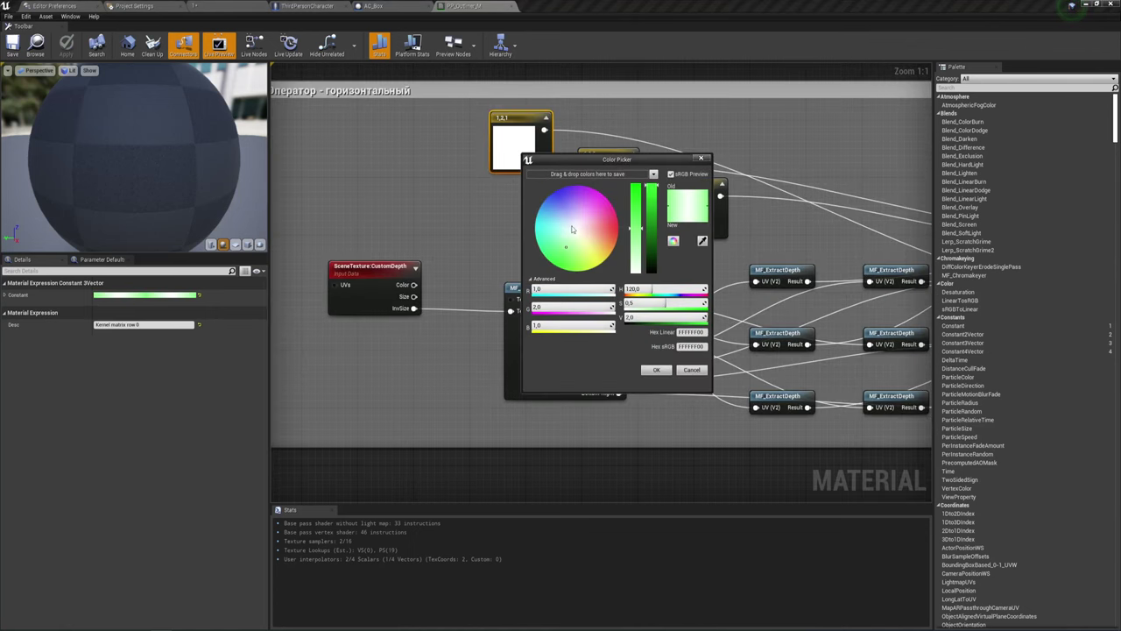
{"action": "left_click_drag", "start_coordinate": [574, 220], "coordinate": [618, 218]}
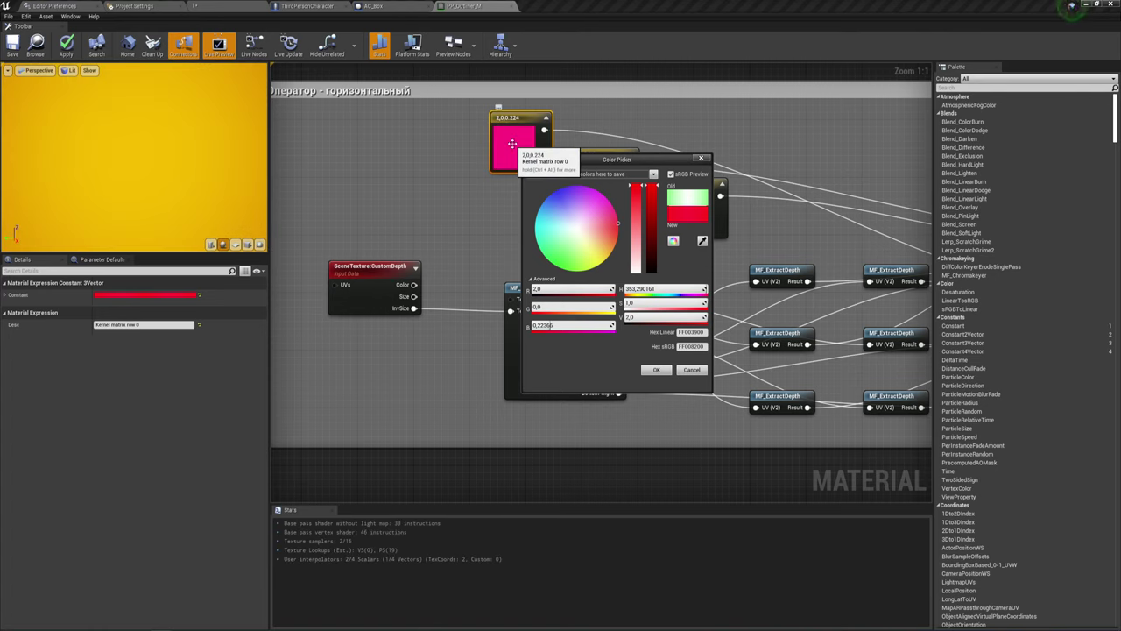
{"action": "left_click", "coordinate": [653, 369]}
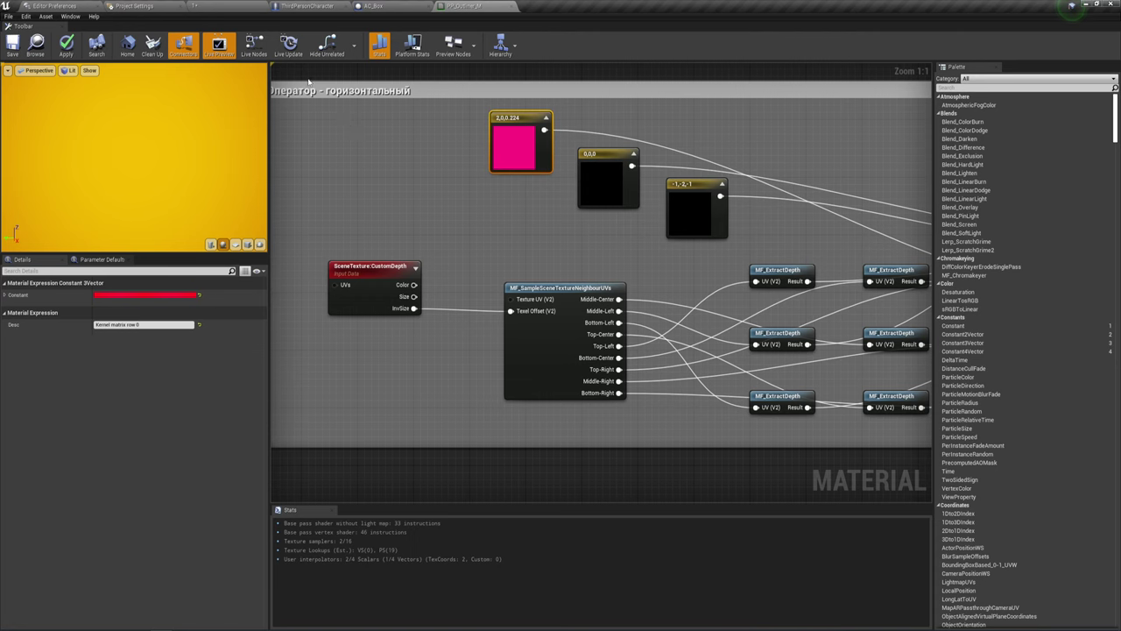
{"action": "left_click", "coordinate": [12, 45]}
Move the level viewport camera closer to the domes
{"action": "left_click", "coordinate": [219, 5]}
{"action": "right_click_drag", "start_coordinate": [547, 171], "coordinate": [547, 172]}
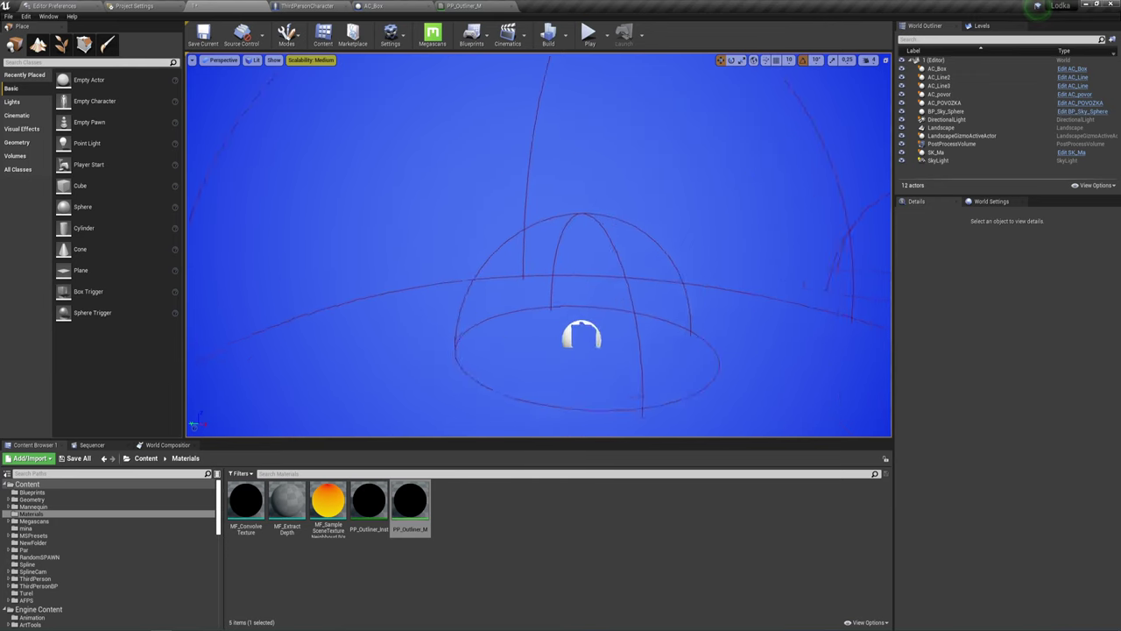
{"action": "right_click_drag", "start_coordinate": [547, 172], "coordinate": [547, 172]}
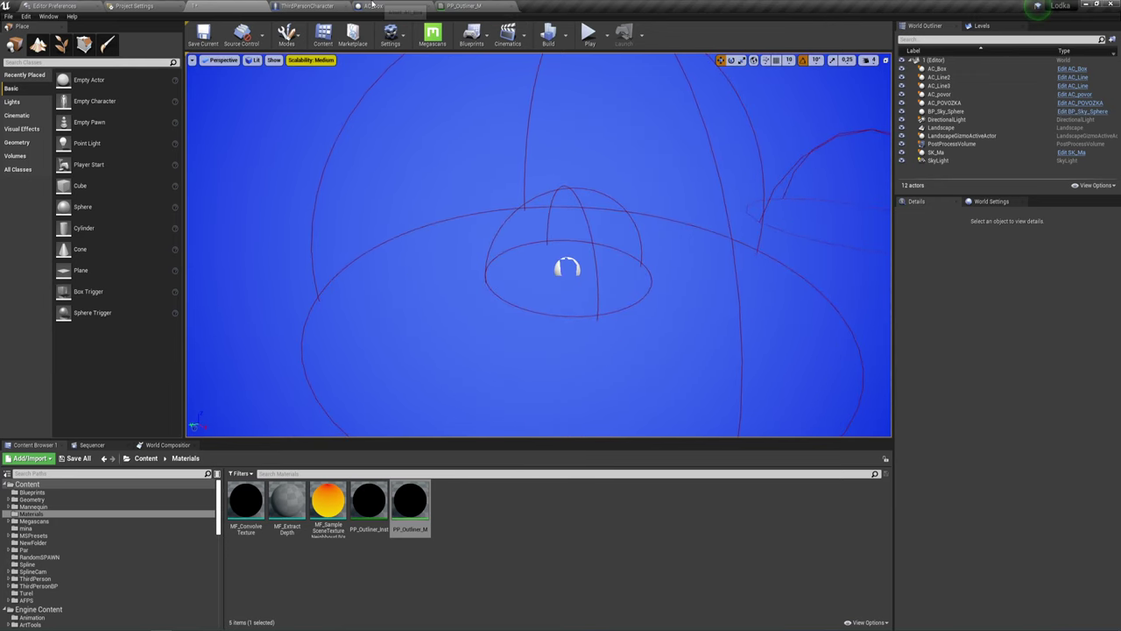
Set the Kernel matrix row 0 constant to white, 1,1,1, in PP_Outliner_M
{"action": "left_click", "coordinate": [469, 10]}
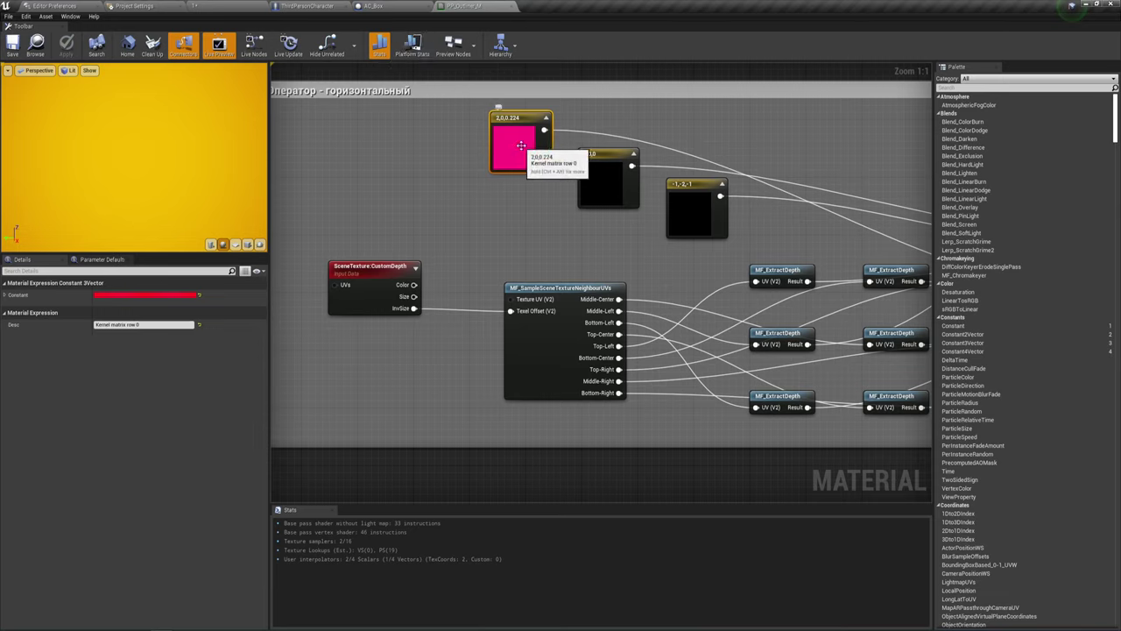
{"action": "double_click", "coordinate": [521, 146]}
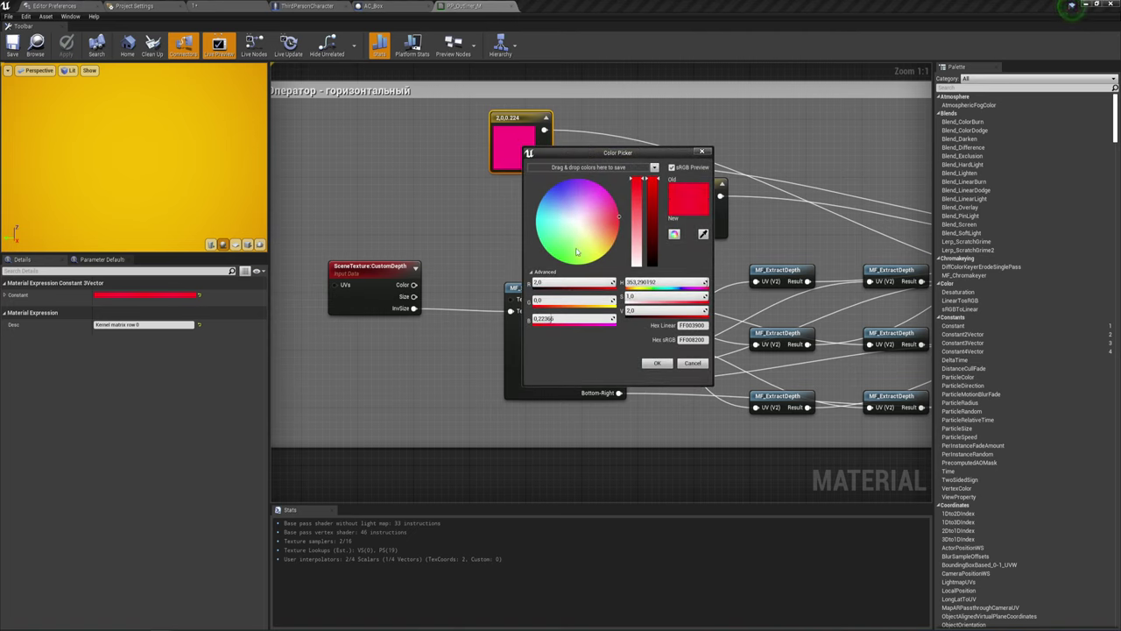
{"action": "left_click", "coordinate": [576, 224]}
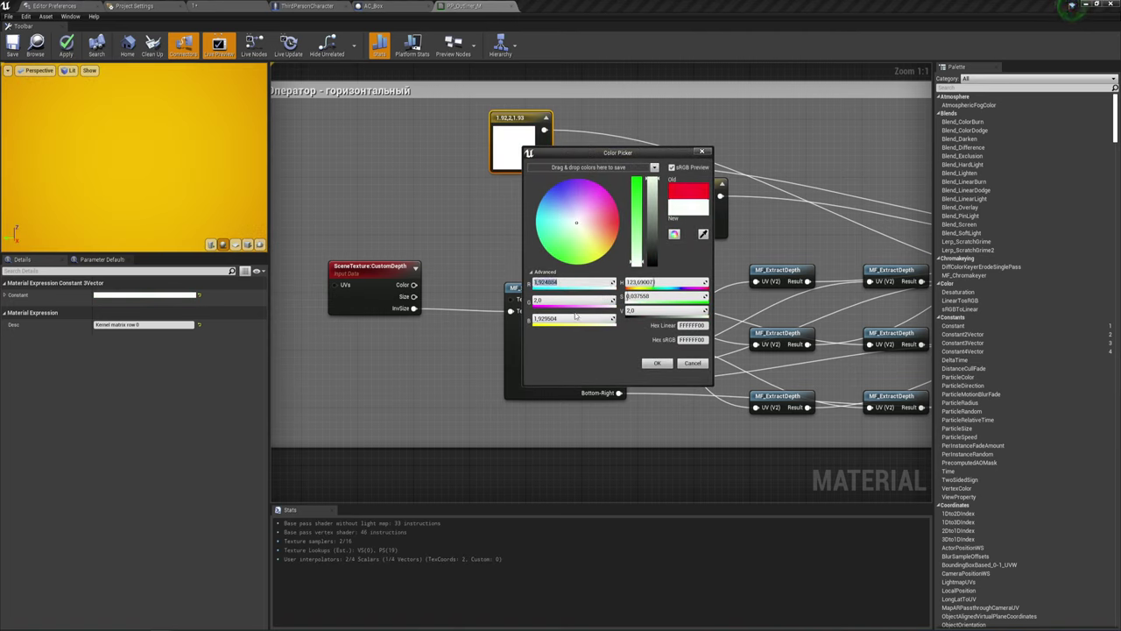
{"action": "type", "text": "1"}
{"action": "key", "text": "Return"}
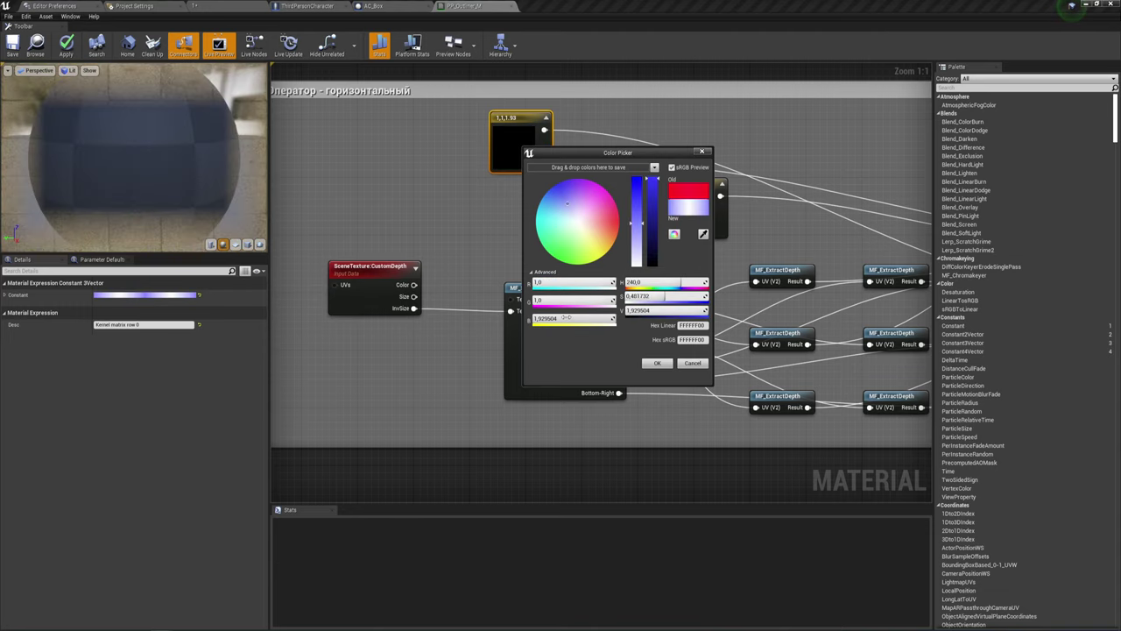
{"action": "type", "text": "1"}
{"action": "left_click", "coordinate": [566, 317]}
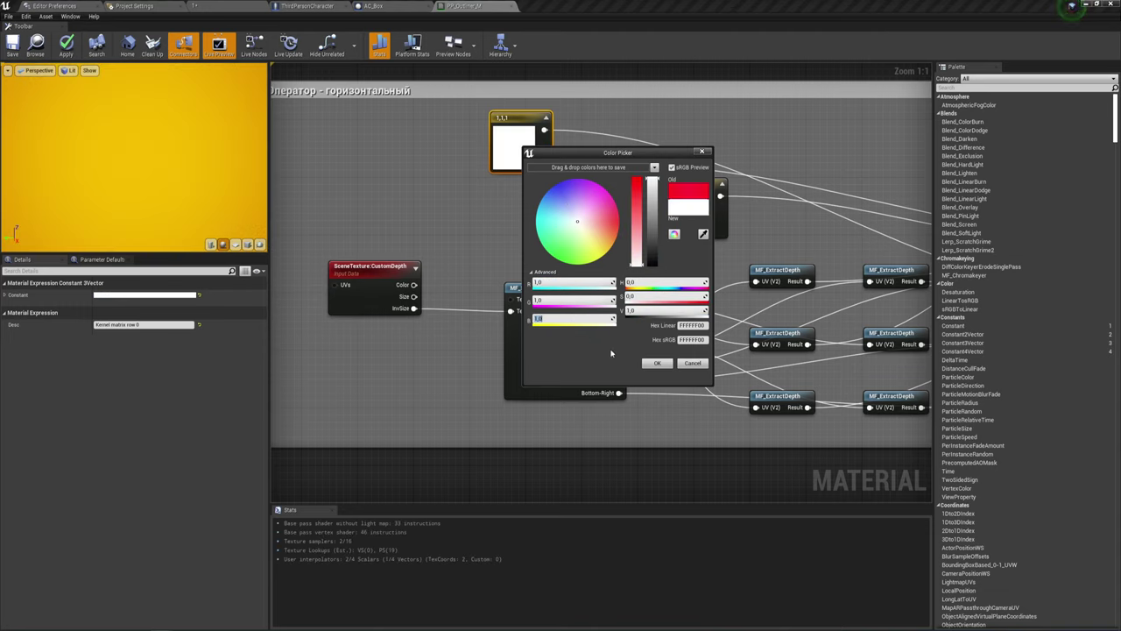
{"action": "left_click", "coordinate": [655, 364]}
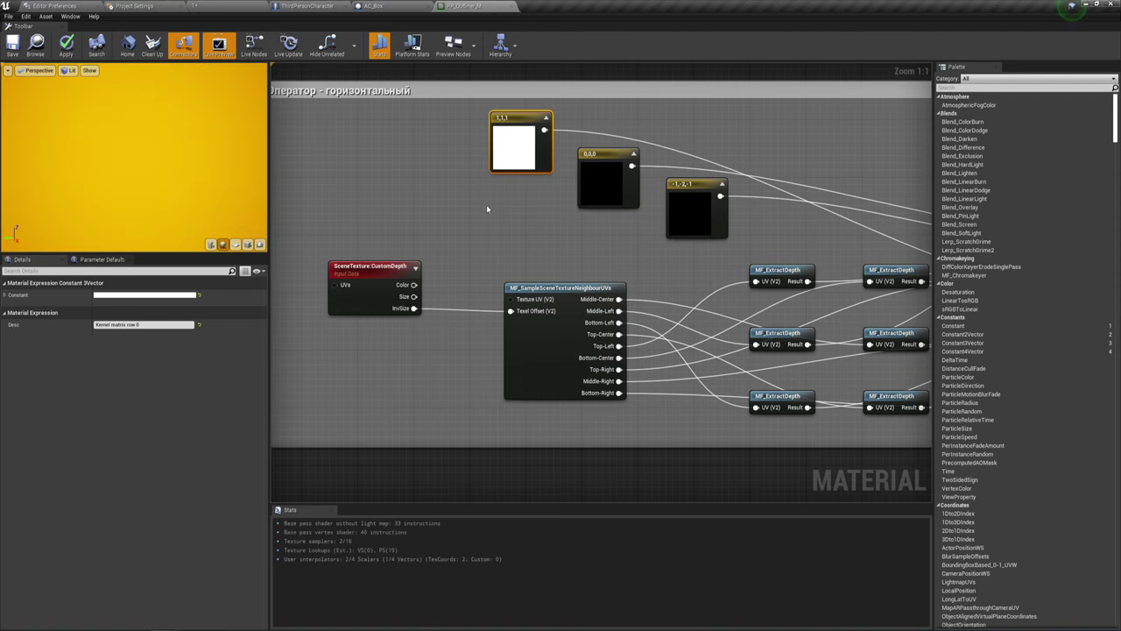
Apply the PP_Outliner_M changes and run a quick play-in-editor test
{"action": "left_click", "coordinate": [66, 48]}
{"action": "left_click", "coordinate": [35, 44]}
{"action": "left_click_drag", "start_coordinate": [530, 213], "coordinate": [530, 213]}
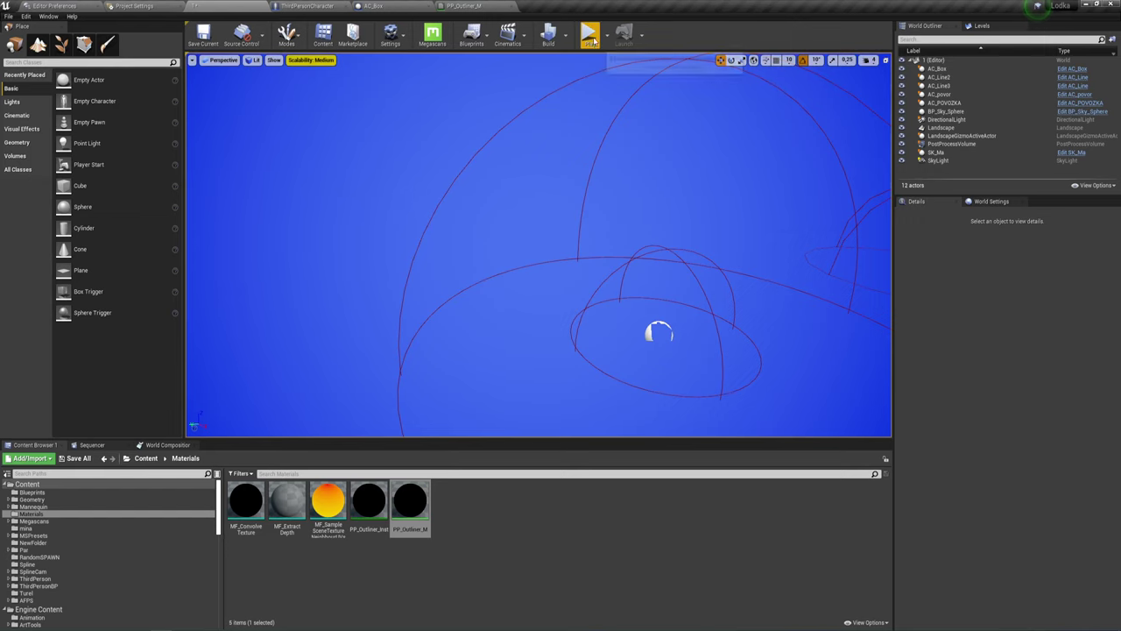
{"action": "left_click", "coordinate": [593, 40]}
{"action": "key", "text": "Escape"}
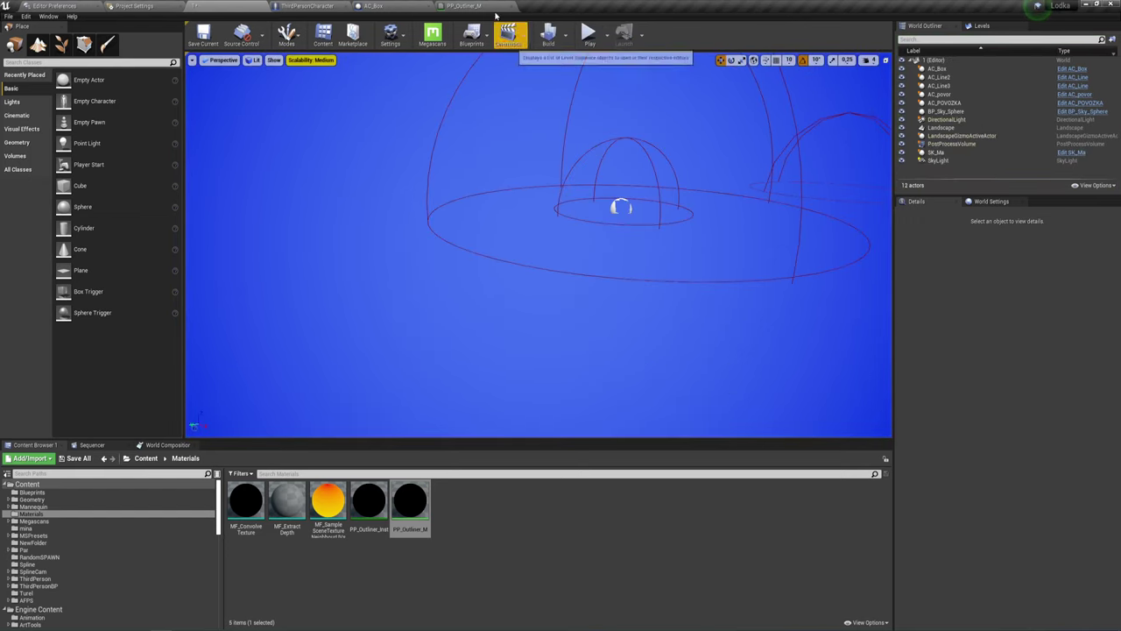
Select the horizontal operator group in PP_Outliner_M and zoom around its constants
{"action": "left_click", "coordinate": [447, 6]}
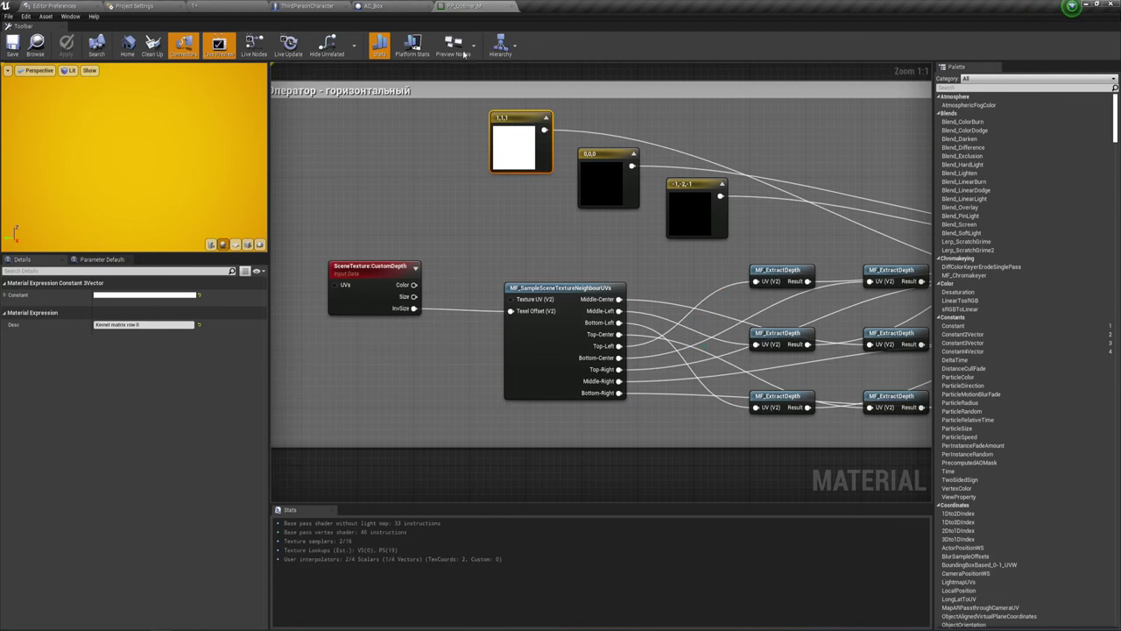
{"action": "left_click", "coordinate": [490, 224]}
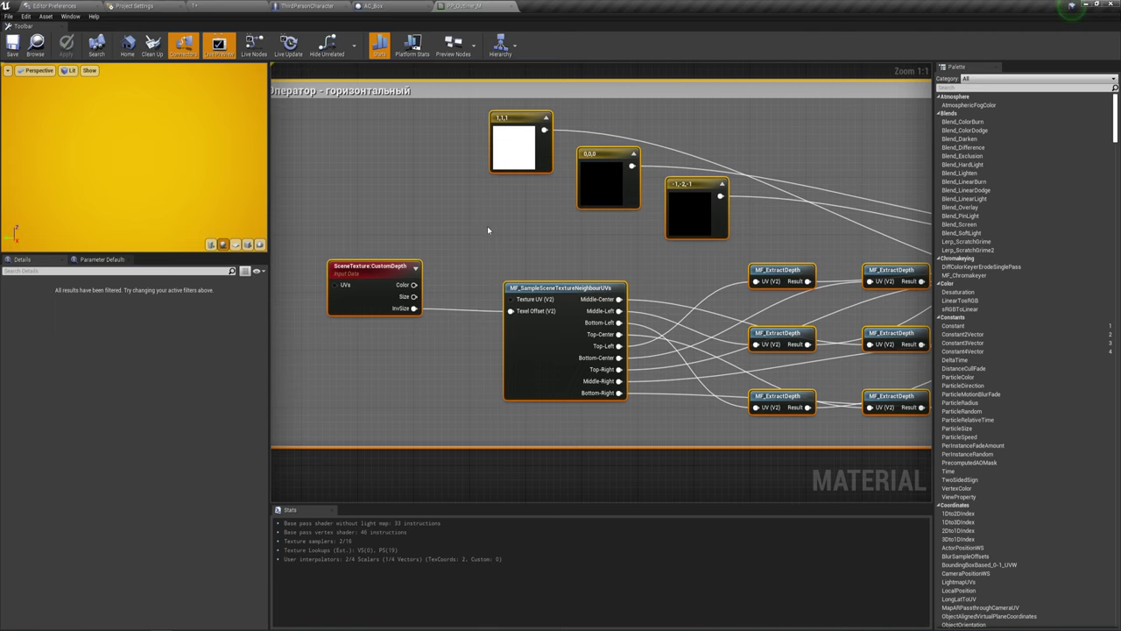
{"action": "scroll", "coordinate": [500, 211], "scroll_direction": "down", "scroll_amount": 1}
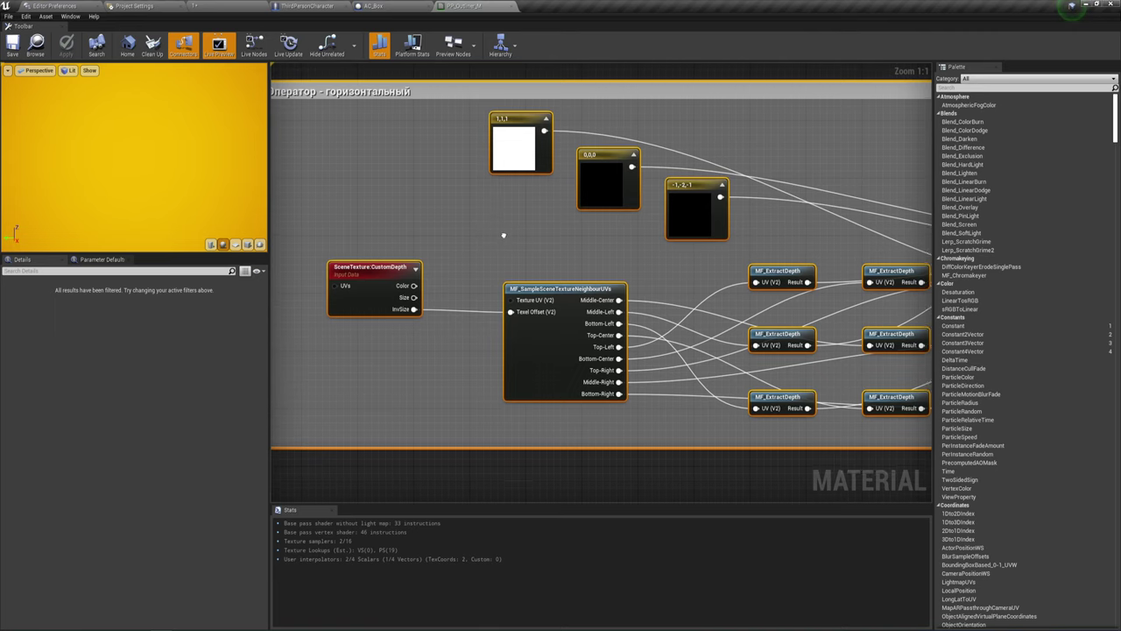
{"action": "scroll", "coordinate": [513, 245], "scroll_direction": "down", "scroll_amount": 2}
{"action": "scroll", "coordinate": [445, 245], "scroll_direction": "down", "scroll_amount": 2}
{"action": "scroll", "coordinate": [383, 254], "scroll_direction": "down", "scroll_amount": 1}
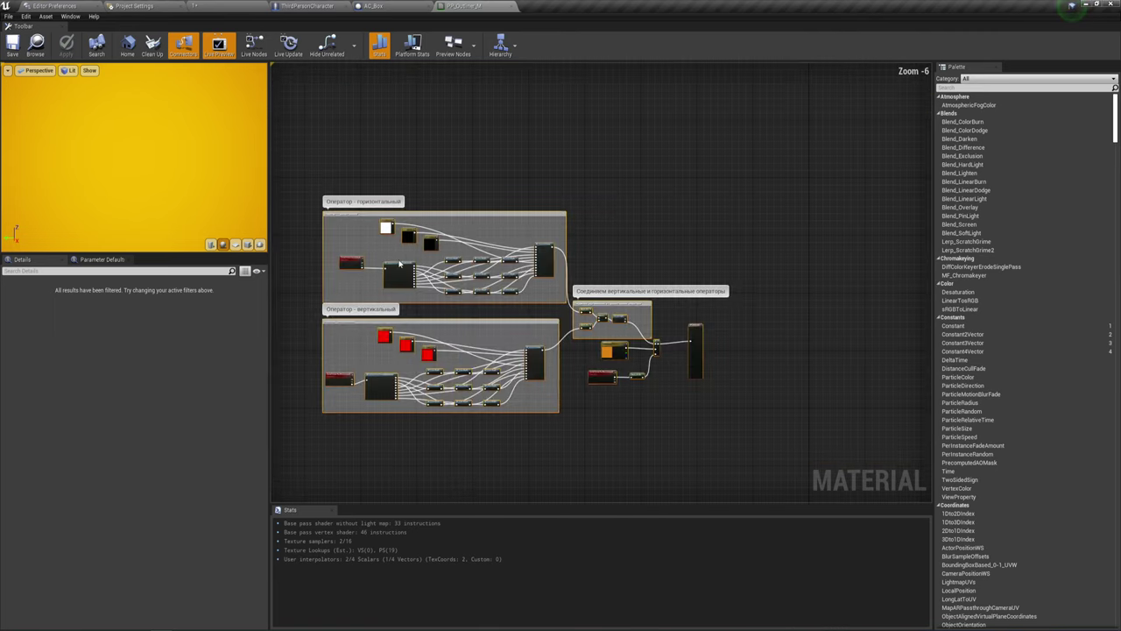
{"action": "scroll", "coordinate": [399, 262], "scroll_direction": "up", "scroll_amount": 3}
{"action": "scroll", "coordinate": [429, 254], "scroll_direction": "down", "scroll_amount": 2}
{"action": "scroll", "coordinate": [452, 244], "scroll_direction": "up", "scroll_amount": 1}
{"action": "scroll", "coordinate": [478, 251], "scroll_direction": "up", "scroll_amount": 3}
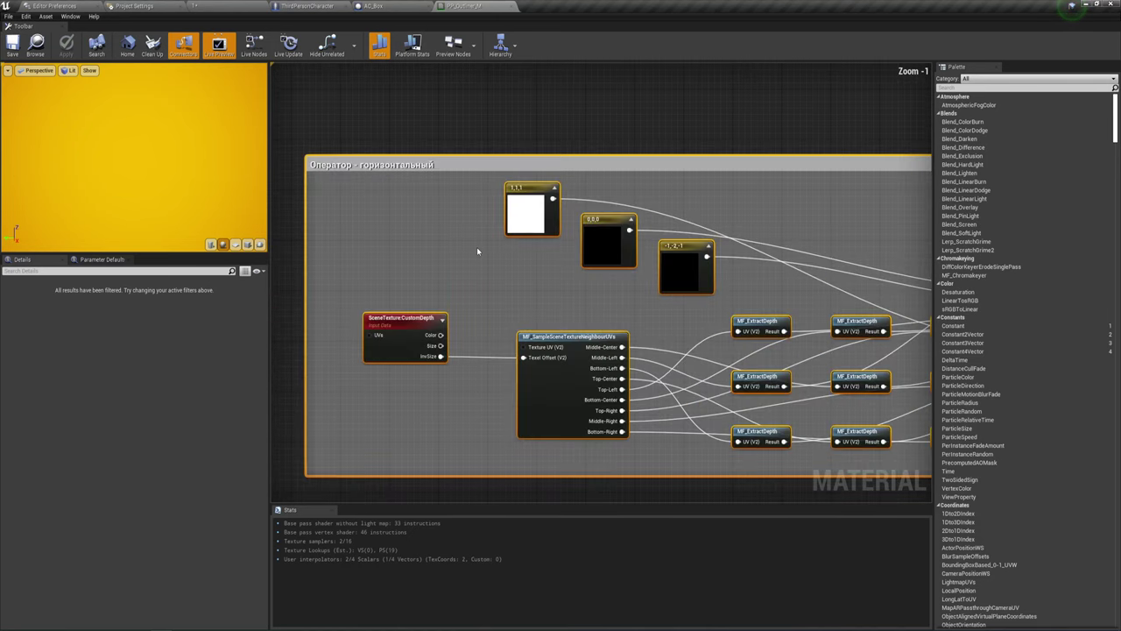
{"action": "right_click_drag", "start_coordinate": [478, 252], "coordinate": [437, 232]}
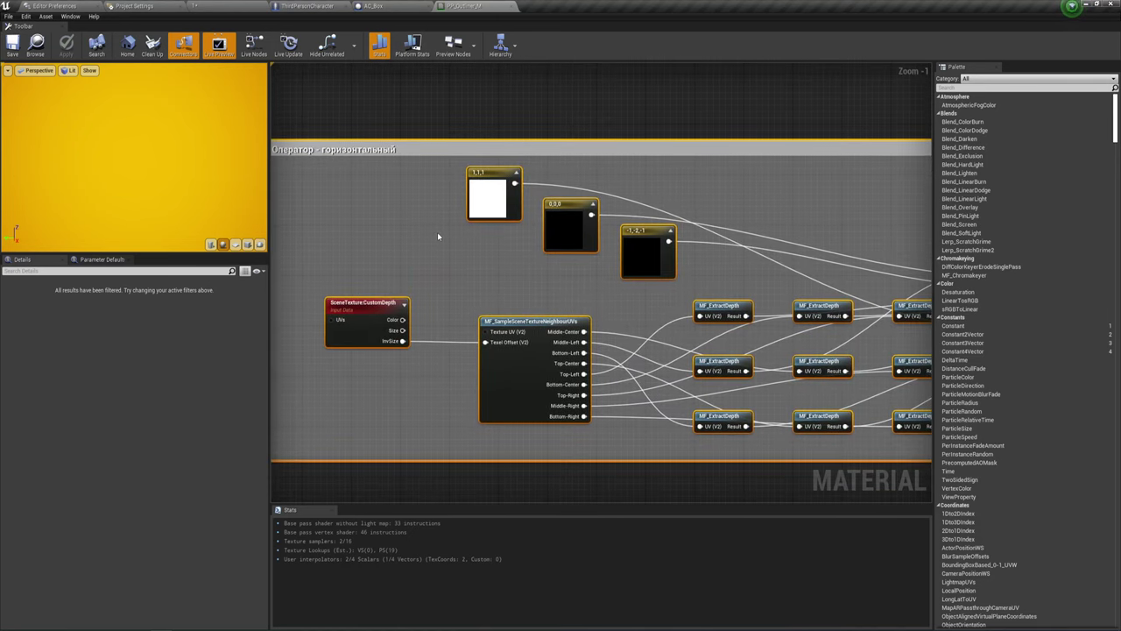
Turn the Kernel matrix row 0 constant black, 0,0,0
{"action": "double_click", "coordinate": [481, 206]}
{"action": "left_click_drag", "start_coordinate": [608, 302], "coordinate": [616, 326]}
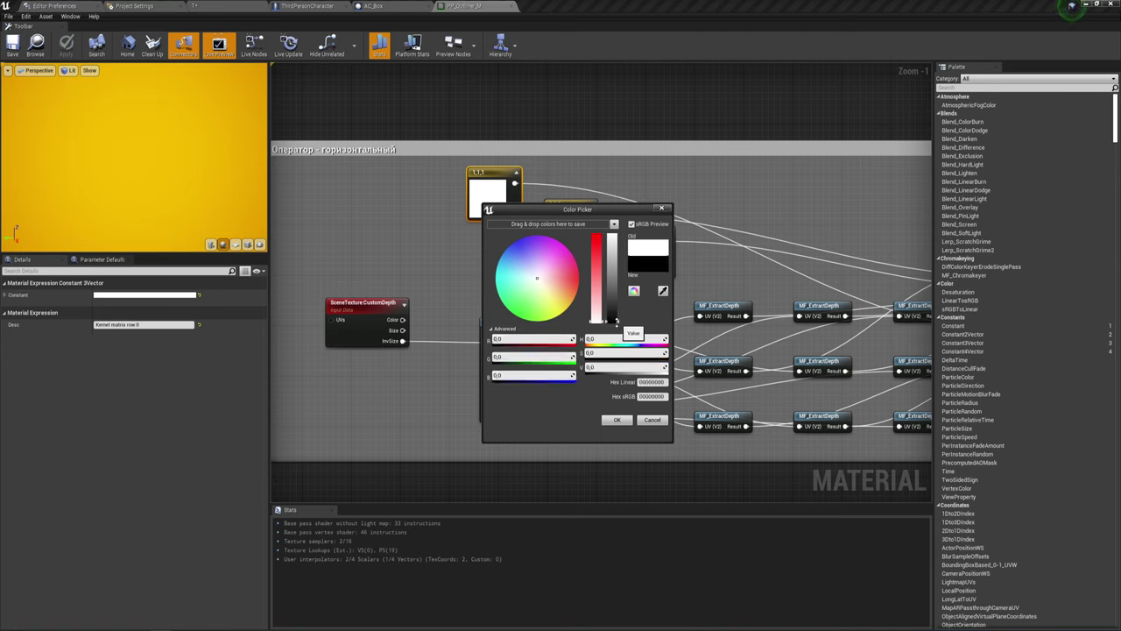
{"action": "left_click_drag", "start_coordinate": [600, 282], "coordinate": [599, 233]}
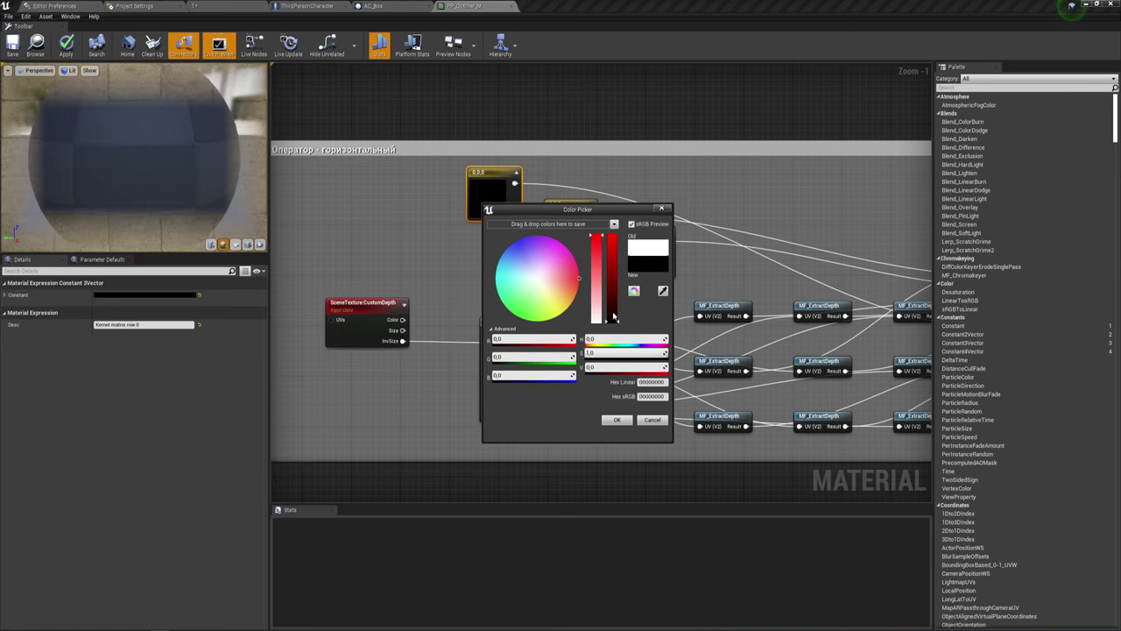
{"action": "left_click", "coordinate": [617, 420]}
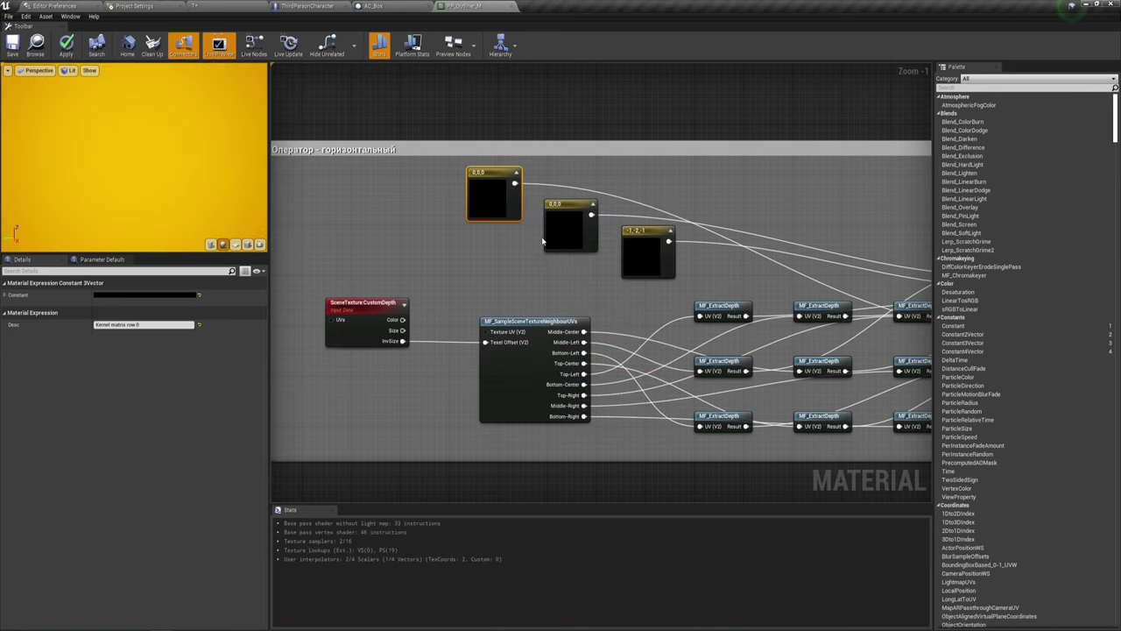
Apply and save PP_Outliner_M, then go back to the level viewport
{"action": "left_click", "coordinate": [63, 45]}
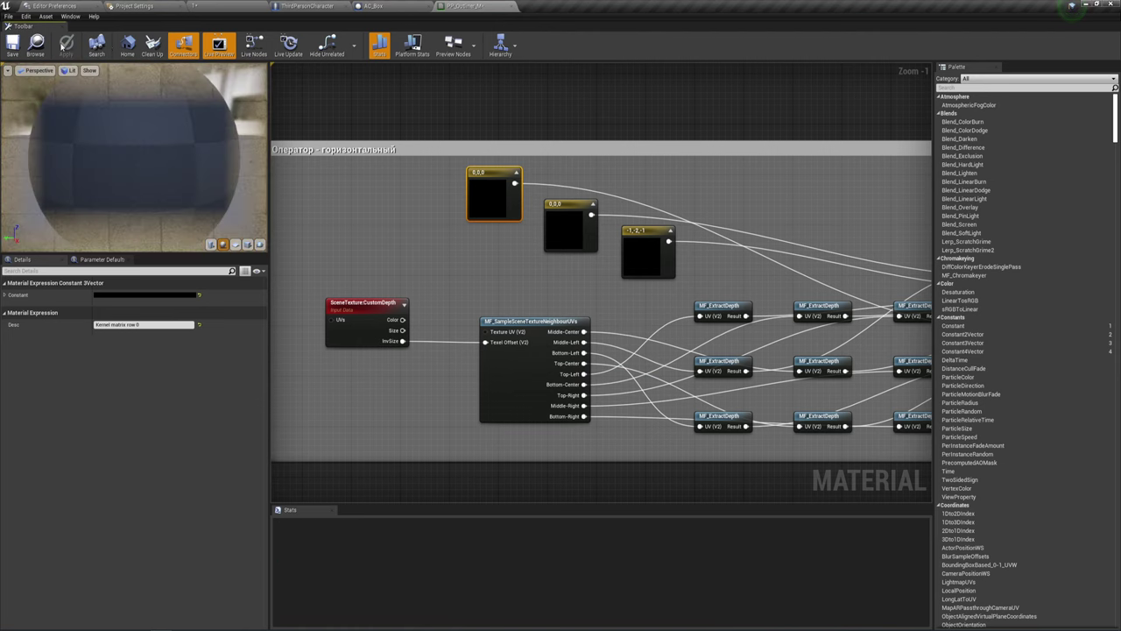
{"action": "left_click", "coordinate": [14, 44]}
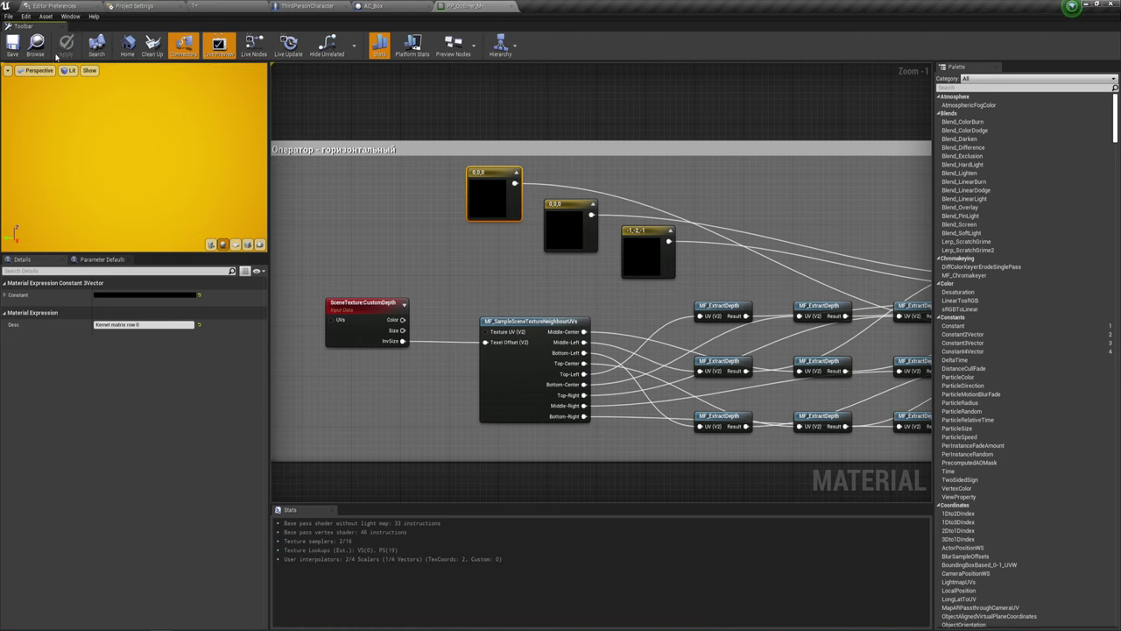
{"action": "left_click", "coordinate": [246, 10]}
{"action": "mouse_move", "coordinate": [648, 195]}
{"action": "right_mouse_down"}
{"action": "mouse_move", "coordinate": [666, 149]}
{"action": "mouse_move", "coordinate": [623, 196]}
{"action": "right_mouse_up"}
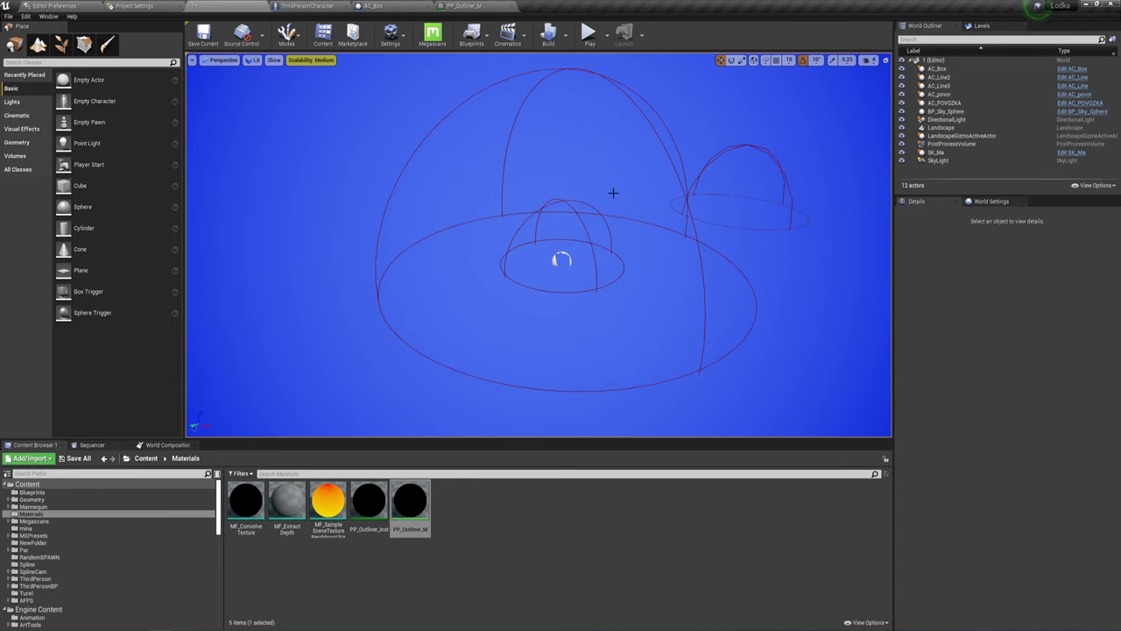
Look over the PP_Outliner_M and AC_Box event graph tabs, then return to the level editor
{"action": "left_click", "coordinate": [464, 7]}
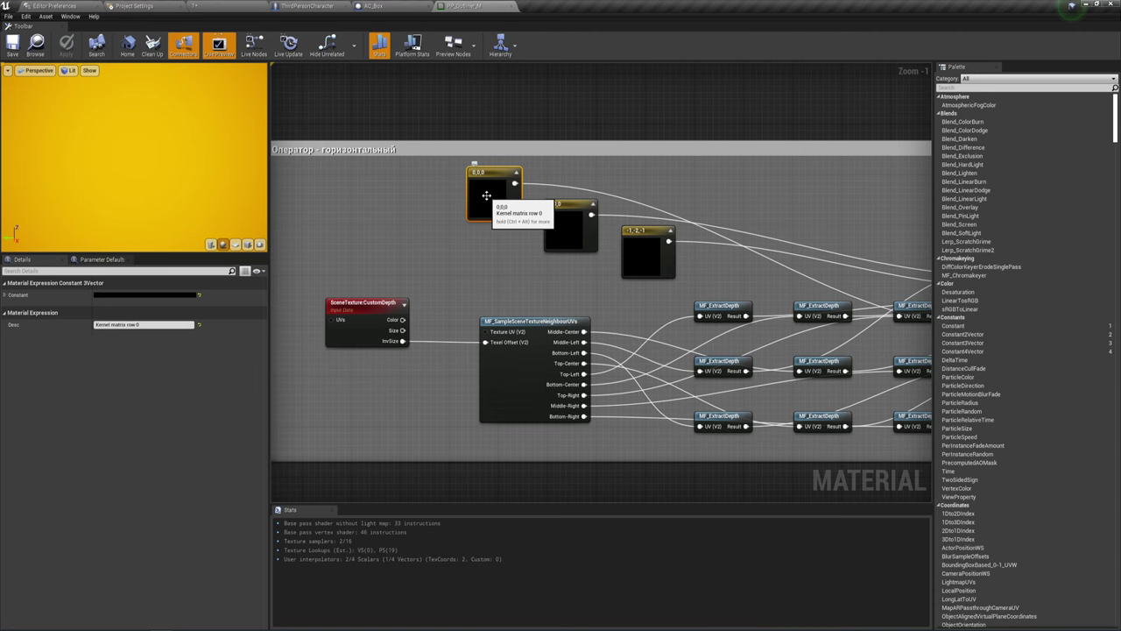
{"action": "left_click", "coordinate": [511, 6]}
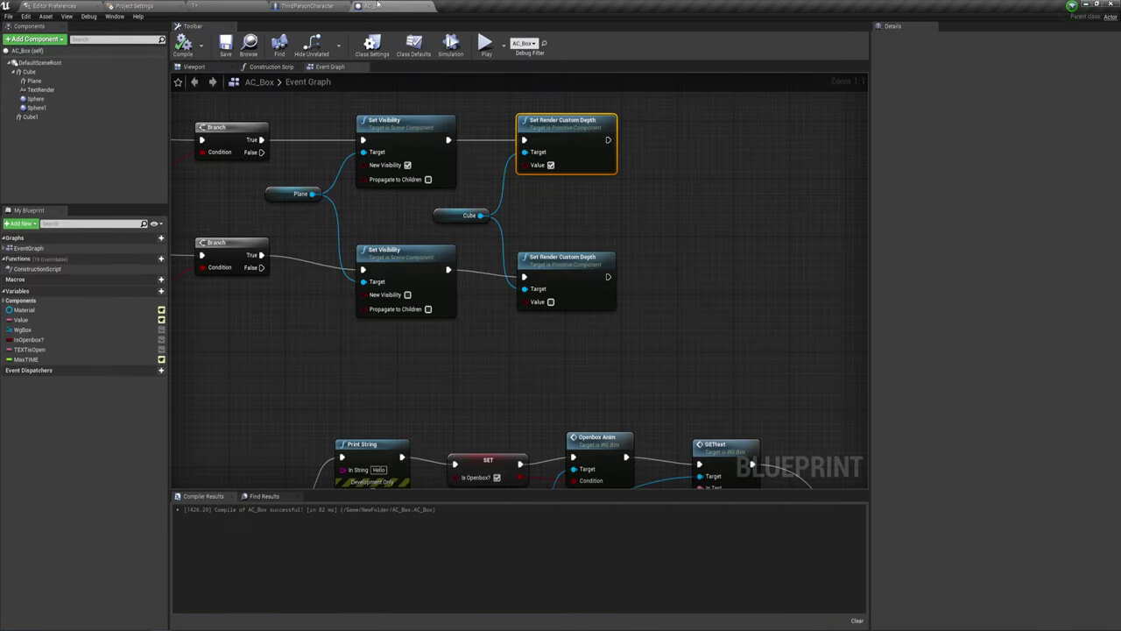
{"action": "left_click", "coordinate": [211, 5]}
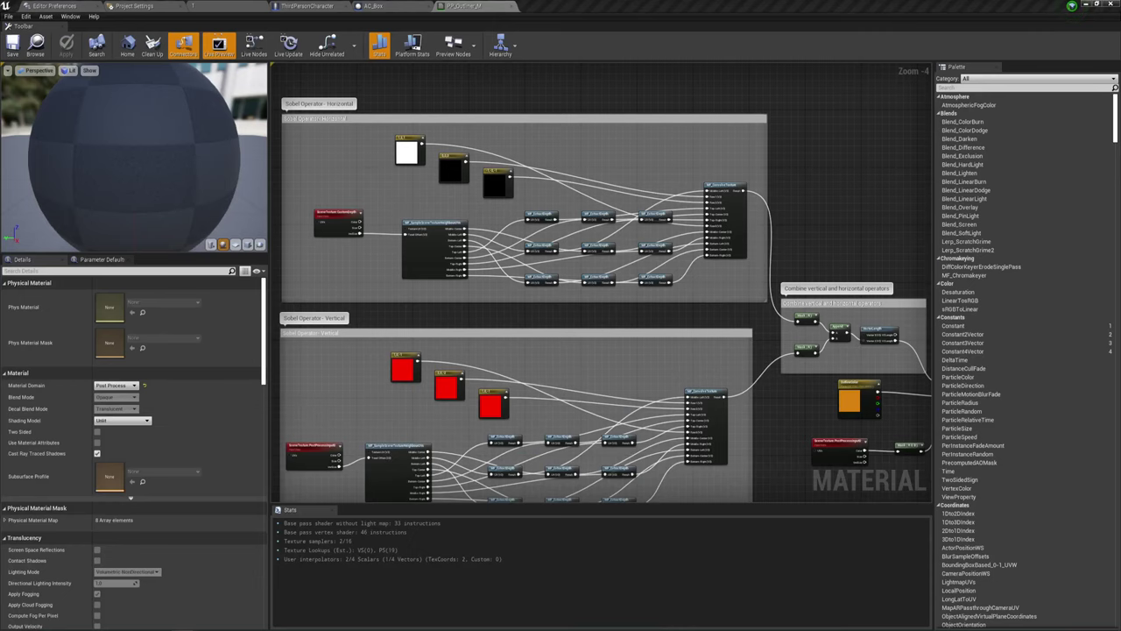
{"action": "left_click", "coordinate": [204, 9]}
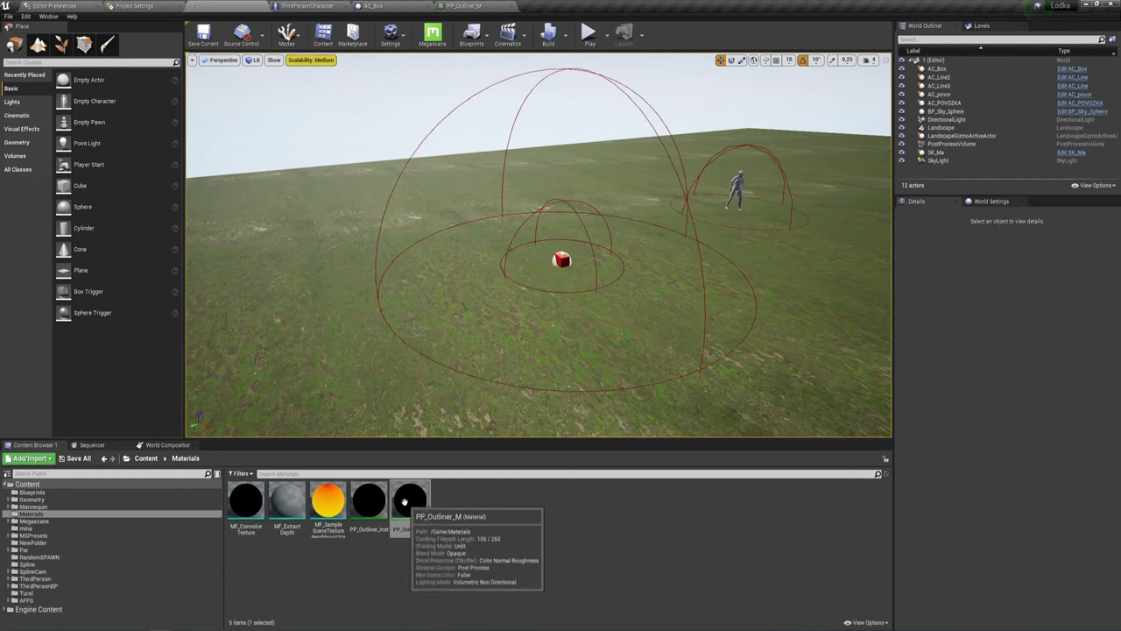
Marquee-select the red constant nodes in PP_Outliner_M, clear the selection, and go back to the level
{"action": "left_click", "coordinate": [465, 7]}
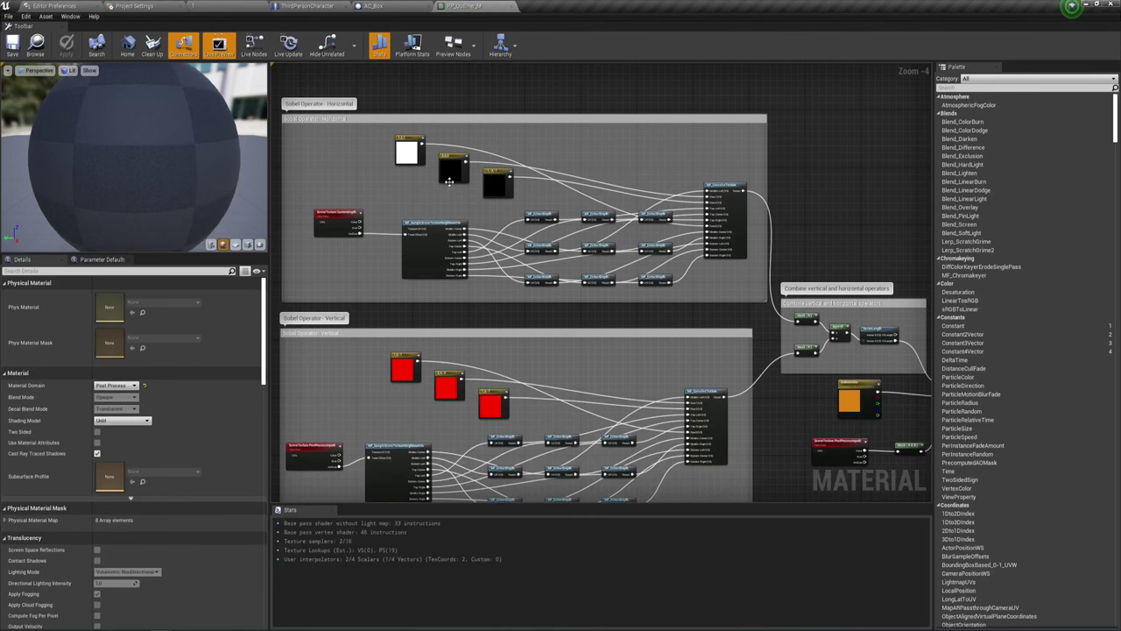
{"action": "left_click_drag", "start_coordinate": [521, 158], "coordinate": [522, 159]}
{"action": "right_click_drag", "start_coordinate": [524, 397], "coordinate": [507, 326]}
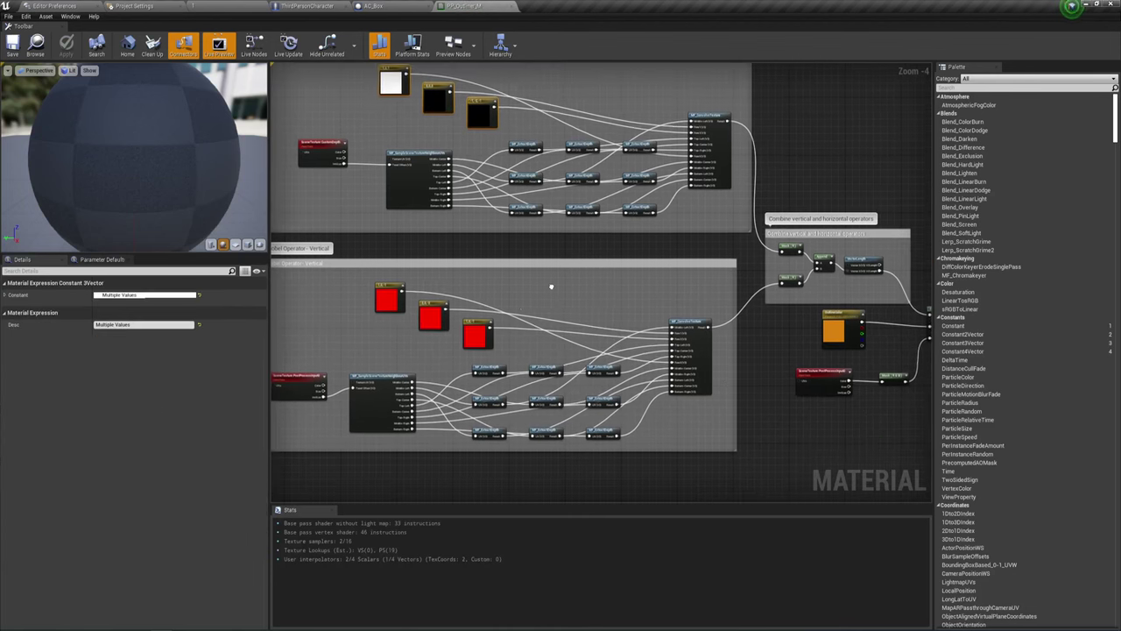
{"action": "left_click_drag", "start_coordinate": [359, 336], "coordinate": [563, 306]}
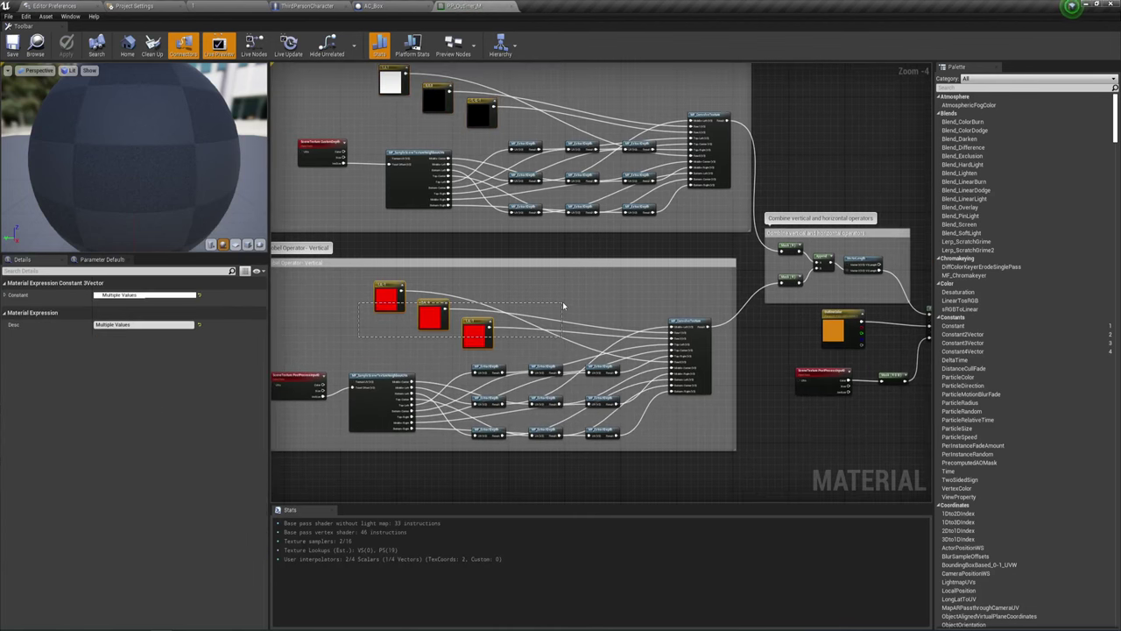
{"action": "left_click", "coordinate": [513, 309]}
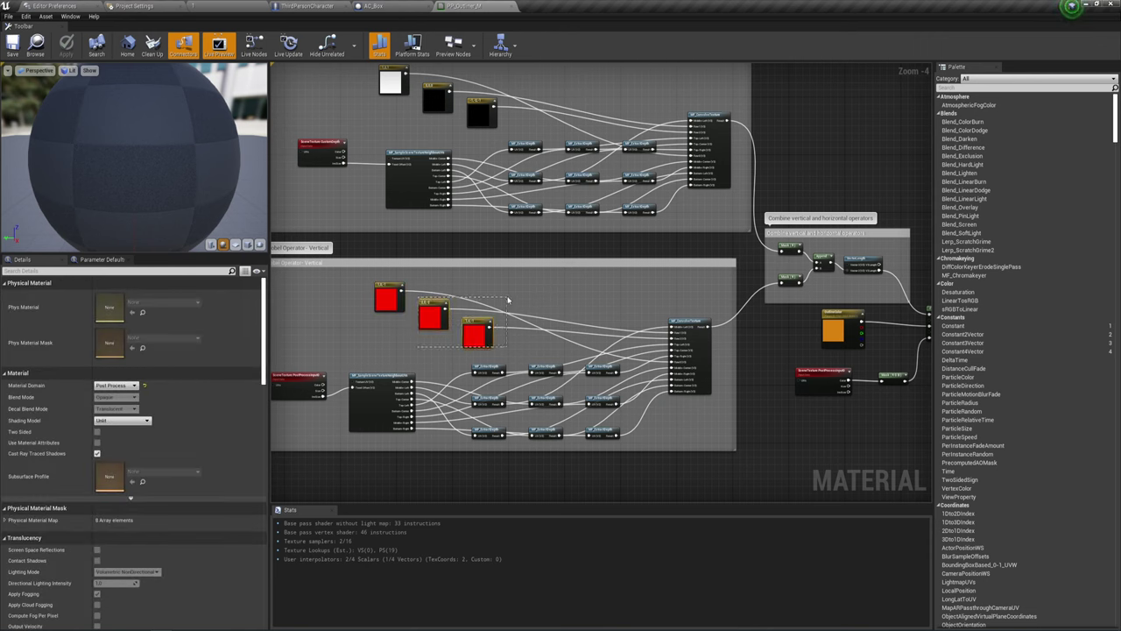
{"action": "left_click", "coordinate": [377, 294]}
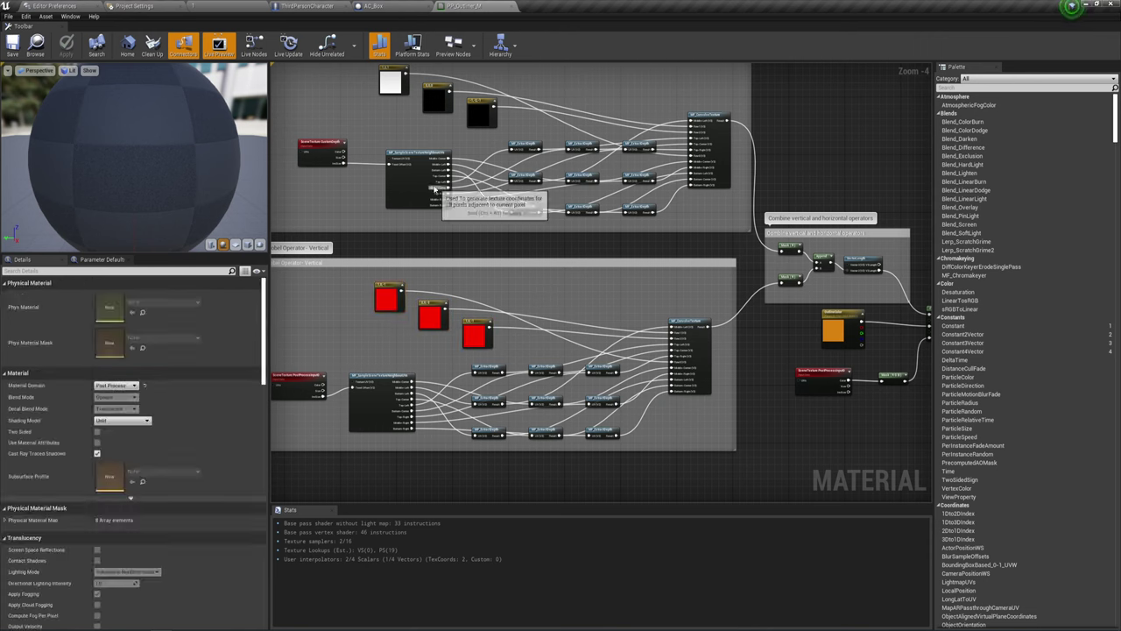
{"action": "left_click", "coordinate": [234, 5]}
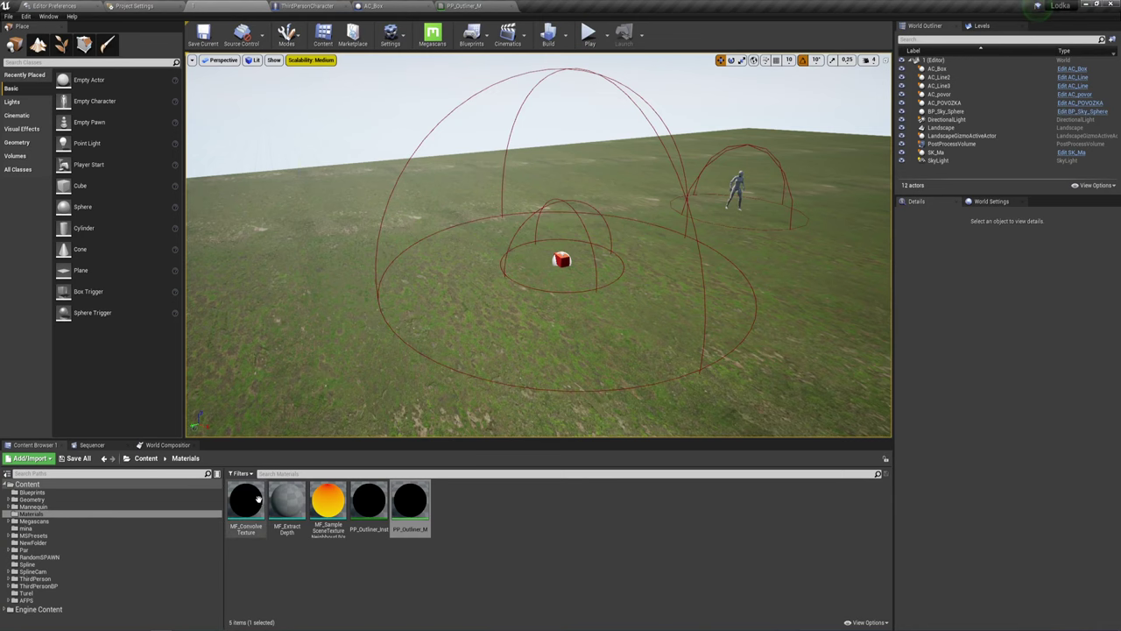
Inspect the MF_SampleSceneTextureNeighbourUVs graph's input, Multiply and output nodes
{"action": "double_click", "coordinate": [327, 501]}
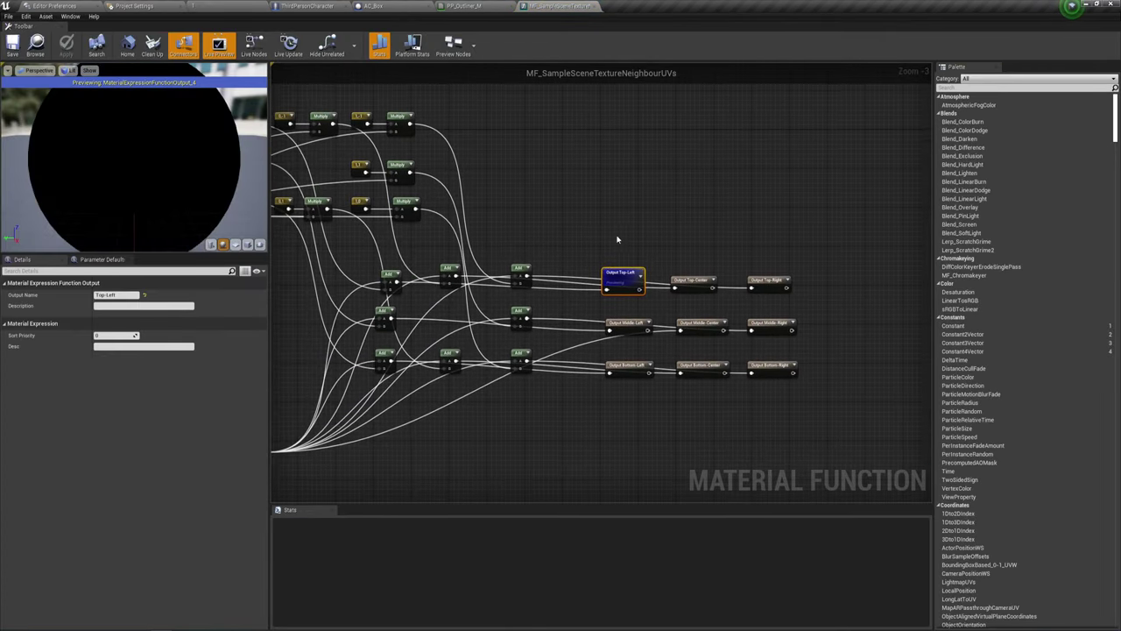
{"action": "mouse_move", "coordinate": [617, 239]}
{"action": "right_mouse_down"}
{"action": "mouse_move", "coordinate": [477, 263]}
{"action": "mouse_move", "coordinate": [463, 339]}
{"action": "mouse_move", "coordinate": [439, 326]}
{"action": "right_mouse_up"}
{"action": "left_click_drag", "start_coordinate": [399, 270], "coordinate": [726, 102]}
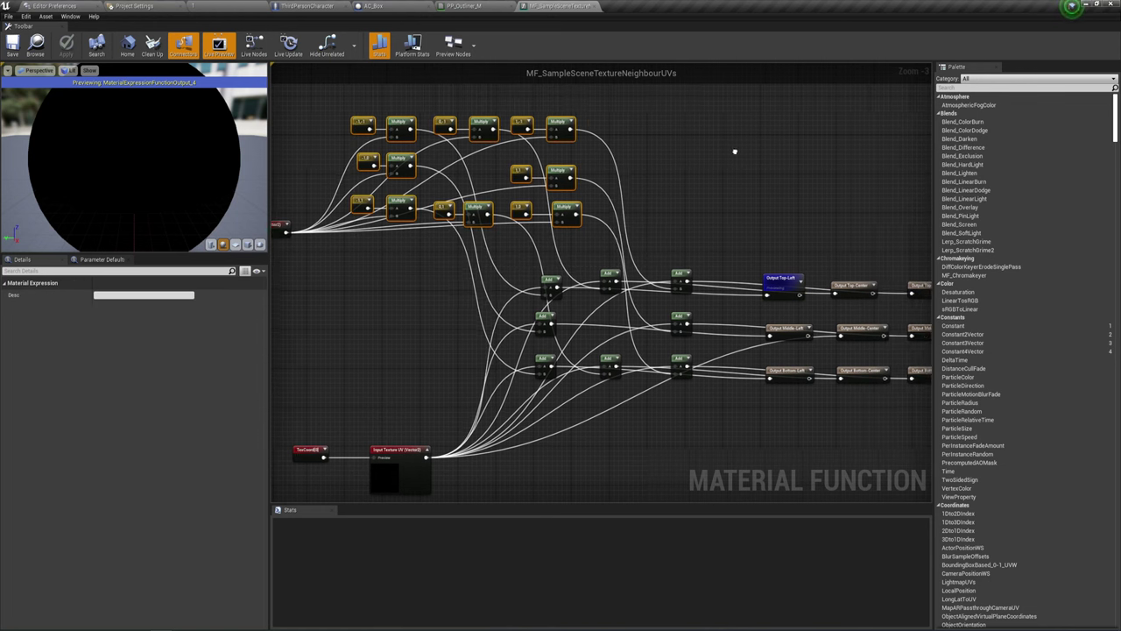
{"action": "right_click_drag", "start_coordinate": [733, 150], "coordinate": [565, 156]}
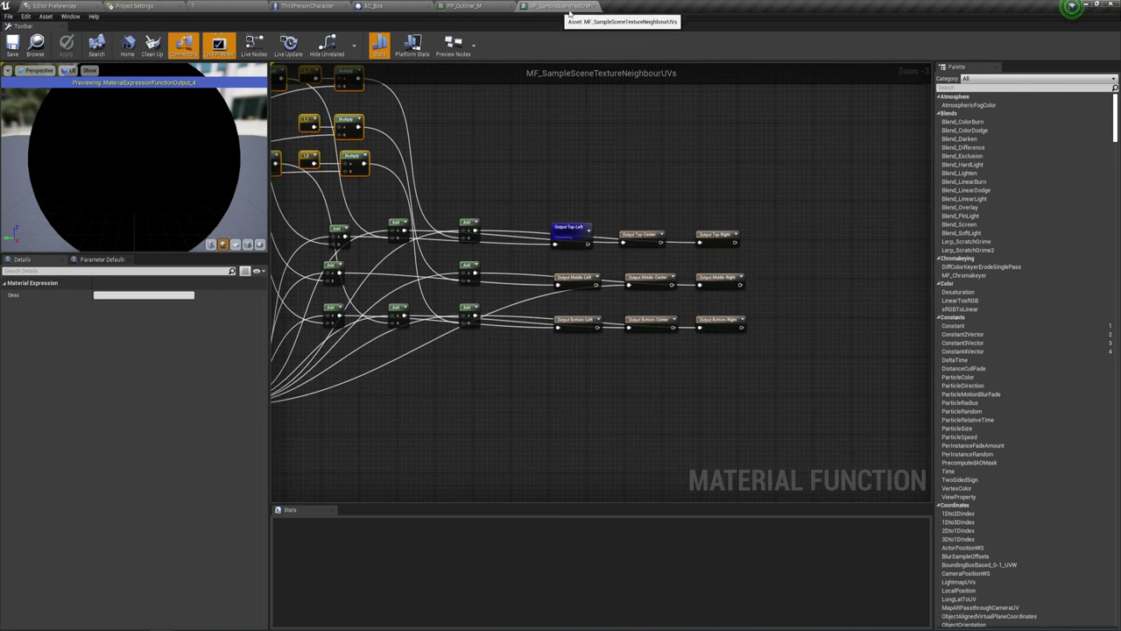
Close the neighbour-UVs and PP_Outliner_M editors, returning to the level editor
{"action": "left_click", "coordinate": [591, 7]}
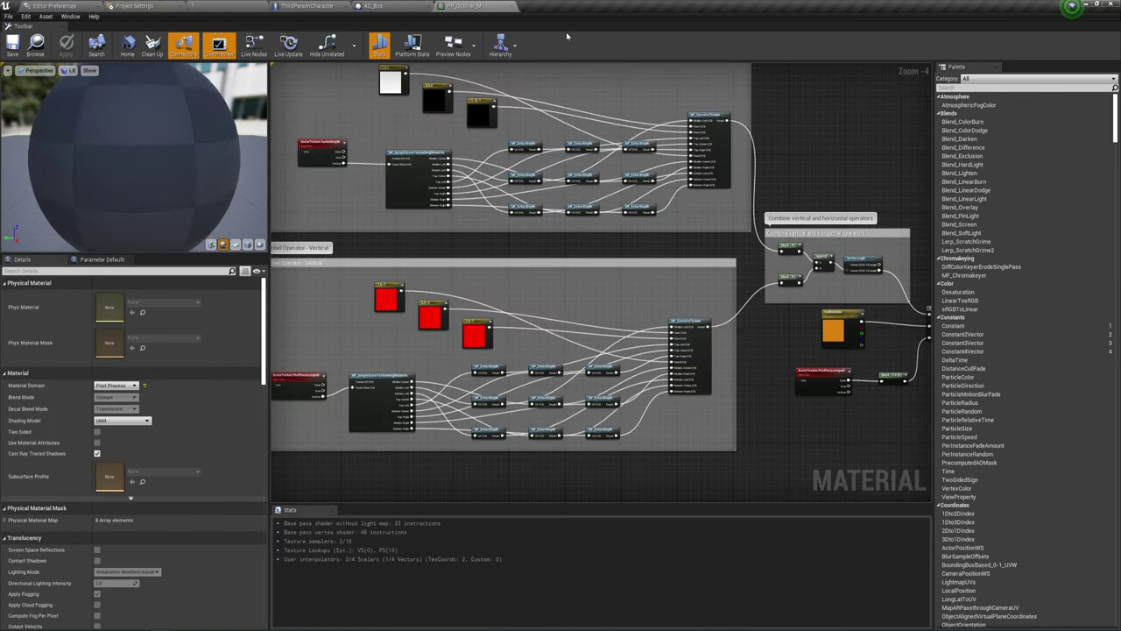
{"action": "left_click", "coordinate": [513, 6]}
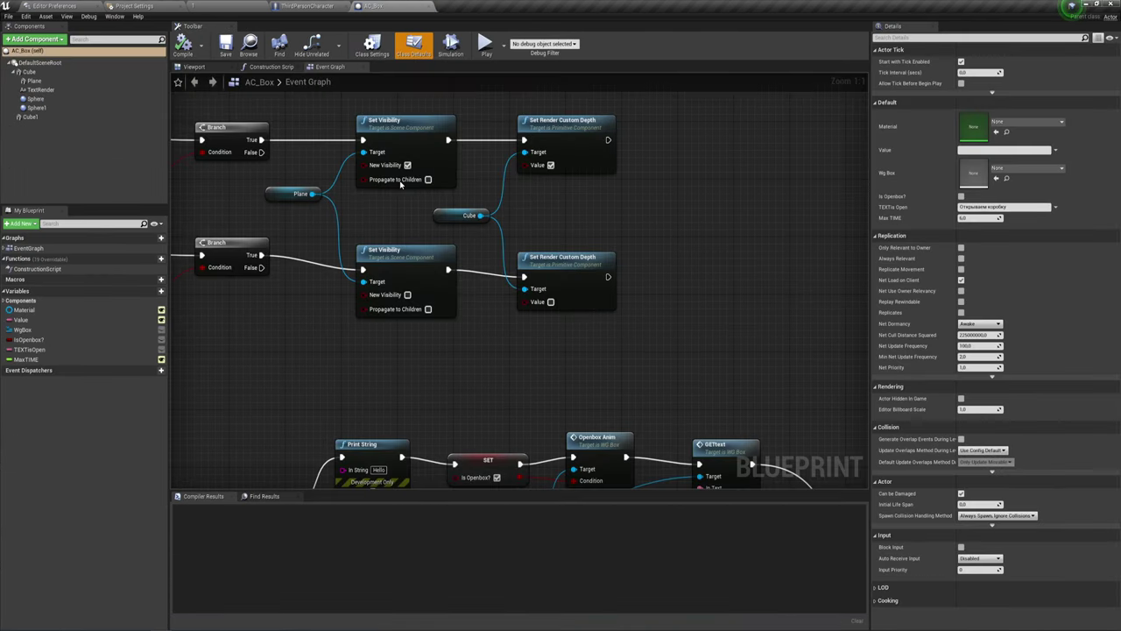
{"action": "left_click", "coordinate": [217, 7]}
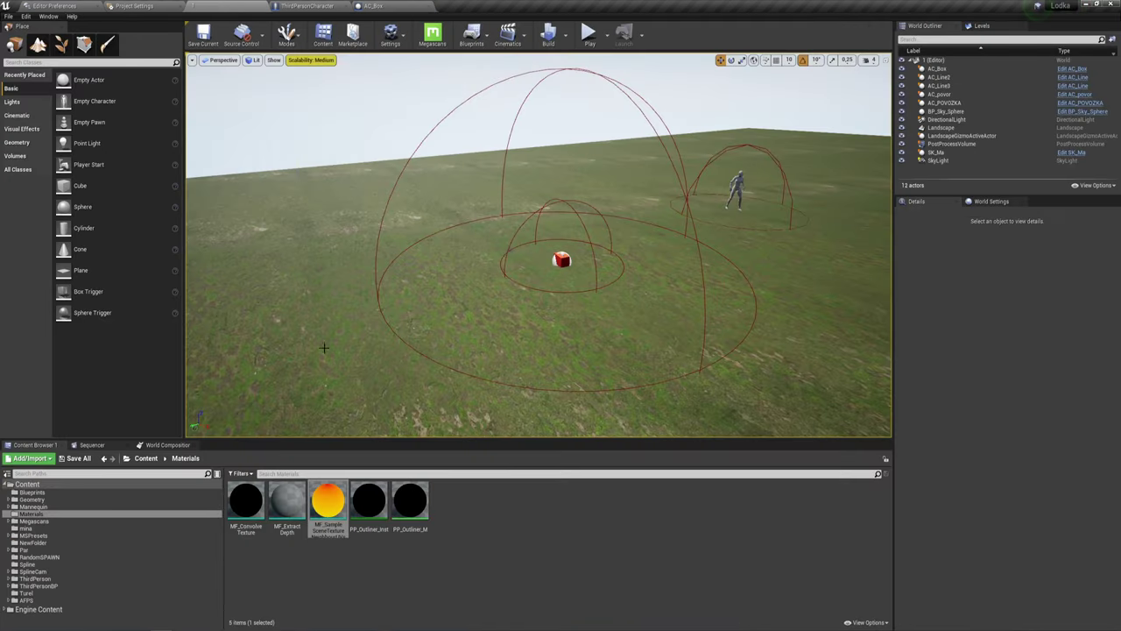
Open MF_ExtractDepth and disconnect the 5000 node from the Divide's B input
{"action": "double_click", "coordinate": [287, 501]}
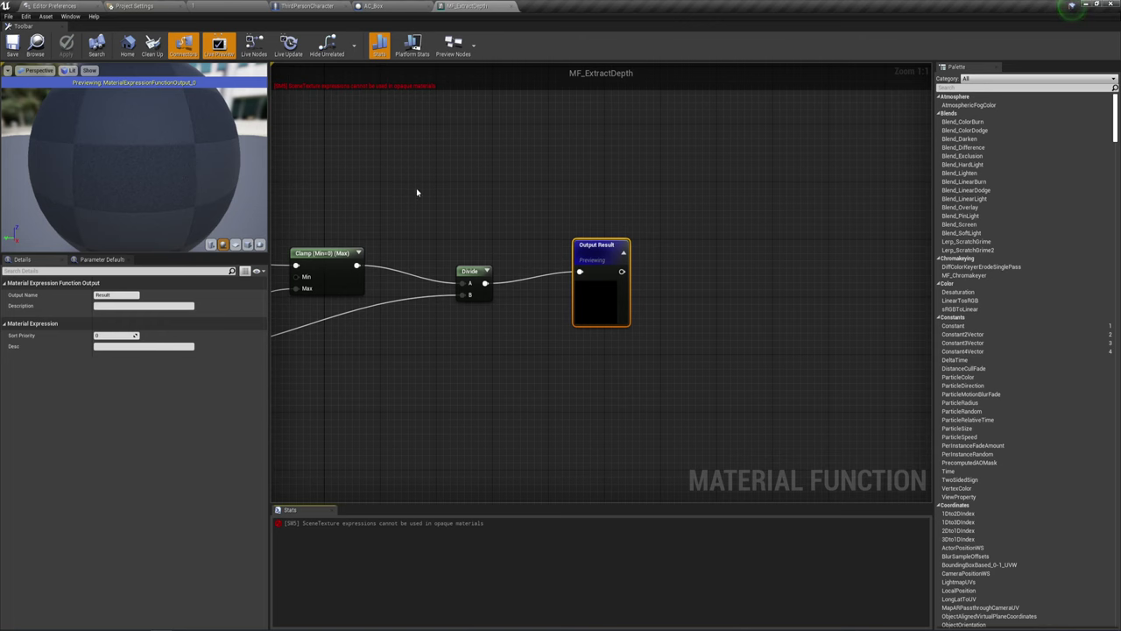
{"action": "right_click_drag", "start_coordinate": [416, 192], "coordinate": [626, 155]}
{"action": "scroll", "coordinate": [570, 223], "scroll_direction": "down", "scroll_amount": 1}
{"action": "right_click_drag", "start_coordinate": [570, 222], "coordinate": [611, 204]}
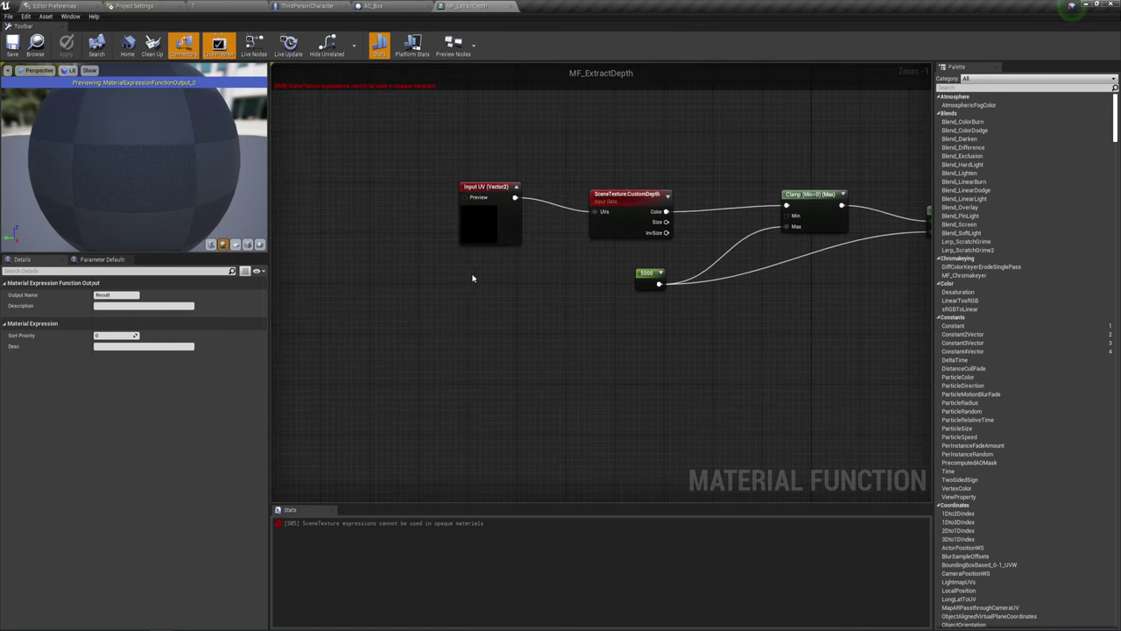
{"action": "right_click_drag", "start_coordinate": [551, 286], "coordinate": [640, 212]}
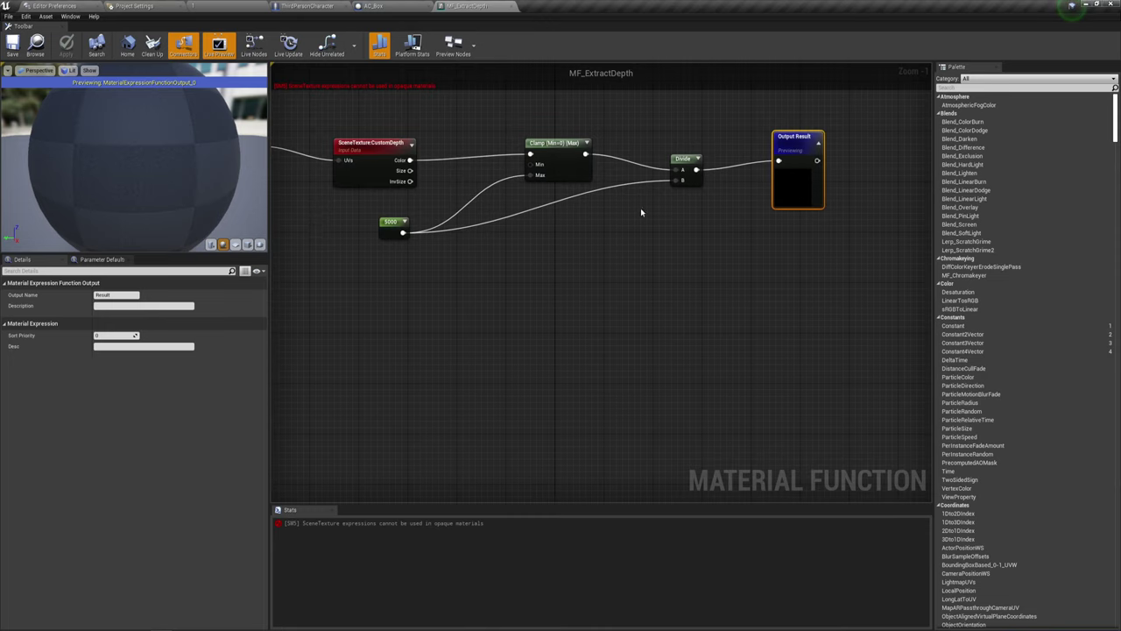
{"action": "left_click", "coordinate": [576, 198], "text": "alt"}
Set the Divide node's Const B to 40000, then go back to the level editor
{"action": "right_click_drag", "start_coordinate": [575, 195], "coordinate": [546, 230]}
{"action": "scroll", "coordinate": [559, 245], "scroll_direction": "up", "scroll_amount": 1}
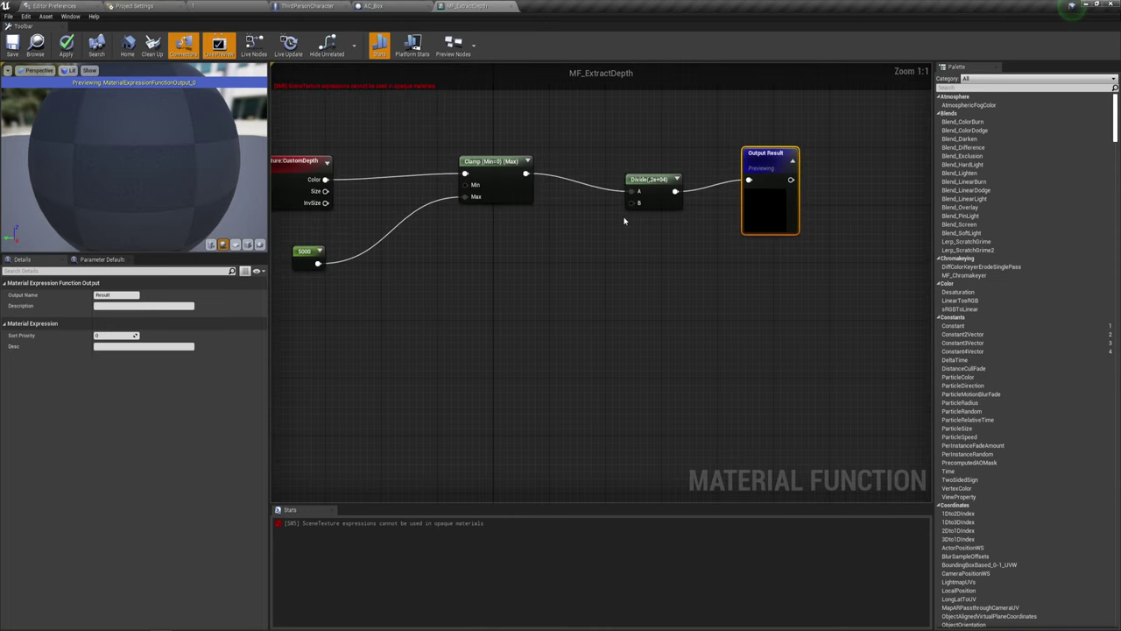
{"action": "right_click_drag", "start_coordinate": [624, 220], "coordinate": [614, 204]}
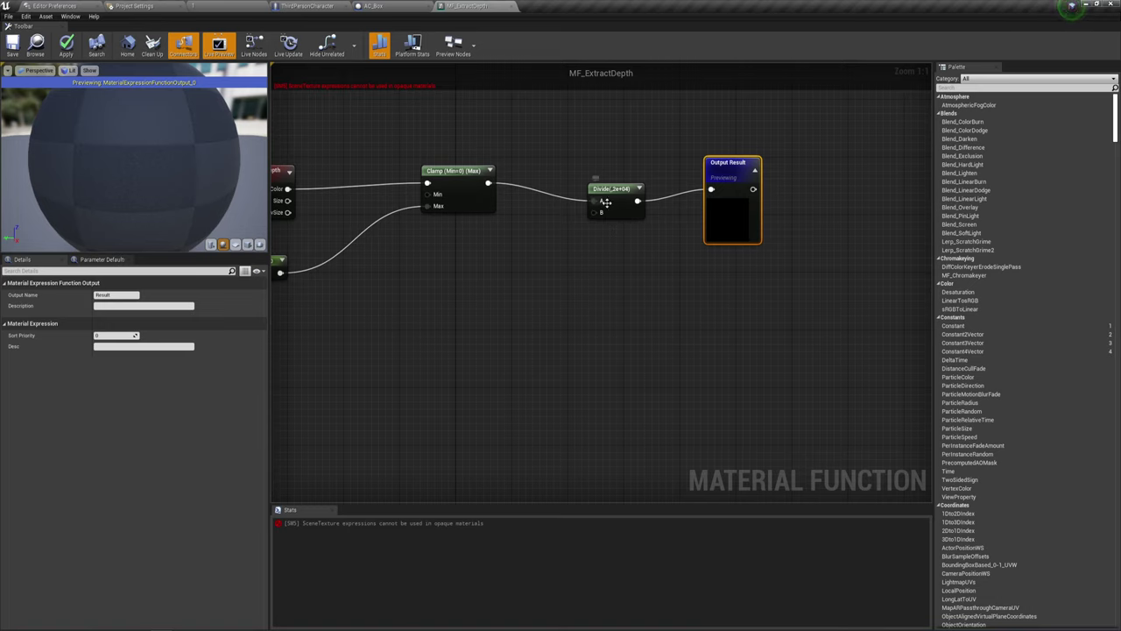
{"action": "left_click", "coordinate": [612, 189]}
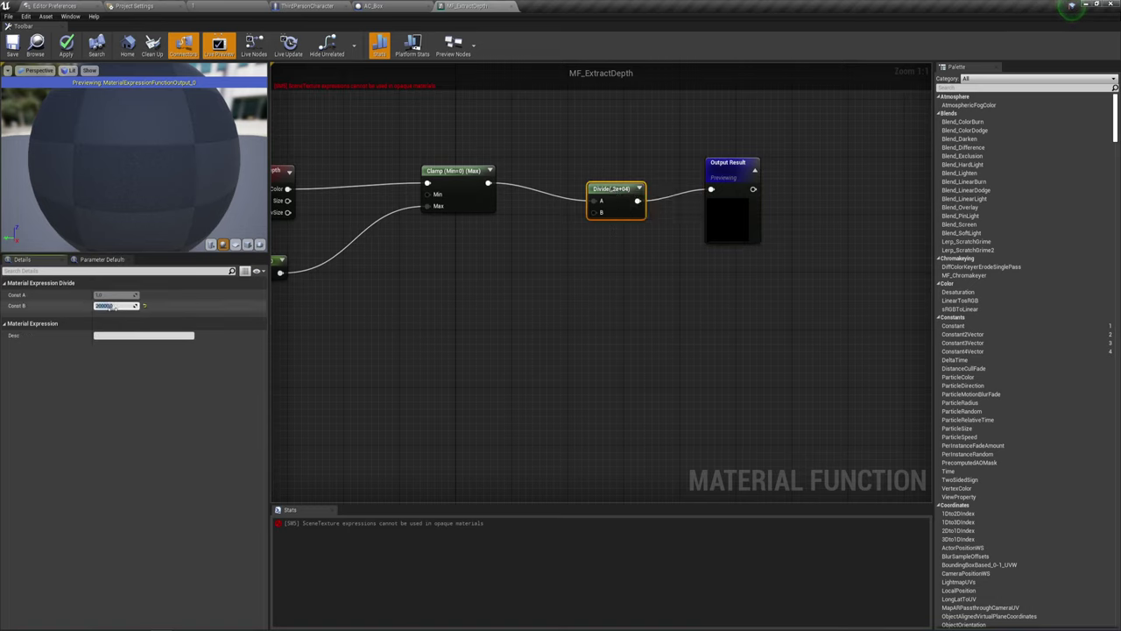
{"action": "mouse_move", "coordinate": [366, 273]}
{"action": "right_mouse_down"}
{"action": "mouse_move", "coordinate": [479, 260]}
{"action": "mouse_move", "coordinate": [403, 265]}
{"action": "right_mouse_up"}
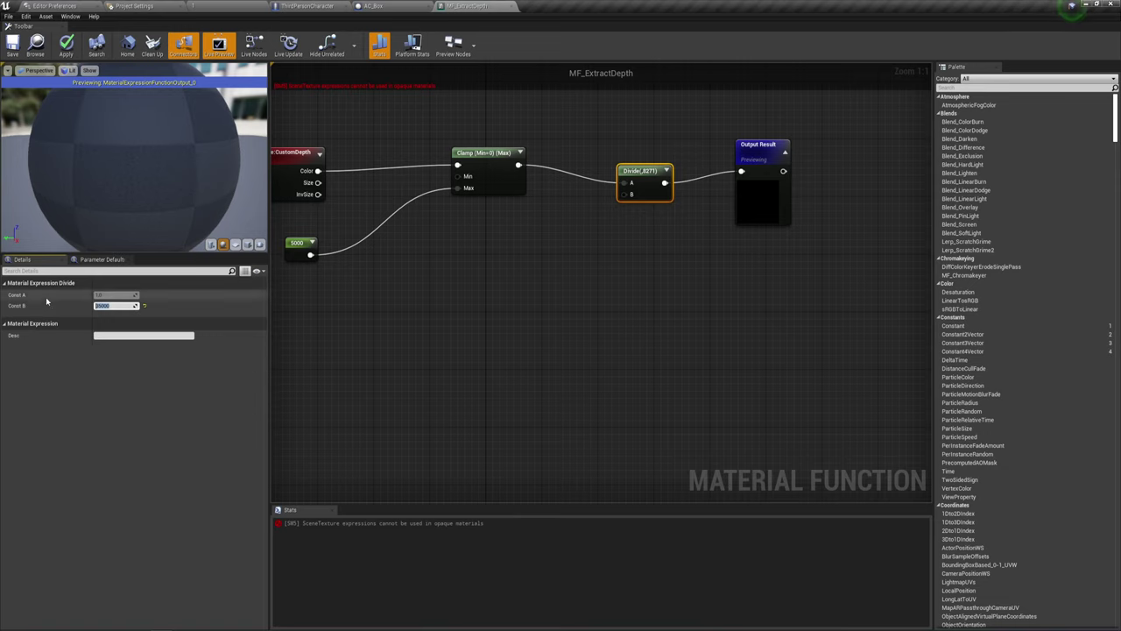
{"action": "type", "text": "40000"}
{"action": "key", "text": "Return"}
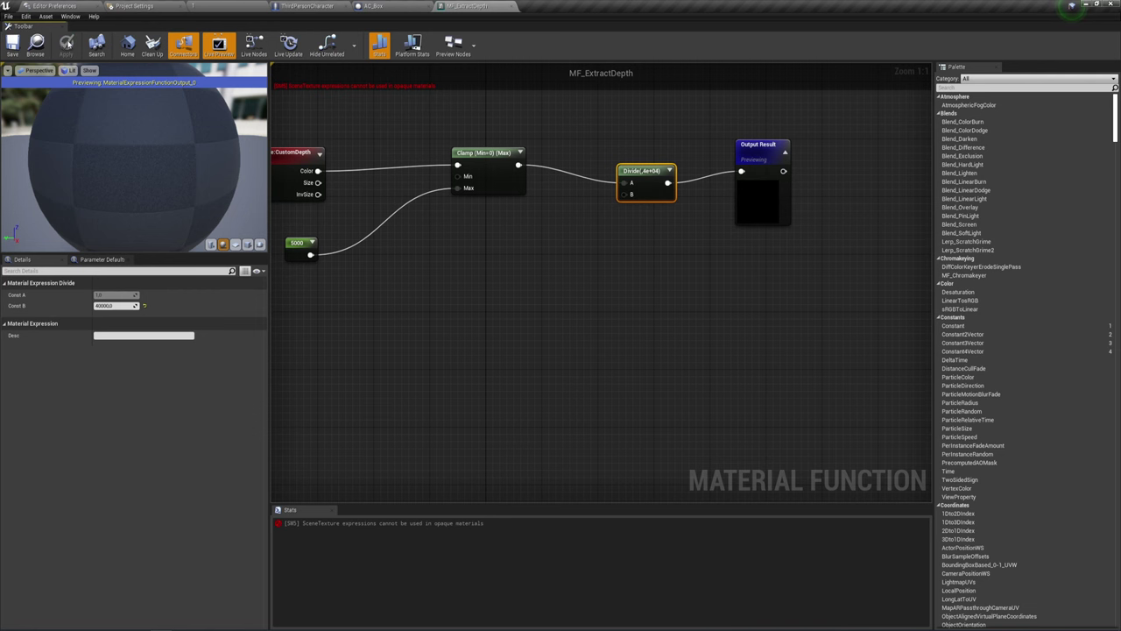
{"action": "left_click", "coordinate": [213, 7]}
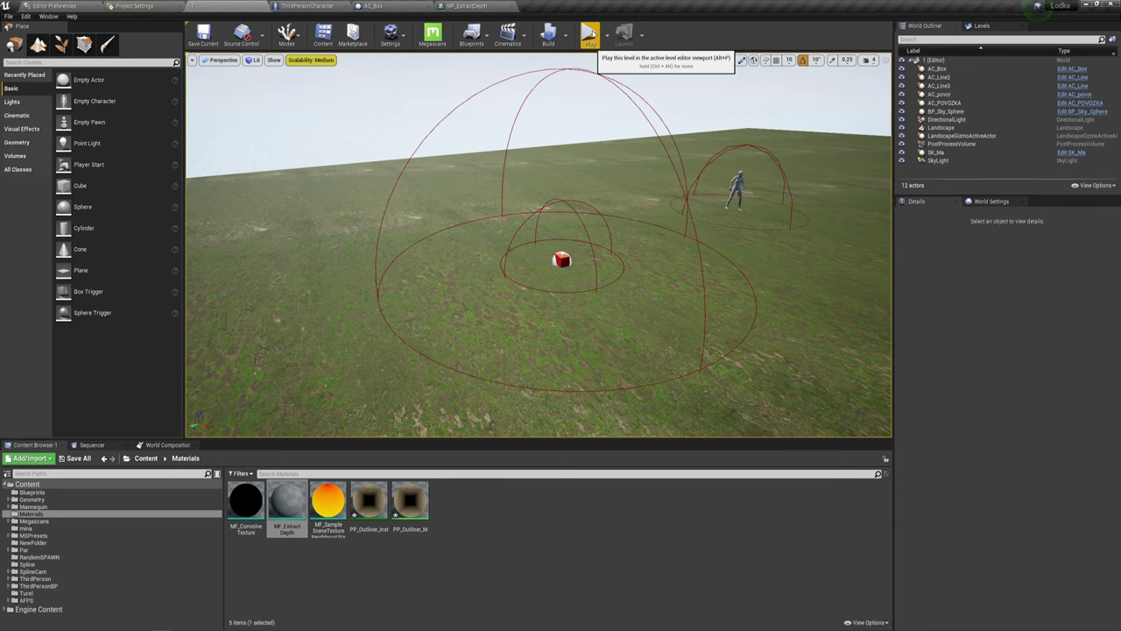
Play-test the level with the 40000 depth divisor, then stop the session
{"action": "left_click", "coordinate": [589, 39]}
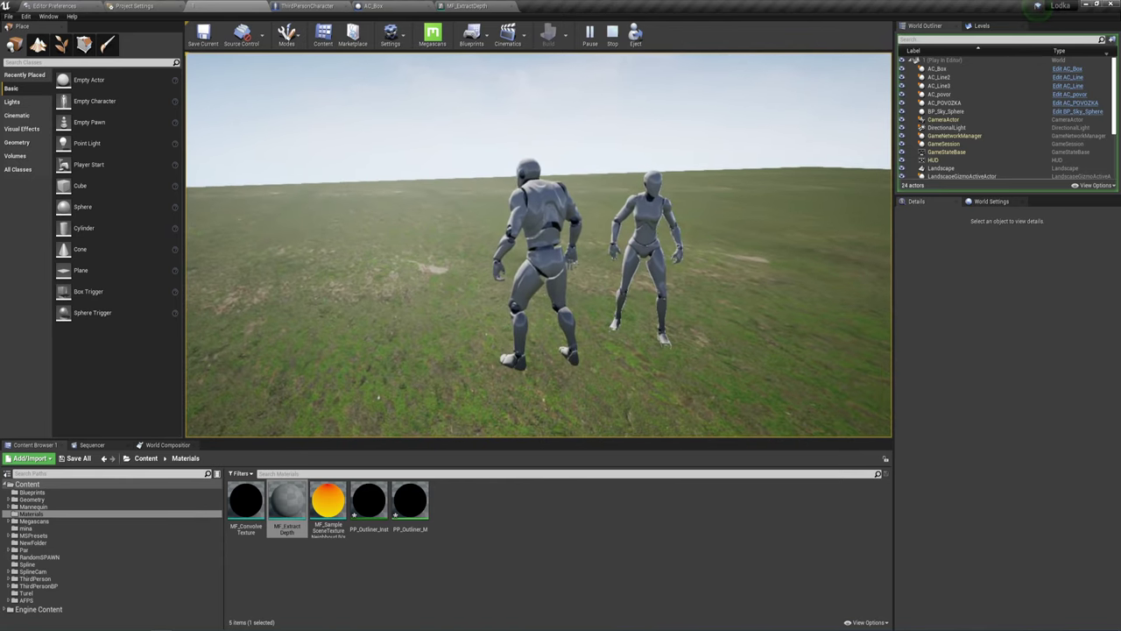
{"action": "key", "text": "Escape"}
Change the MF_ExtractDepth Divide constant to 35000 and apply the change
{"action": "left_click", "coordinate": [456, 6]}
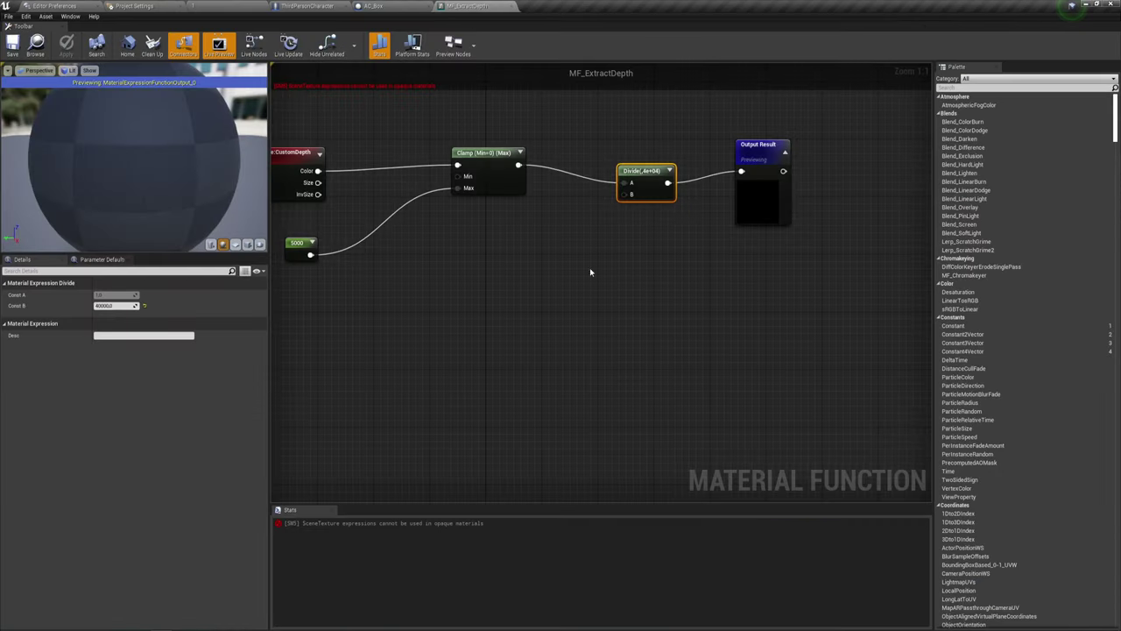
{"action": "left_click", "coordinate": [103, 305]}
{"action": "type", "text": "35000"}
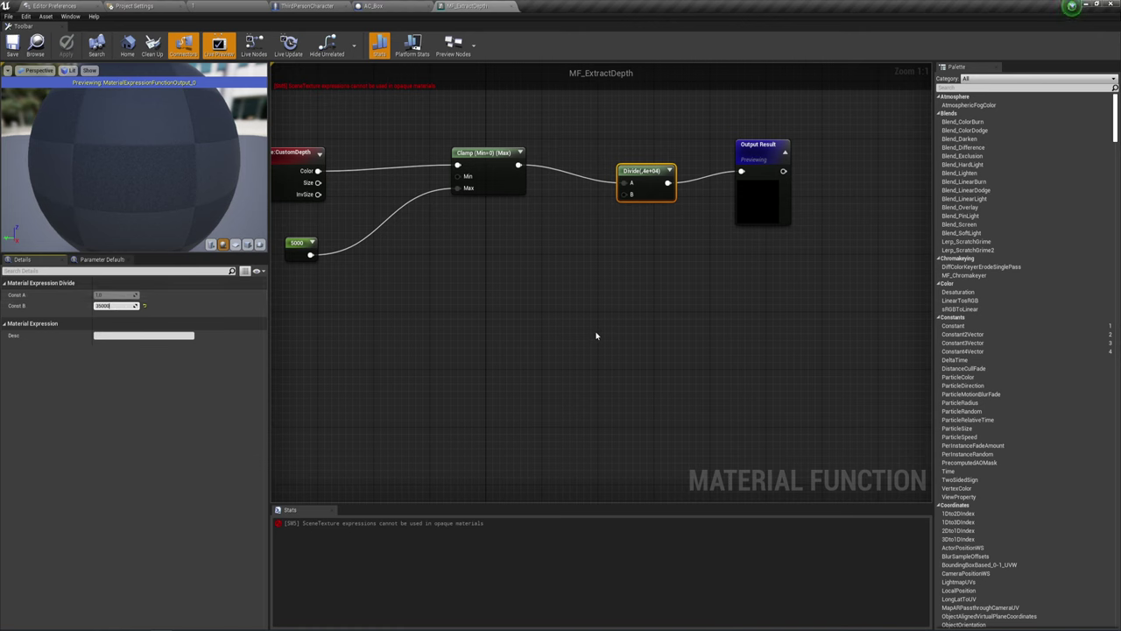
{"action": "left_click", "coordinate": [596, 335]}
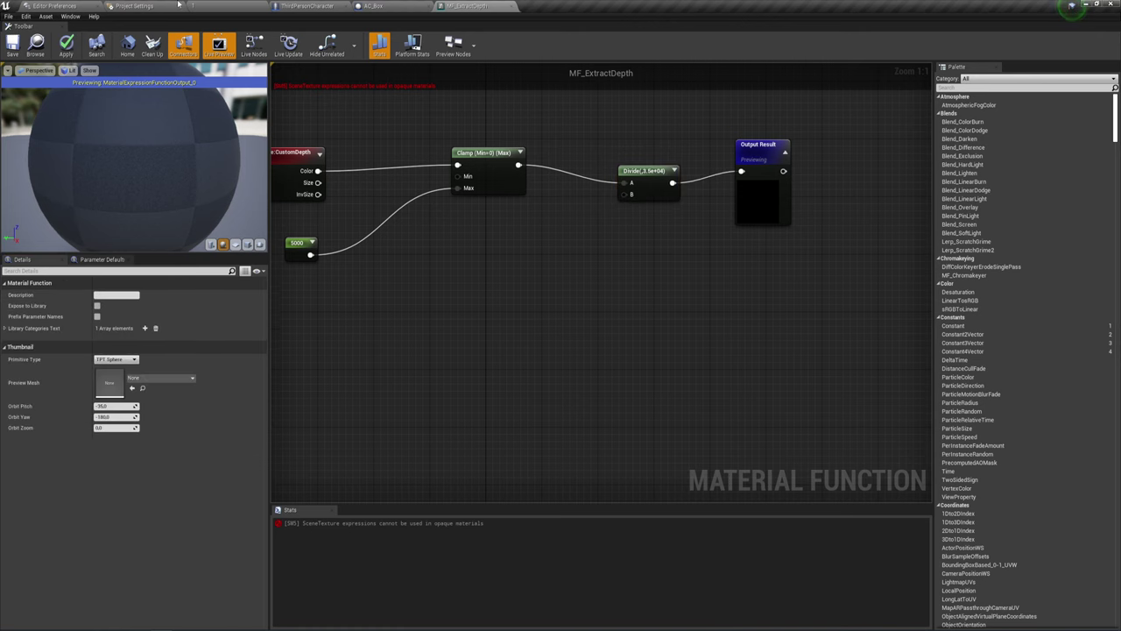
{"action": "left_click", "coordinate": [67, 44]}
{"action": "left_click", "coordinate": [185, 6]}
Play the level and walk the character over to the red box
{"action": "left_click", "coordinate": [592, 35]}
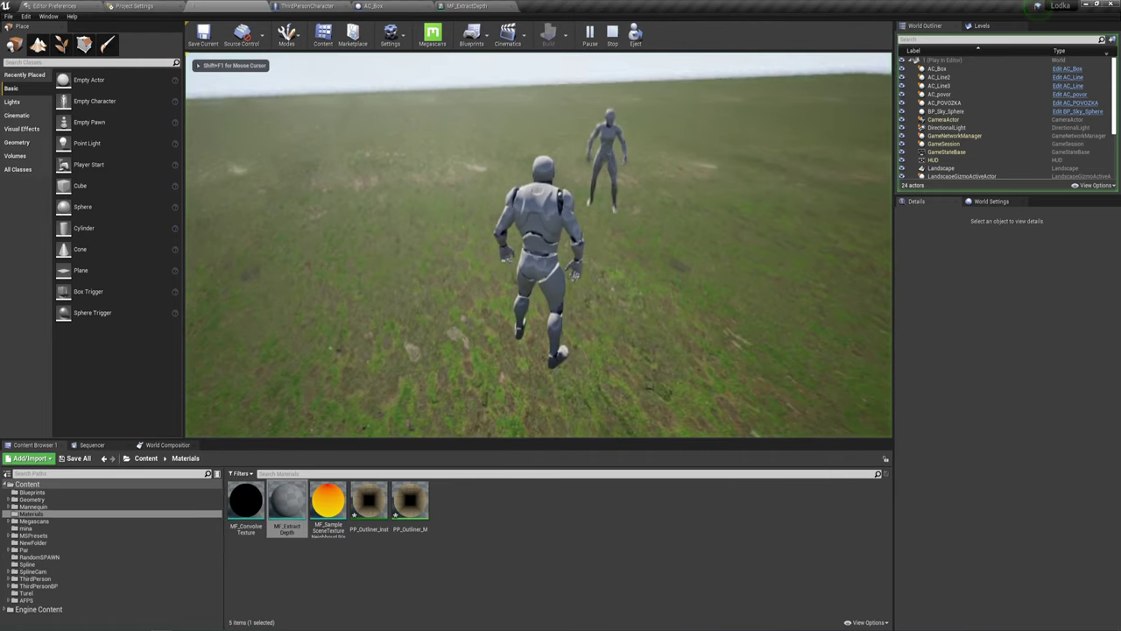
{"action": "key", "text": "w"}
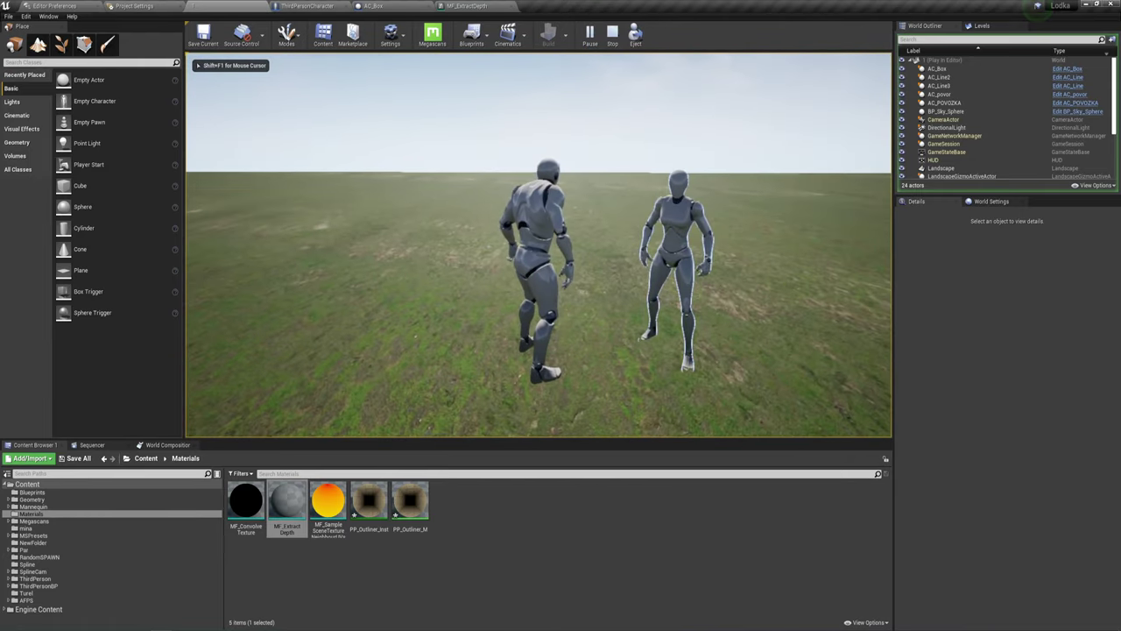
{"action": "key", "text": "w"}
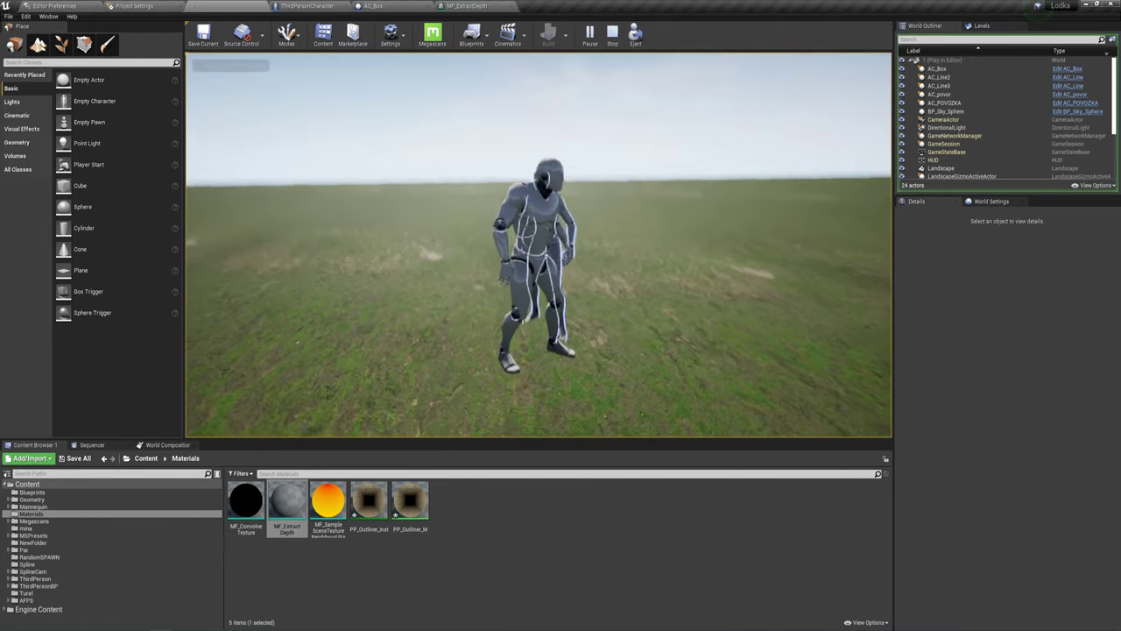
{"action": "key", "text": "w"}
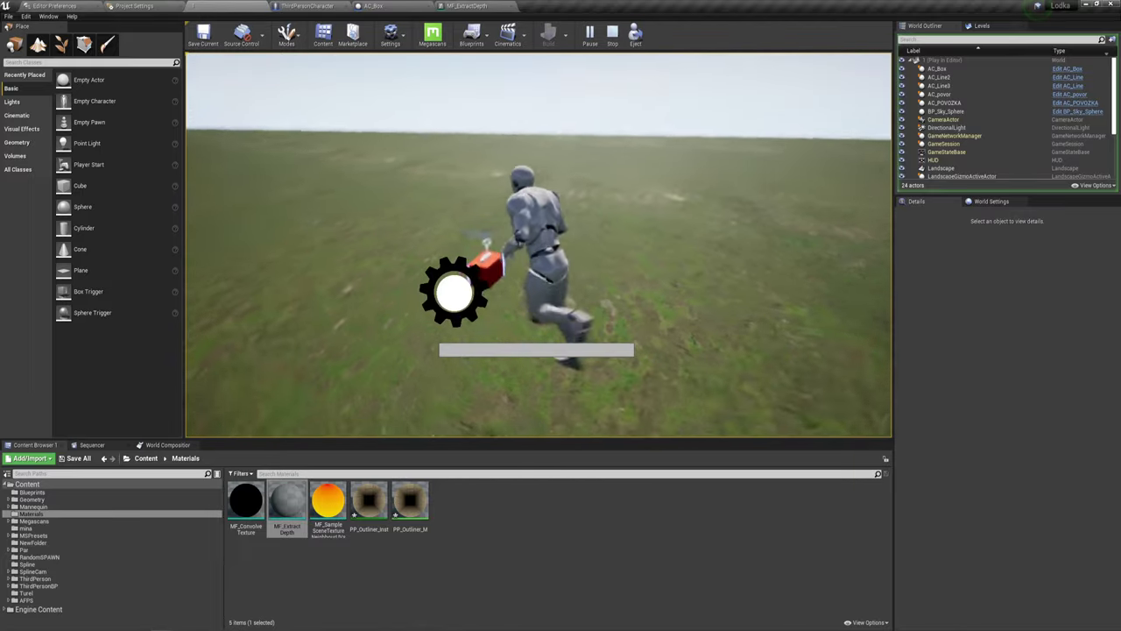
{"action": "key", "text": "w"}
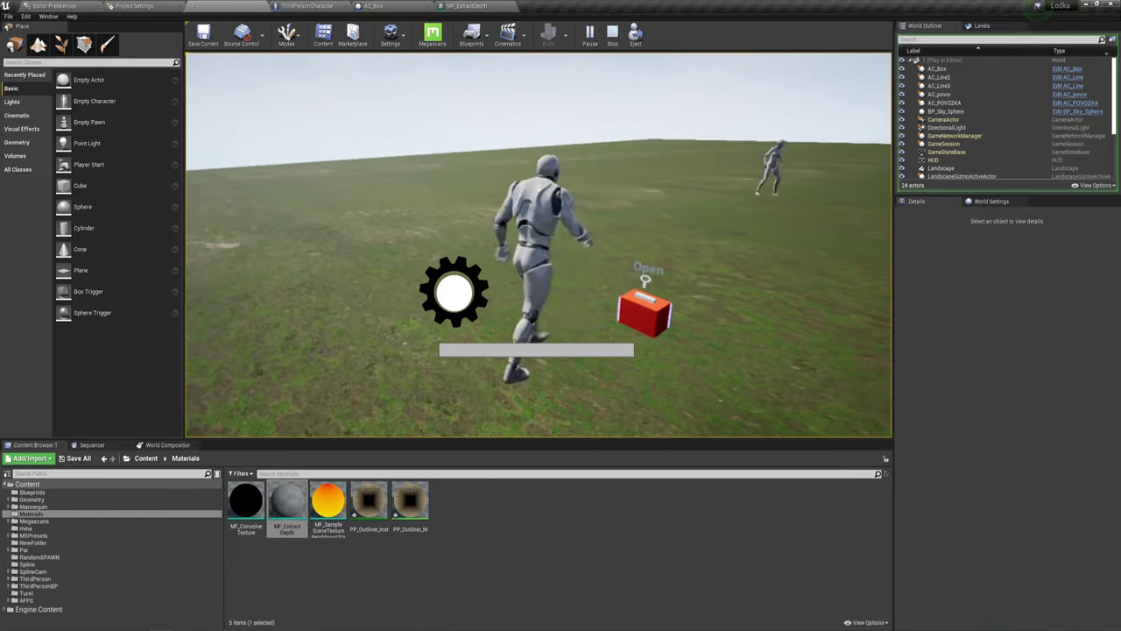
{"action": "key", "text": "w"}
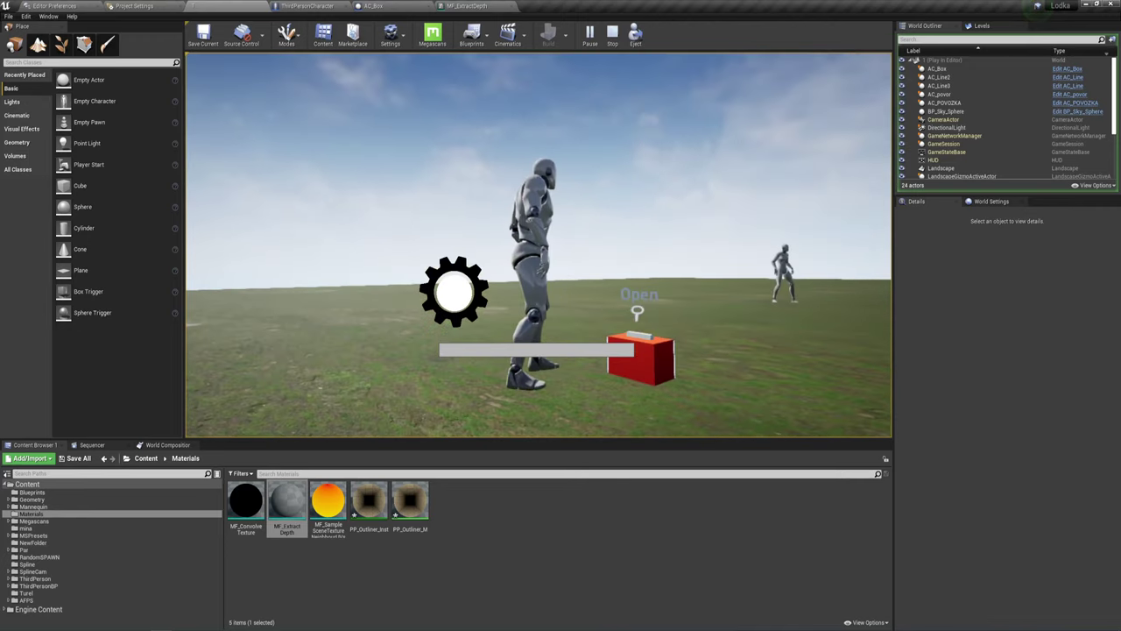
{"action": "key", "text": "w"}
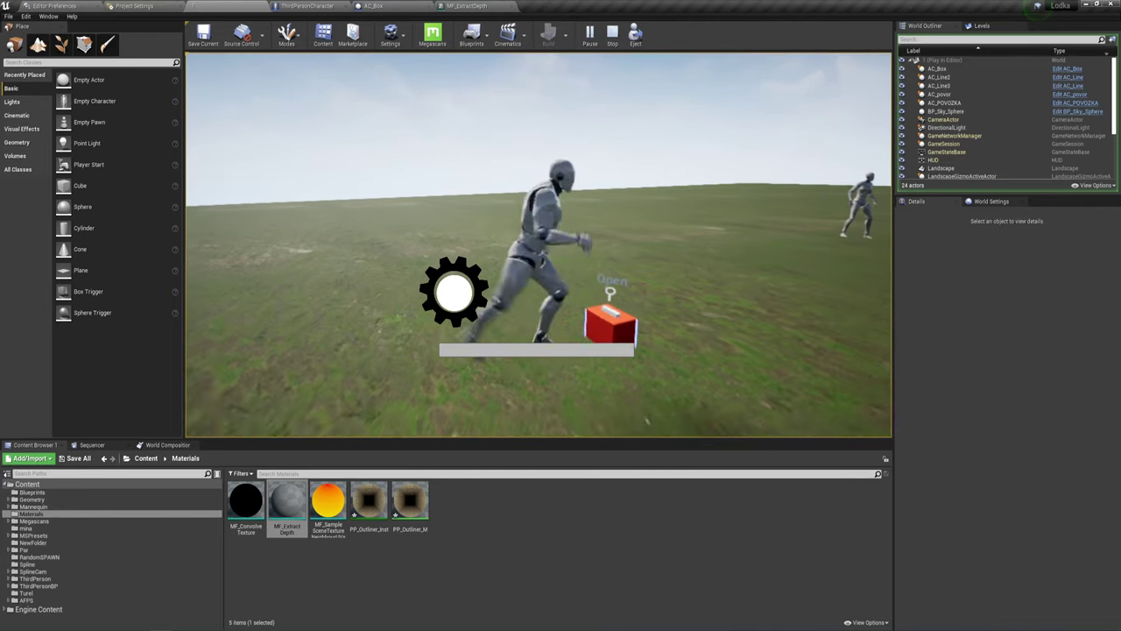
{"action": "key", "text": "w"}
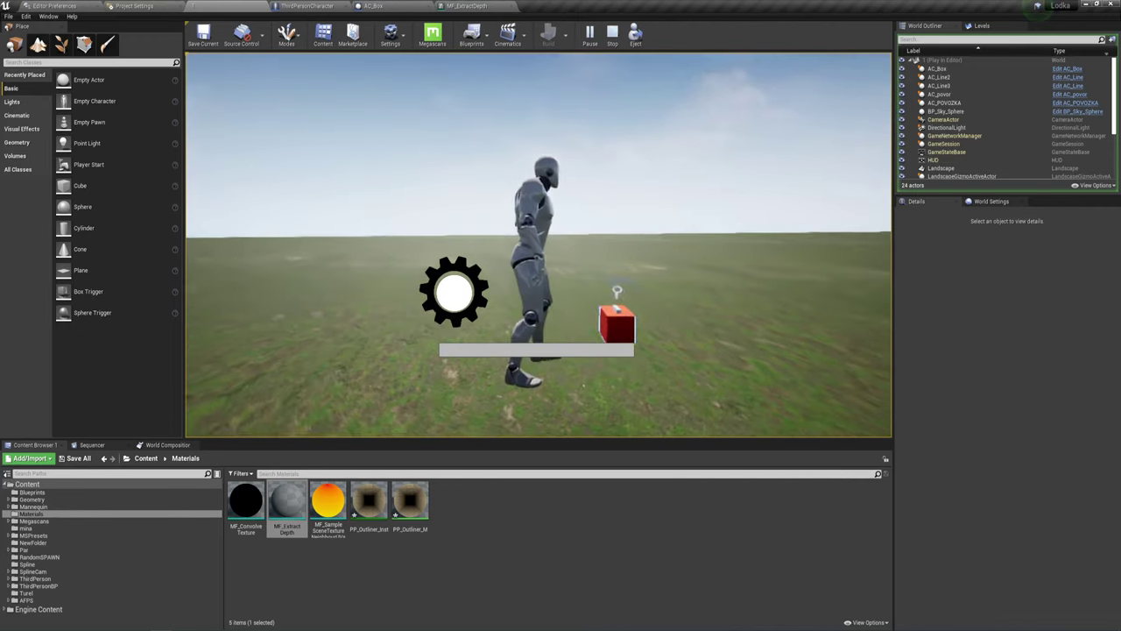
Stop the play session, check the Divide node's divisor in MF_ExtractDepth, and play the level again
{"action": "key", "text": "Escape"}
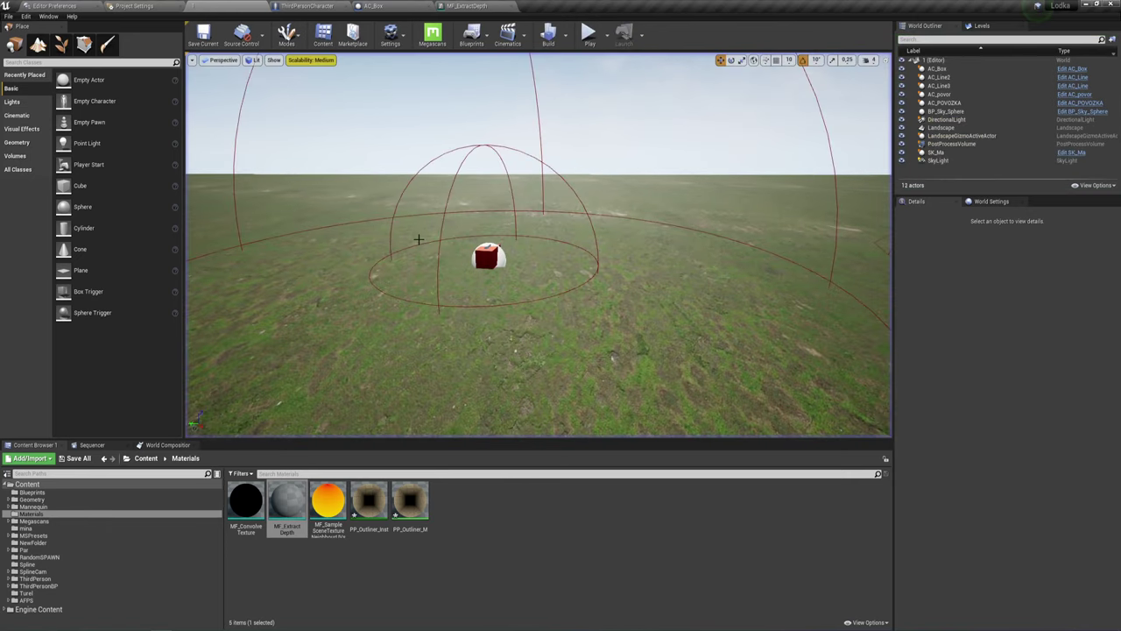
{"action": "left_click", "coordinate": [455, 5]}
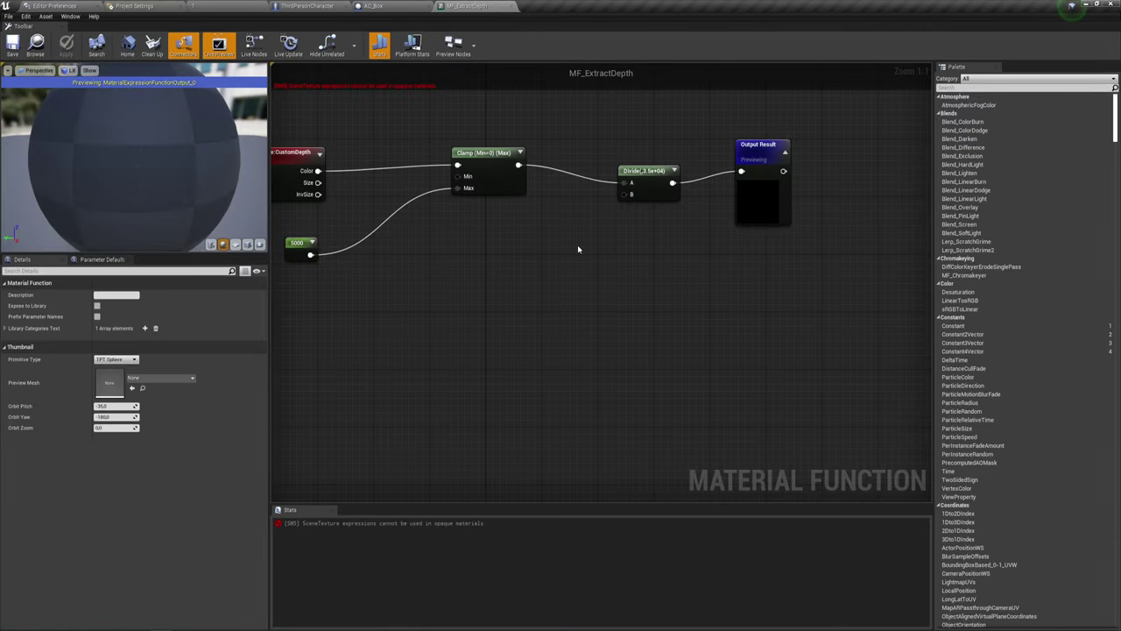
{"action": "left_click", "coordinate": [629, 197]}
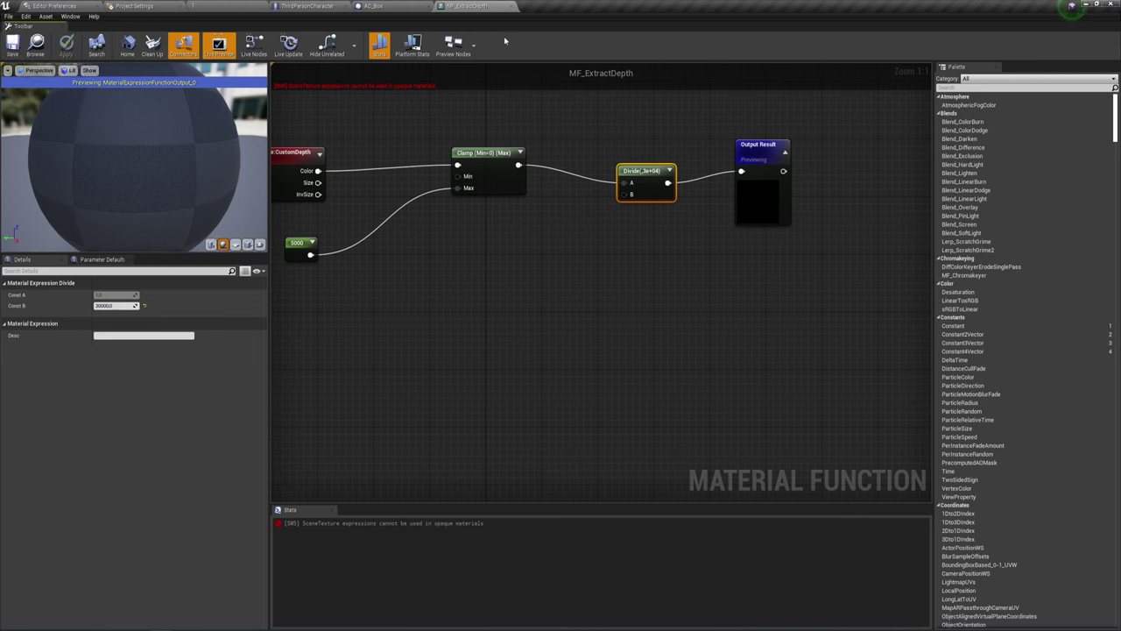
{"action": "left_click", "coordinate": [210, 4]}
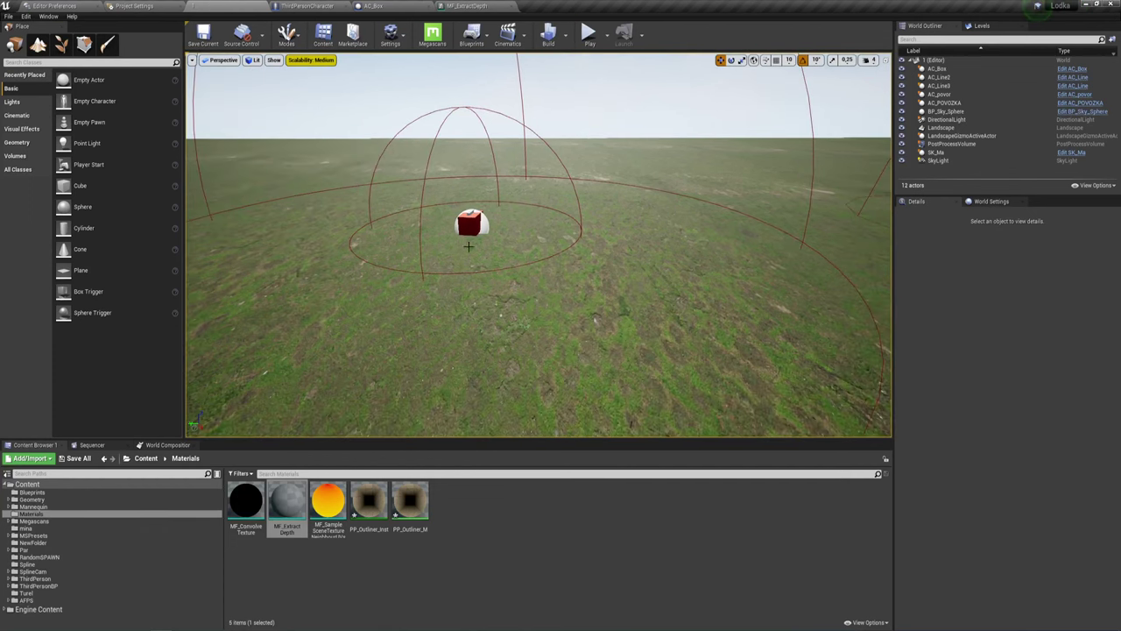
{"action": "left_click", "coordinate": [591, 46]}
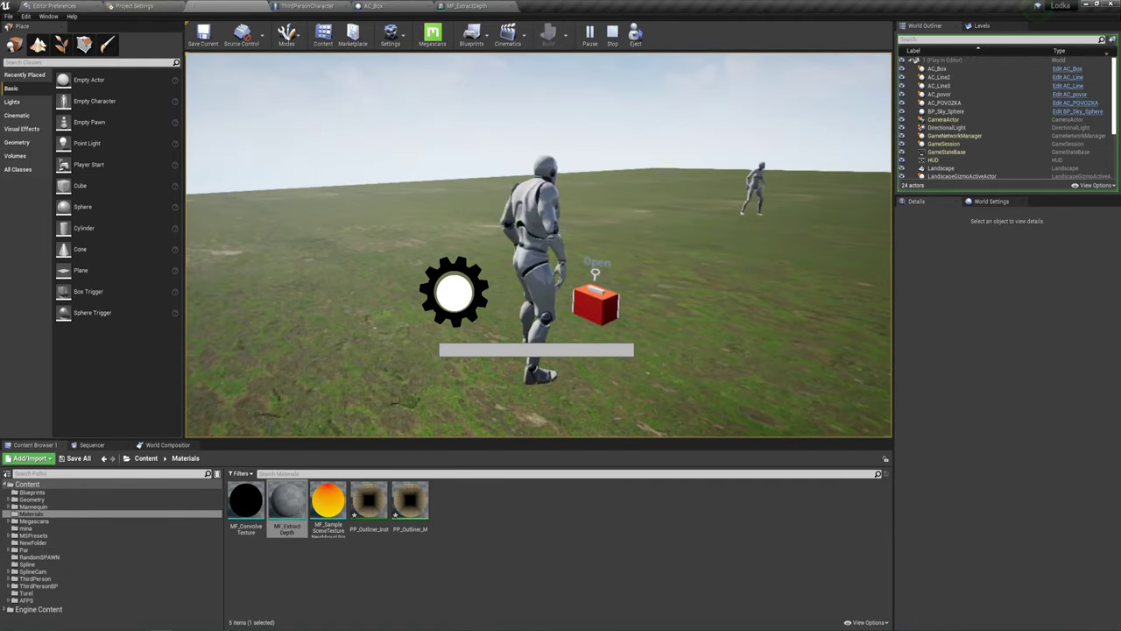
Stop the session and change the Clamp's Max constant in MF_ExtractDepth from 5000 to 3000
{"action": "key", "text": "Escape"}
{"action": "left_click", "coordinate": [484, 5]}
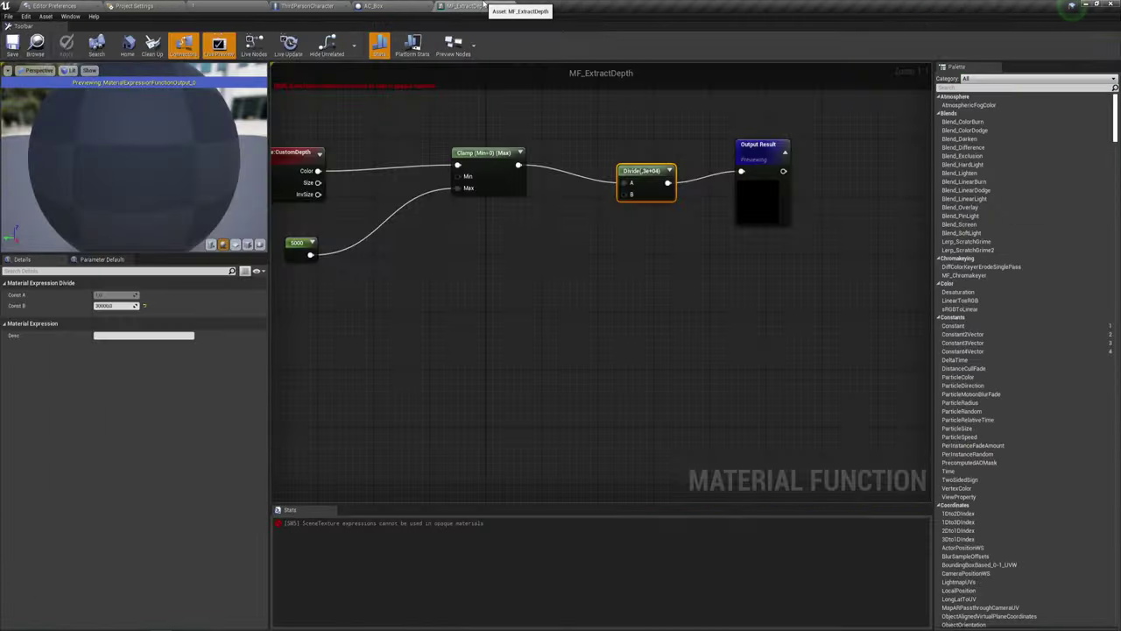
{"action": "right_click_drag", "start_coordinate": [464, 241], "coordinate": [611, 227]}
{"action": "left_click", "coordinate": [432, 231]}
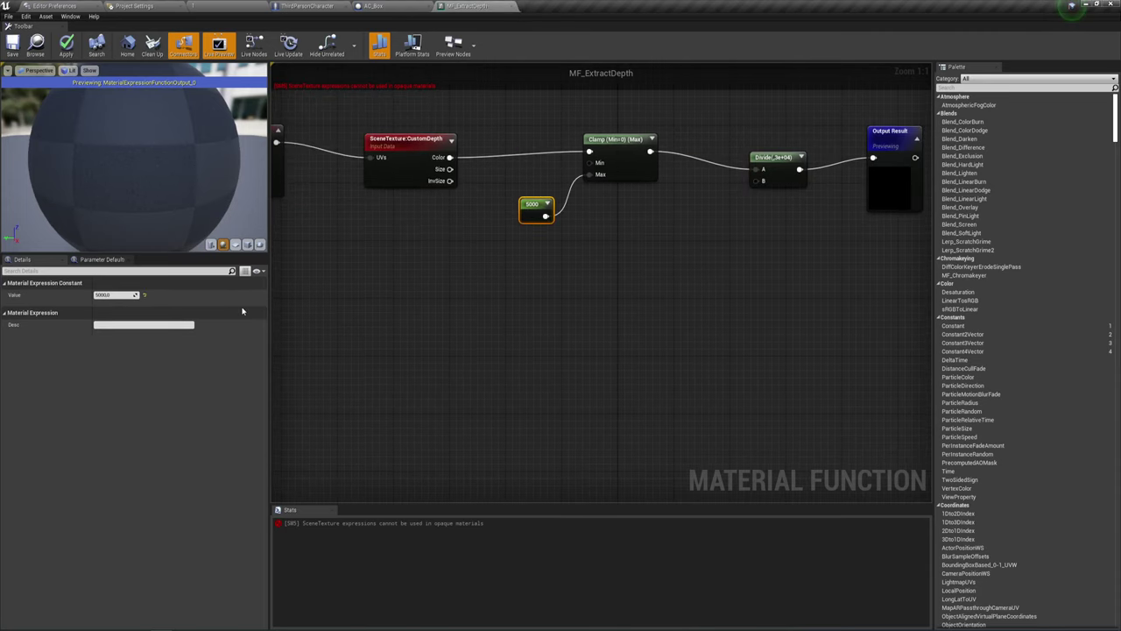
{"action": "left_click", "coordinate": [114, 295]}
{"action": "type", "text": "3000"}
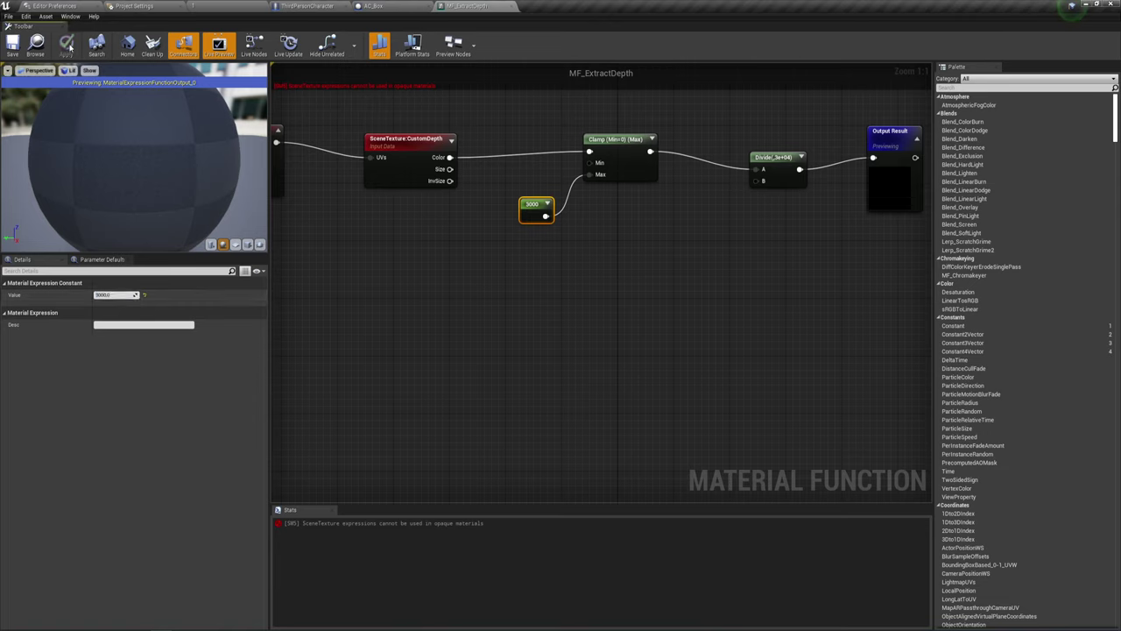
Play-test the new 3000 clamp, then return to MF_ExtractDepth
{"action": "left_click", "coordinate": [222, 5]}
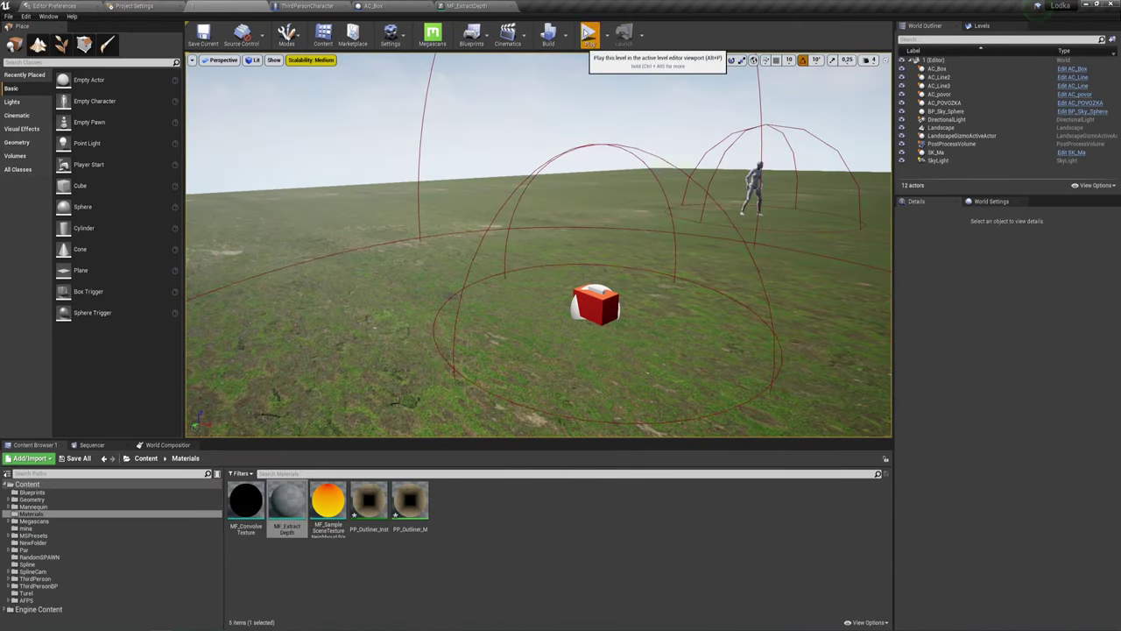
{"action": "left_click", "coordinate": [588, 33]}
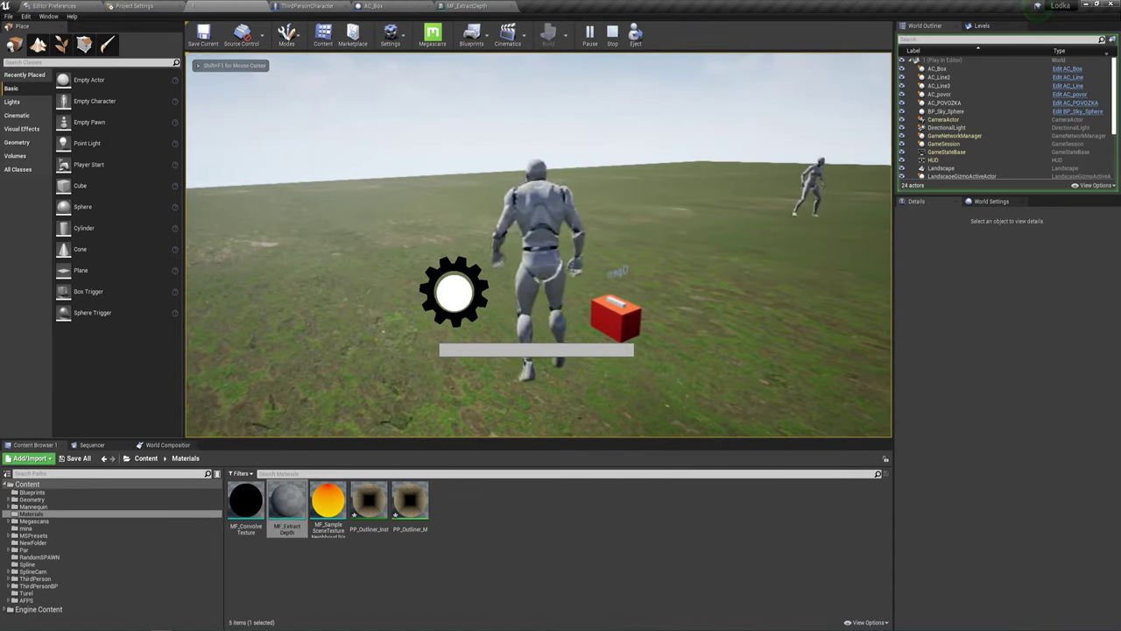
{"action": "key", "text": "Escape"}
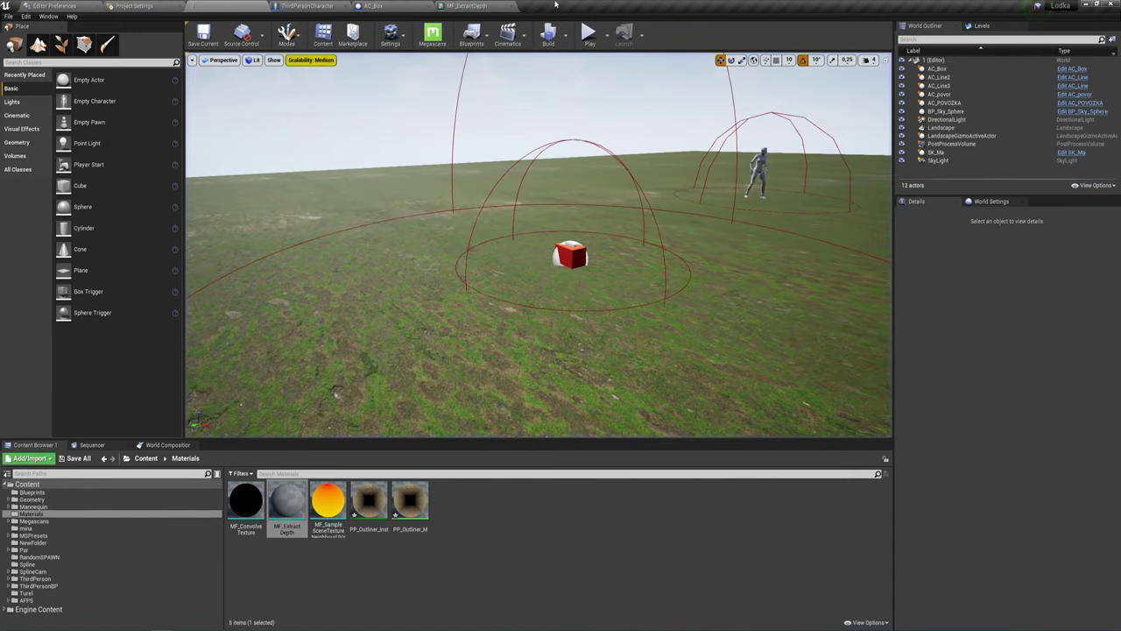
{"action": "left_click", "coordinate": [475, 7]}
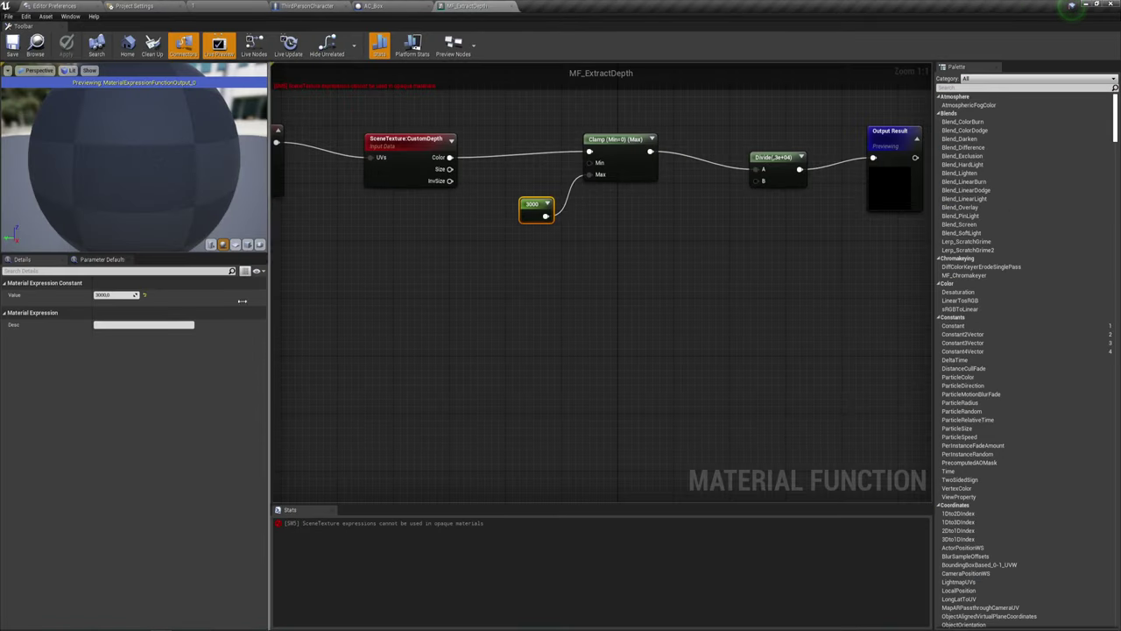
Set the Divide node's Const B to 15000 and apply the material function
{"action": "left_click", "coordinate": [106, 294]}
{"action": "left_click", "coordinate": [784, 169]}
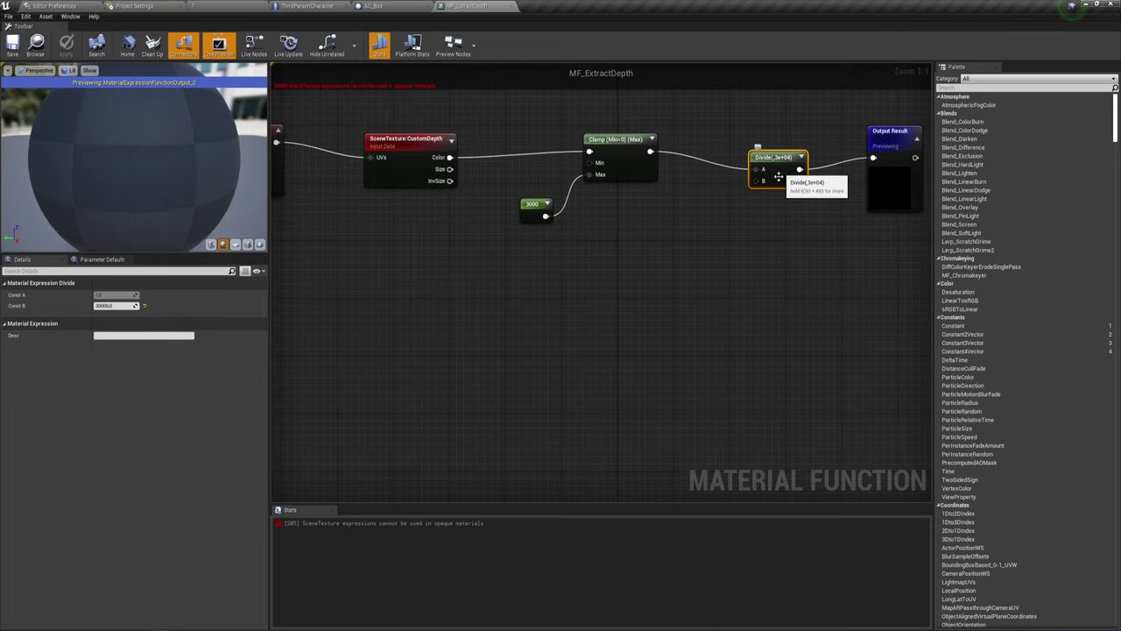
{"action": "left_click", "coordinate": [117, 306]}
{"action": "type", "text": "15000"}
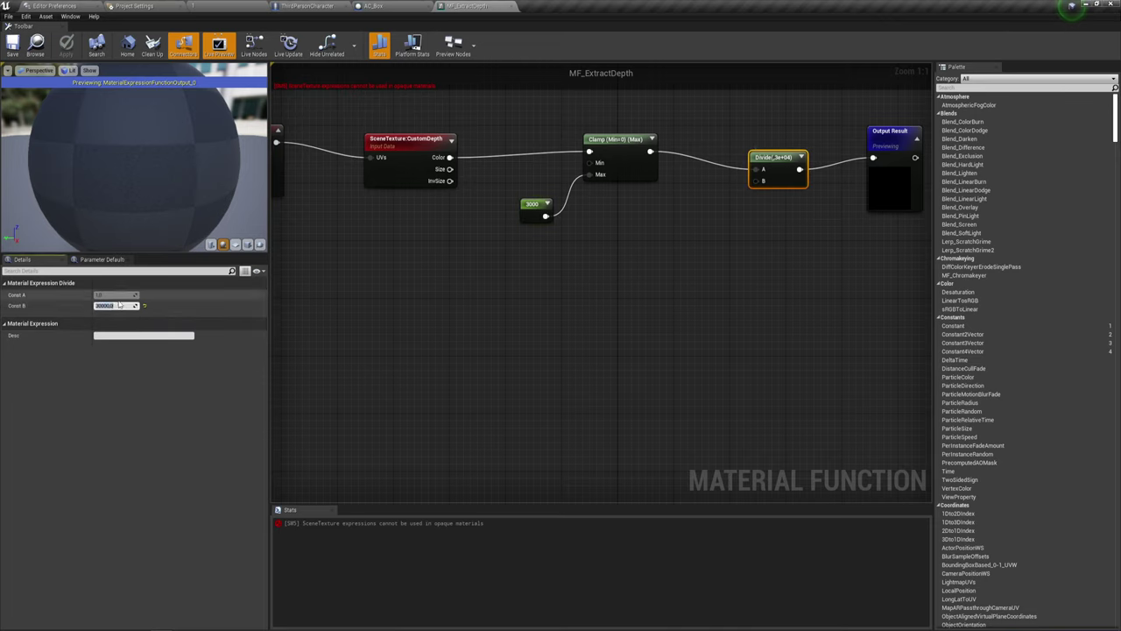
{"action": "left_click", "coordinate": [32, 55]}
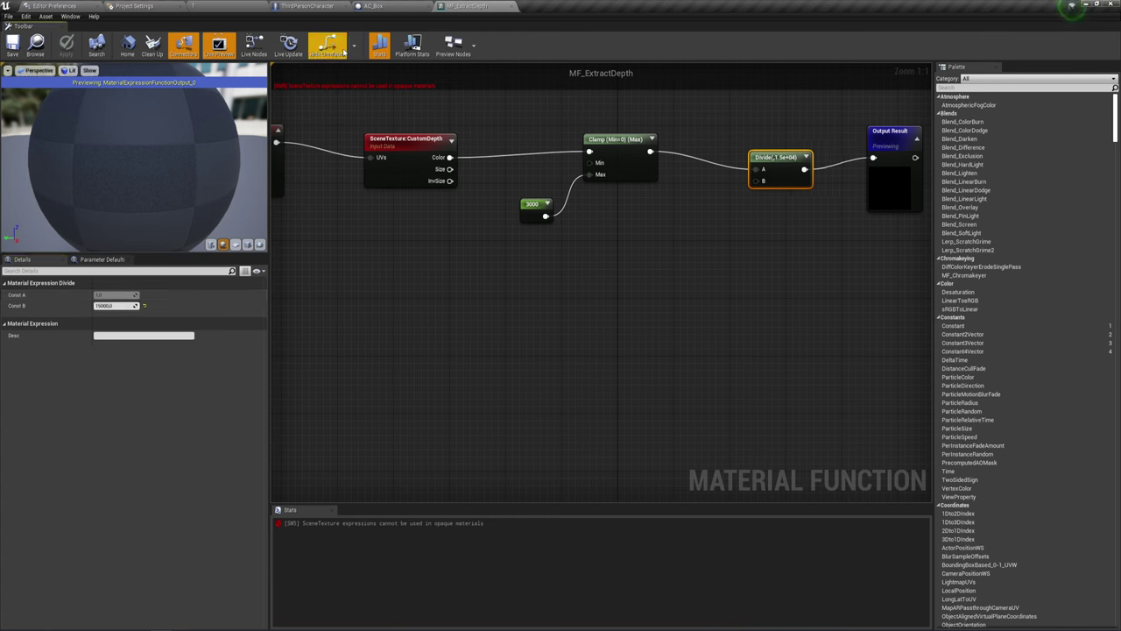
Play-test the level with the 15000 divisor, then stop the session
{"action": "left_click", "coordinate": [210, 5]}
{"action": "left_click", "coordinate": [588, 33]}
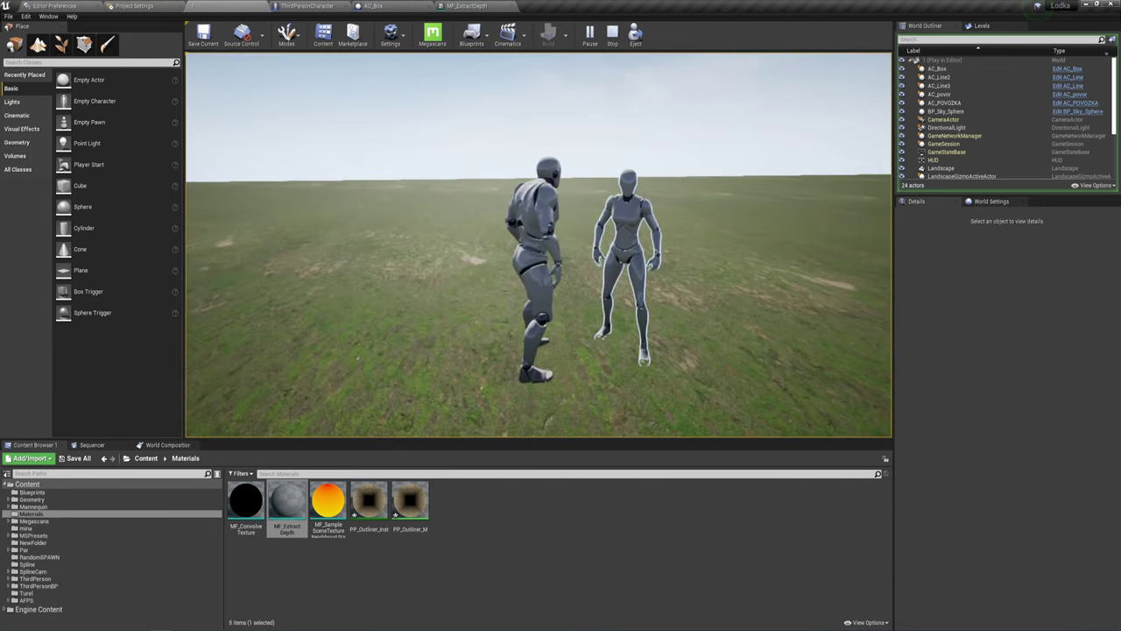
{"action": "key", "text": "Escape"}
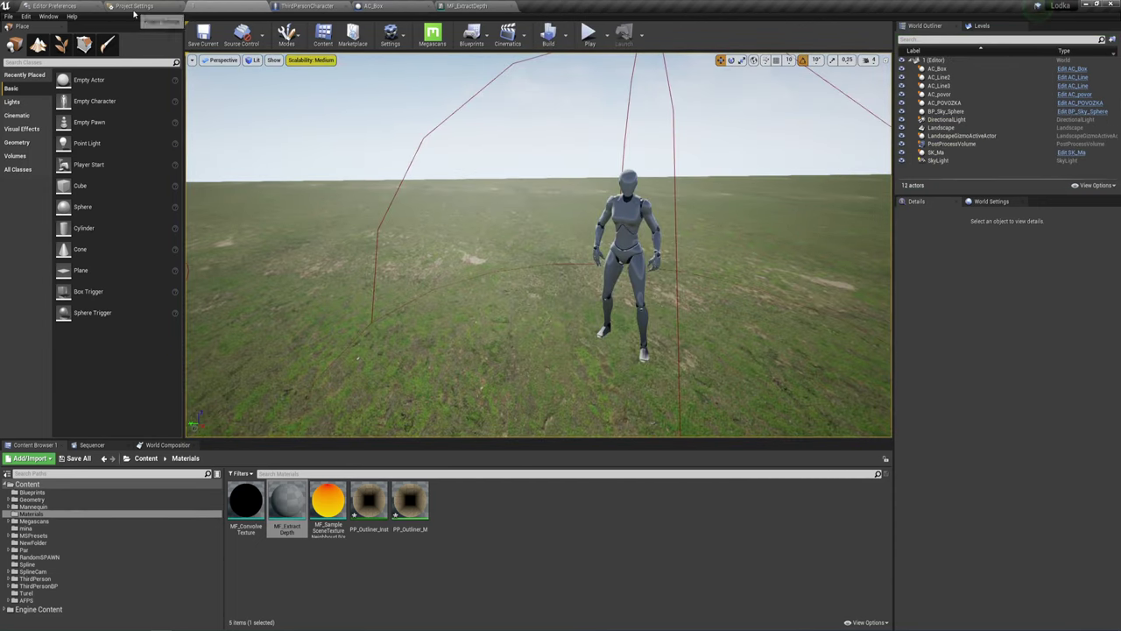
Search Project Settings for 'Blur' and uncheck Engine - Rendering > Motion Blur
{"action": "left_click", "coordinate": [136, 13]}
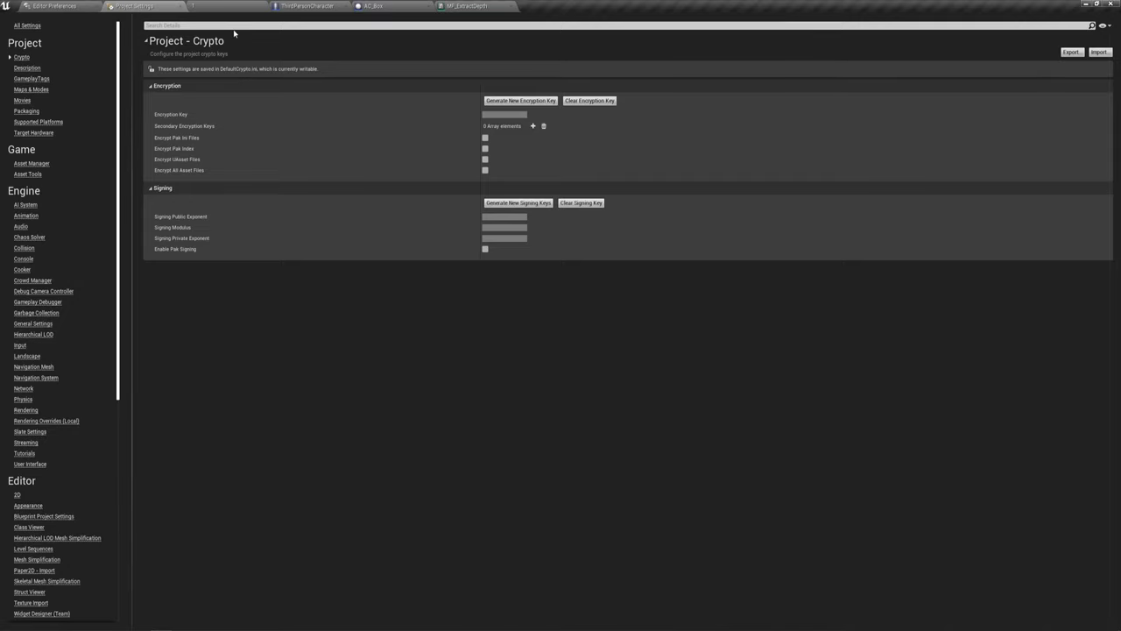
{"action": "left_click", "coordinate": [188, 26]}
{"action": "type", "text": "Blu"}
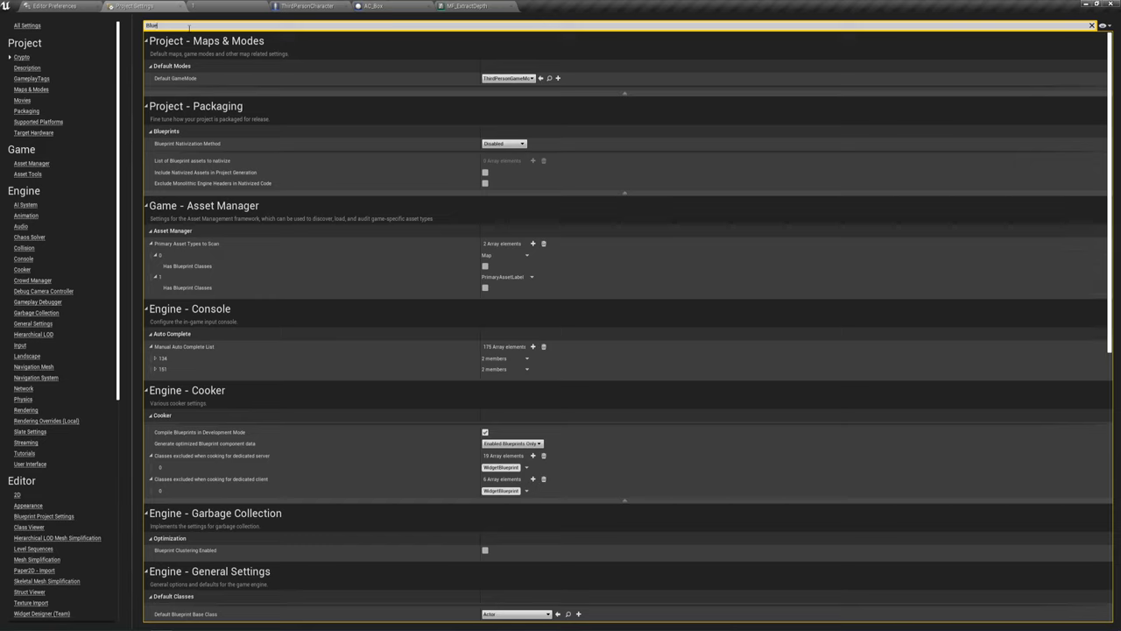
{"action": "type", "text": "r"}
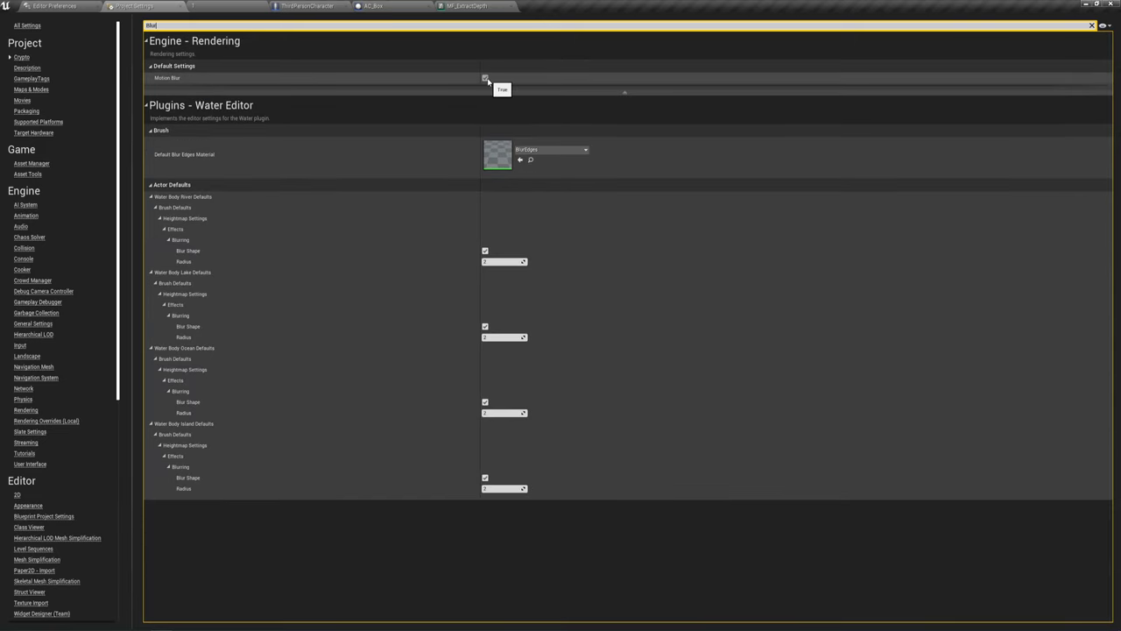
{"action": "left_click", "coordinate": [485, 78]}
{"action": "left_click", "coordinate": [211, 5]}
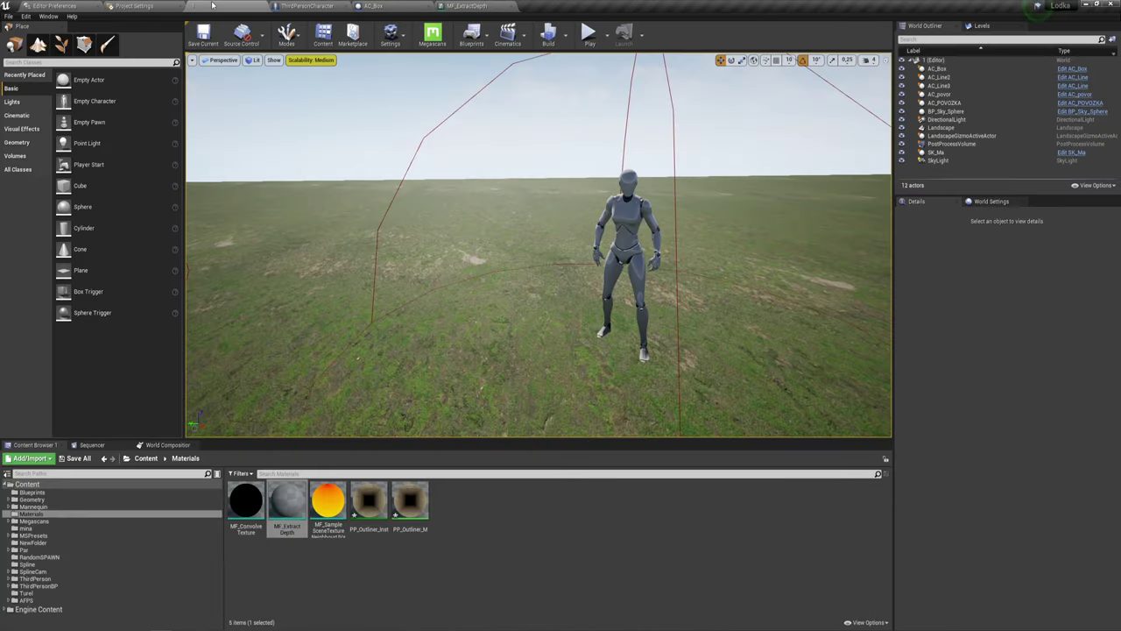
{"action": "left_click", "coordinate": [588, 32]}
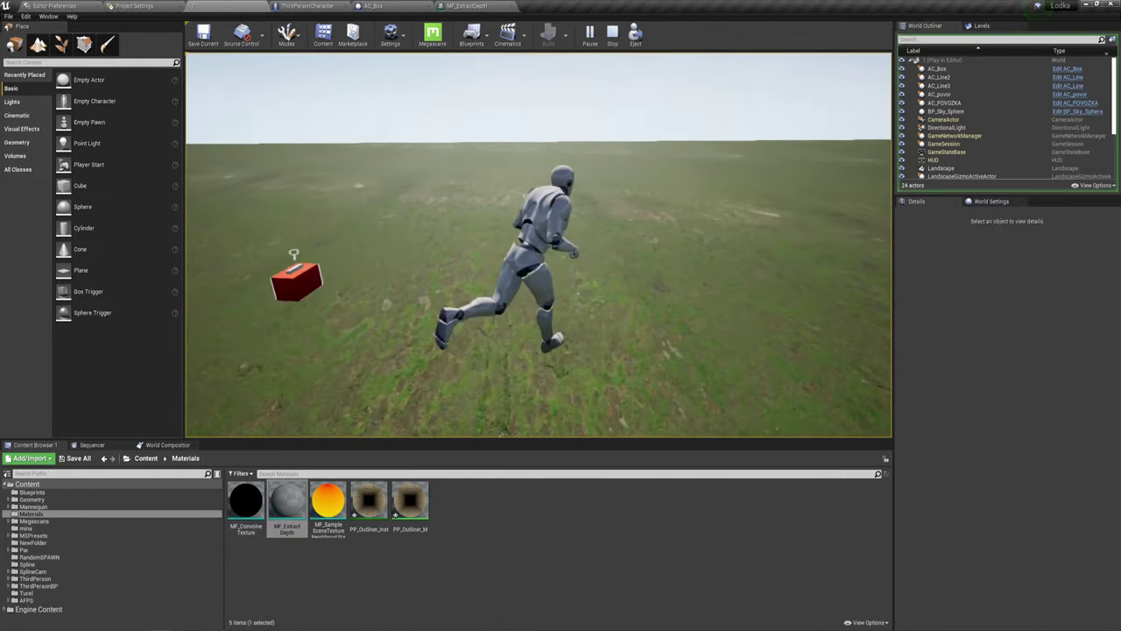
{"action": "key", "text": "Escape"}
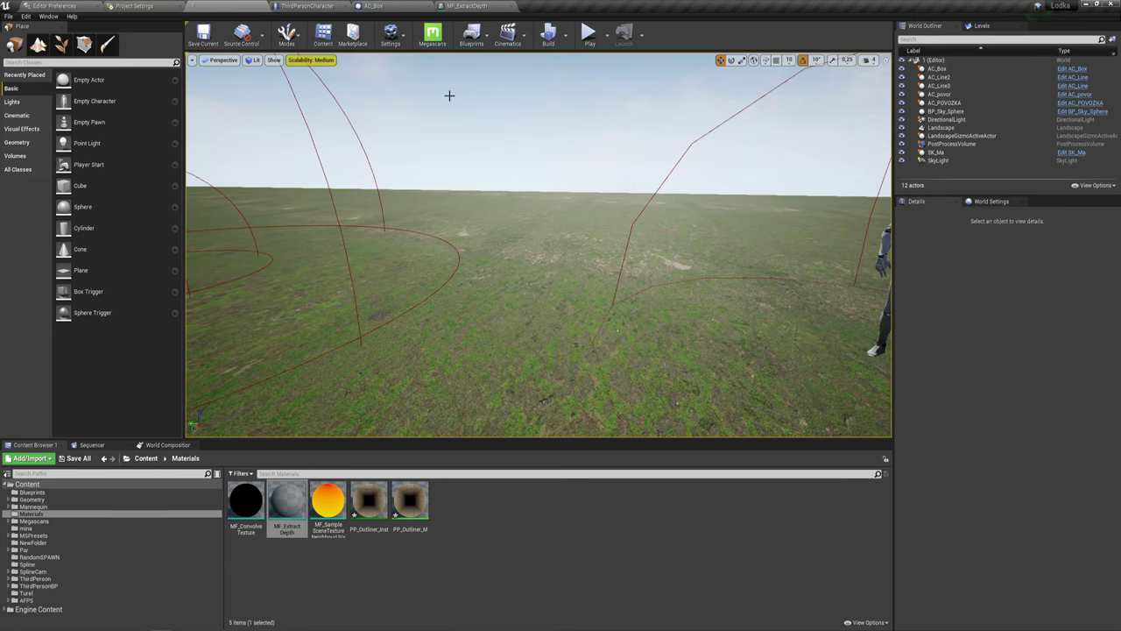
{"action": "left_click_drag", "start_coordinate": [537, 139], "coordinate": [537, 139]}
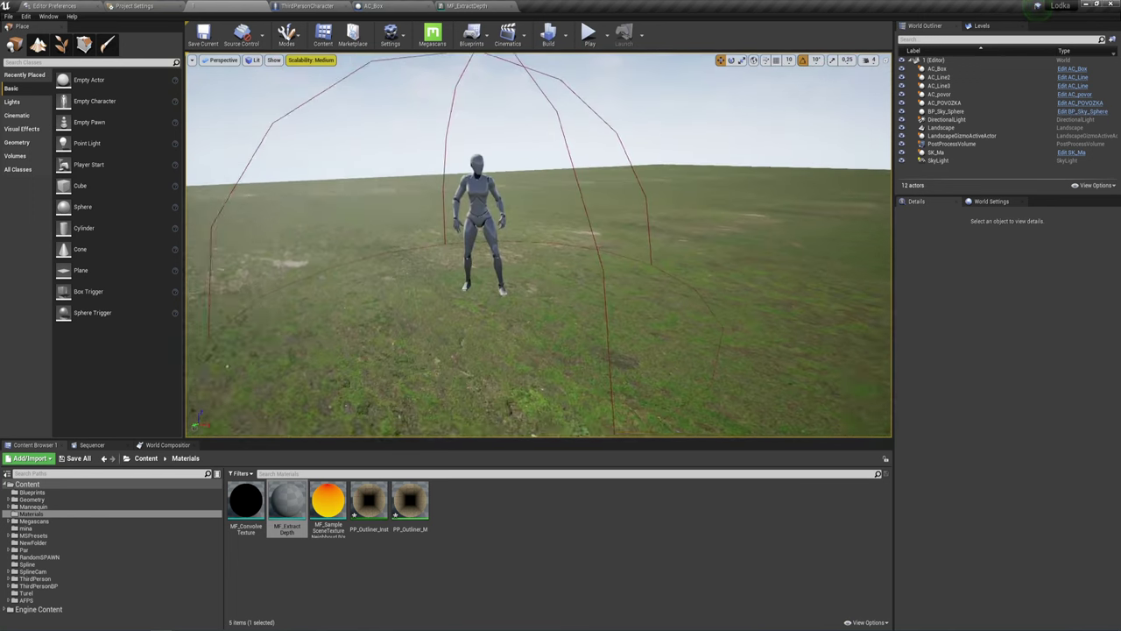